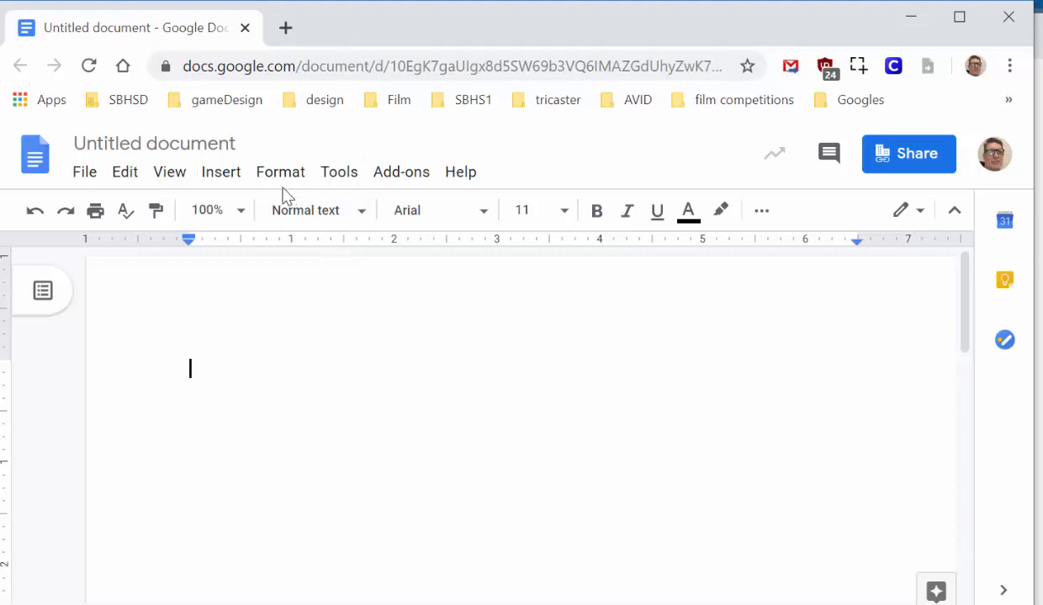
# Step: Apply the Title style to the first line and enter "ZORN BATTLE CATCH AND AVOID GAME"
pyautogui.click(362, 215)
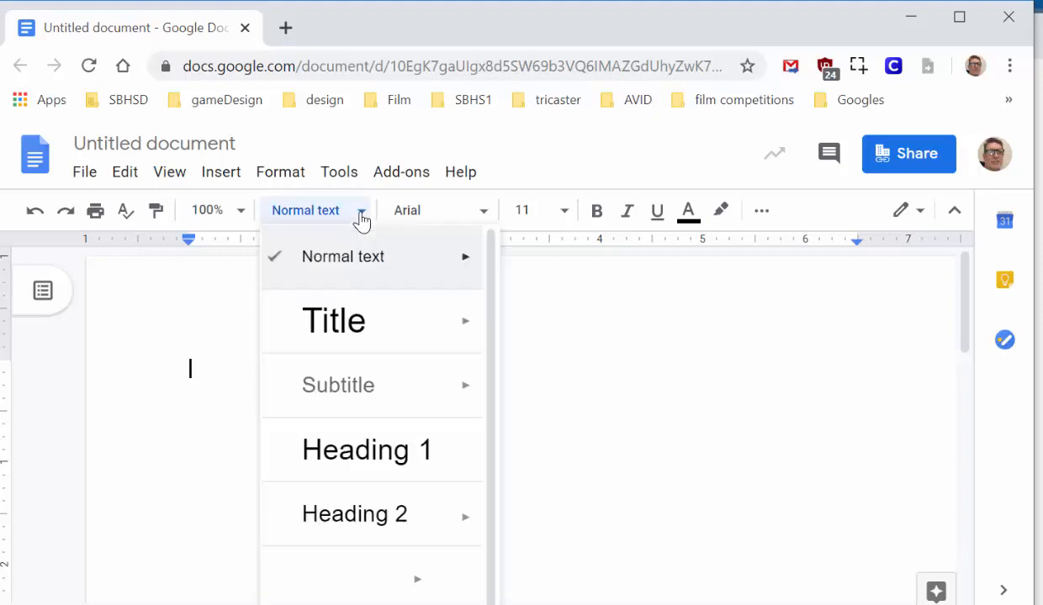
pyautogui.click(338, 323)
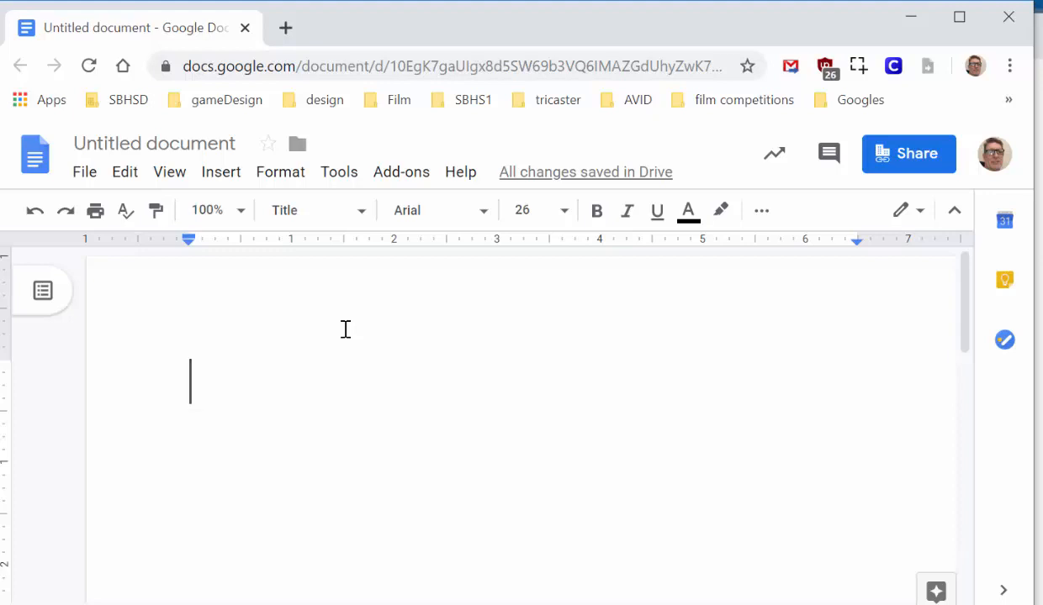
pyautogui.write('Z')
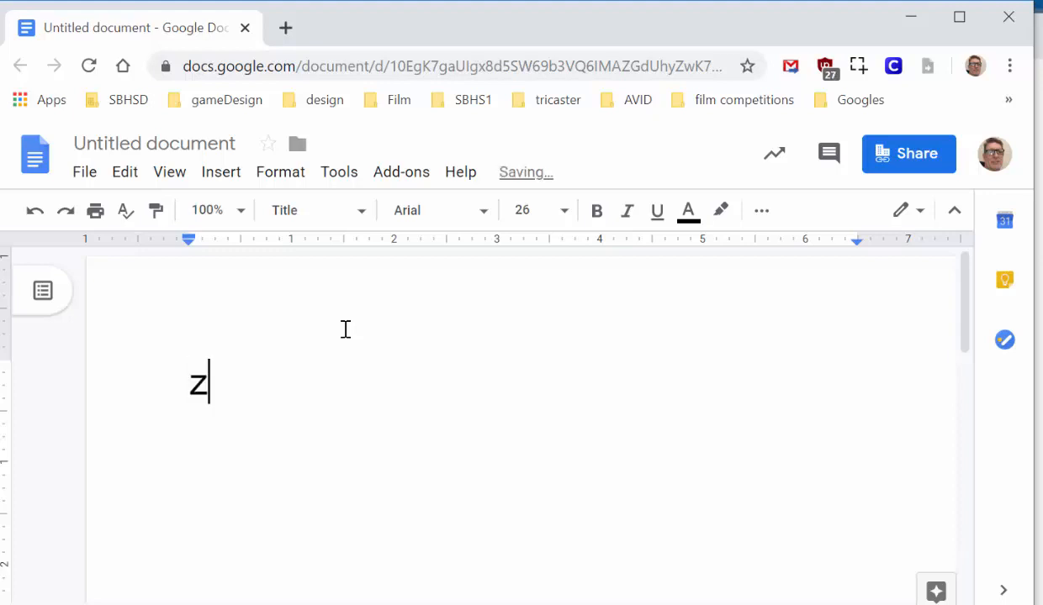
pyautogui.press('BackSpace')
pyautogui.write('a')
pyautogui.press('BackSpace')
pyautogui.write('ZO')
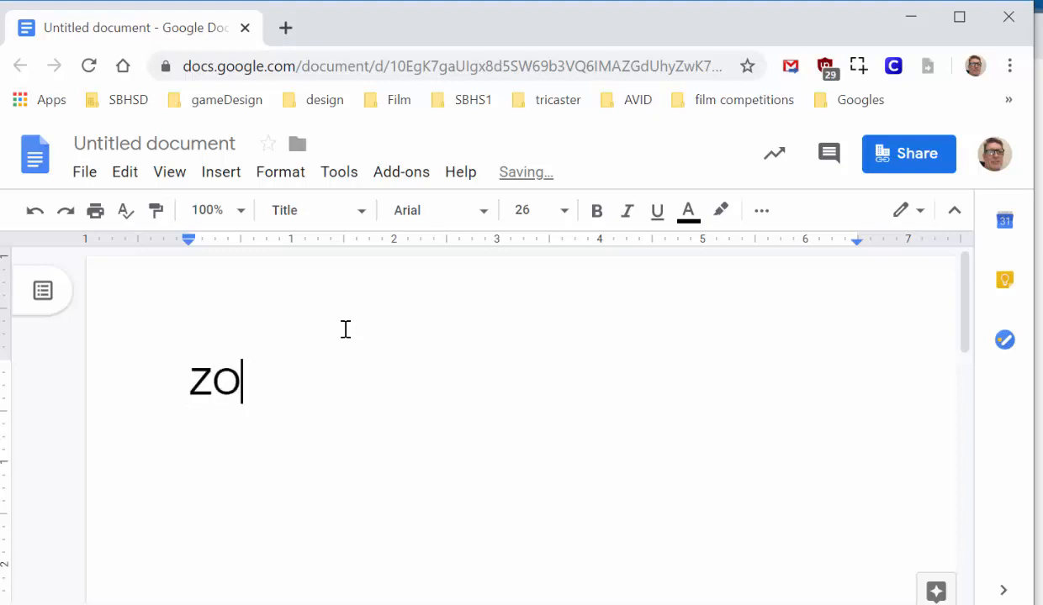
pyautogui.write('RN BATTLE ')
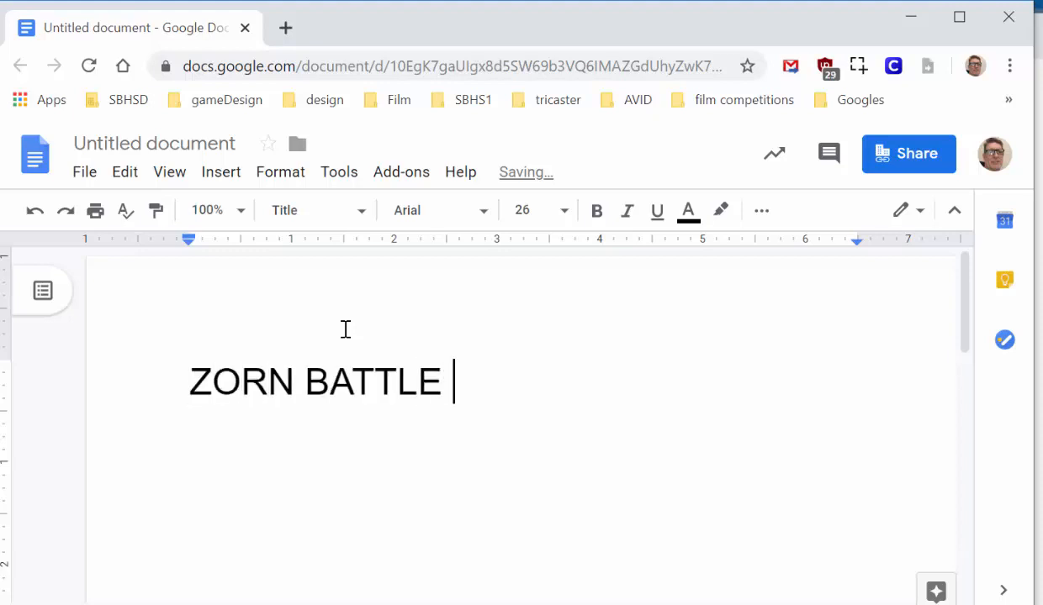
pyautogui.write('CATCH ')
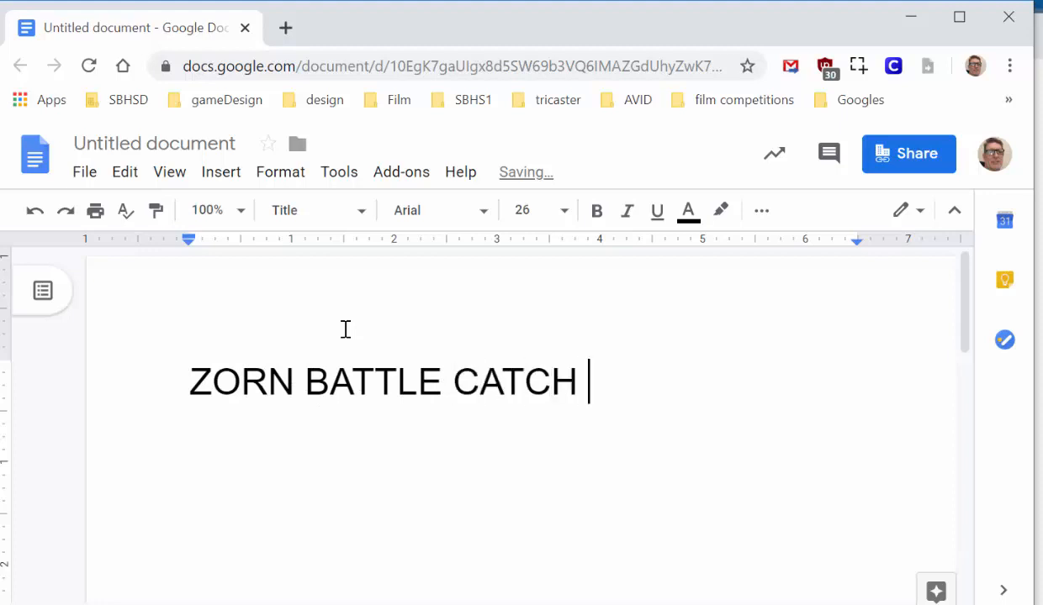
pyautogui.write('AND AVOIC')
pyautogui.press('BackSpace')
pyautogui.write('D')
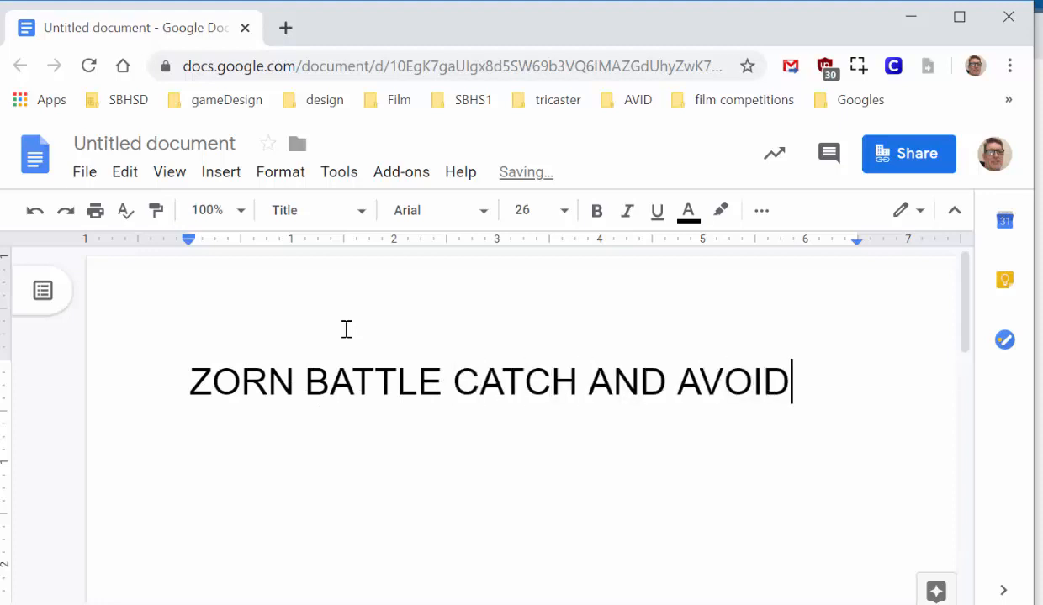
pyautogui.write(' GAME')
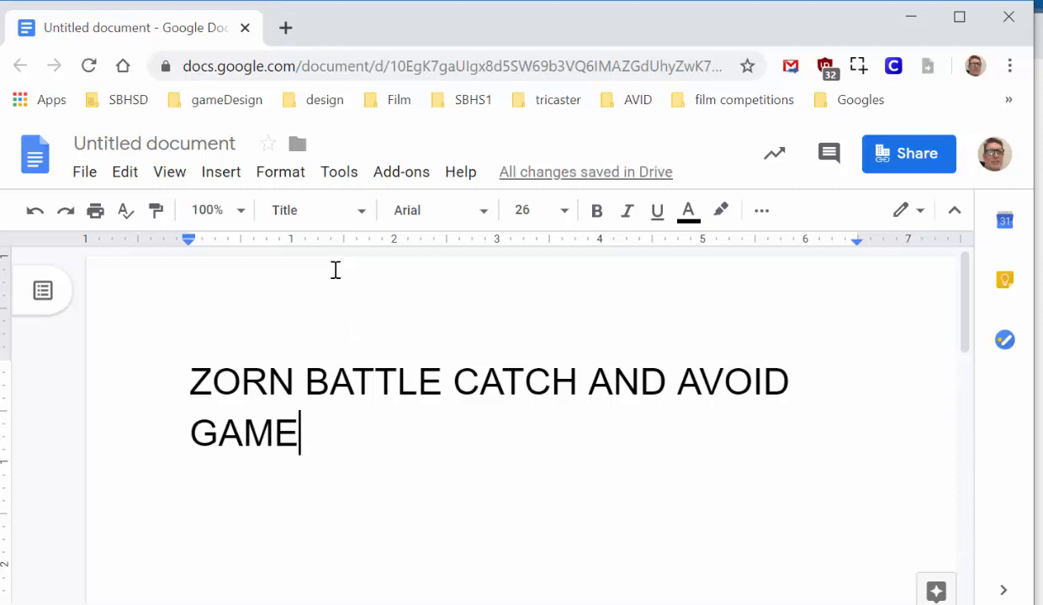
# Step: Select the whole title, apply the Title style to it and centre it on the page
pyautogui.moveTo(306, 418); pyautogui.dragTo(169, 359)
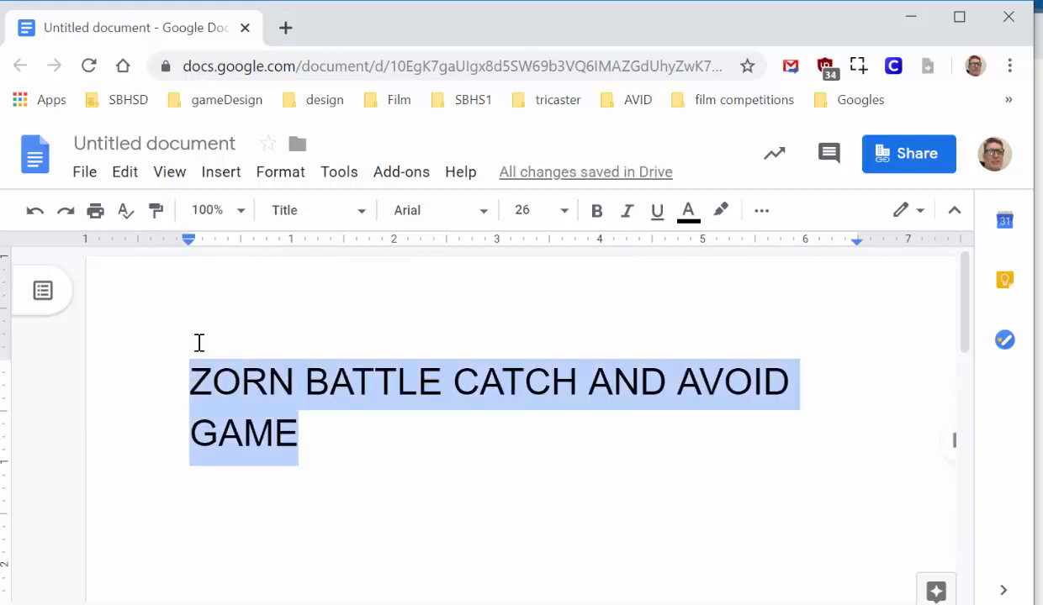
pyautogui.click(356, 212)
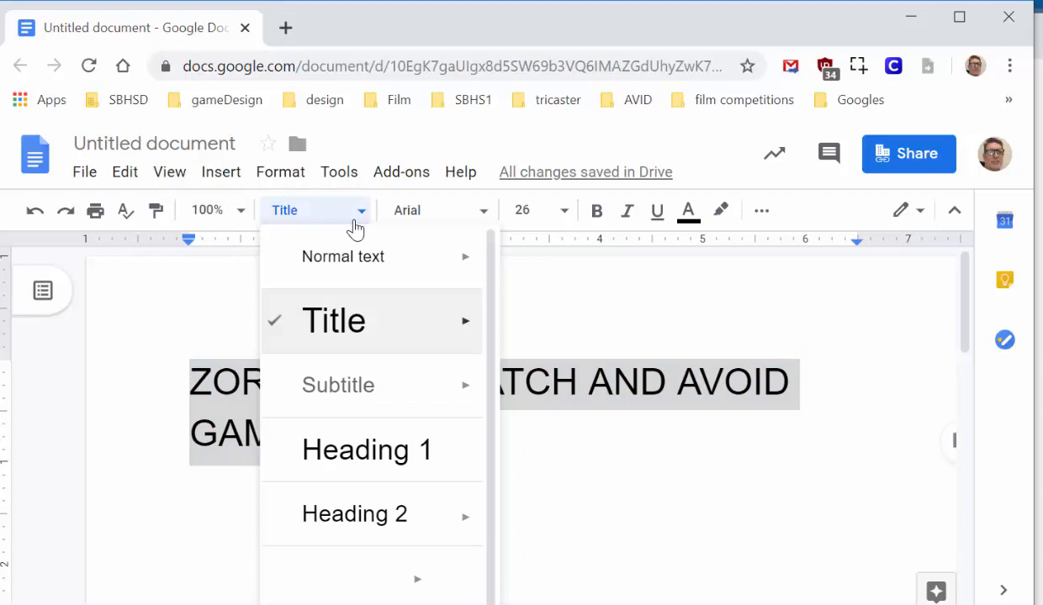
pyautogui.click(338, 321)
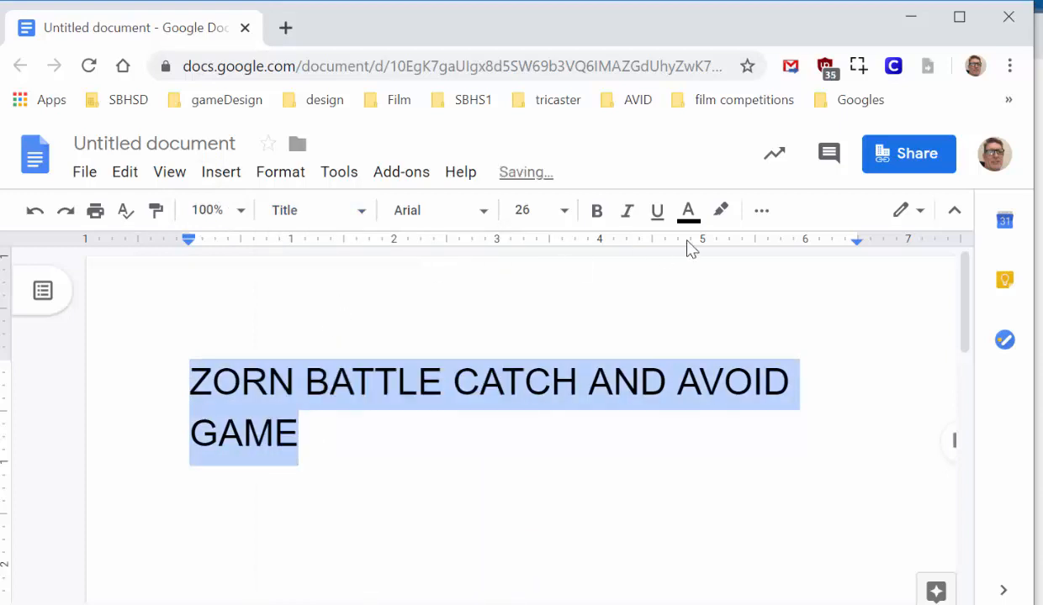
pyautogui.click(760, 211)
pyautogui.click(454, 257)
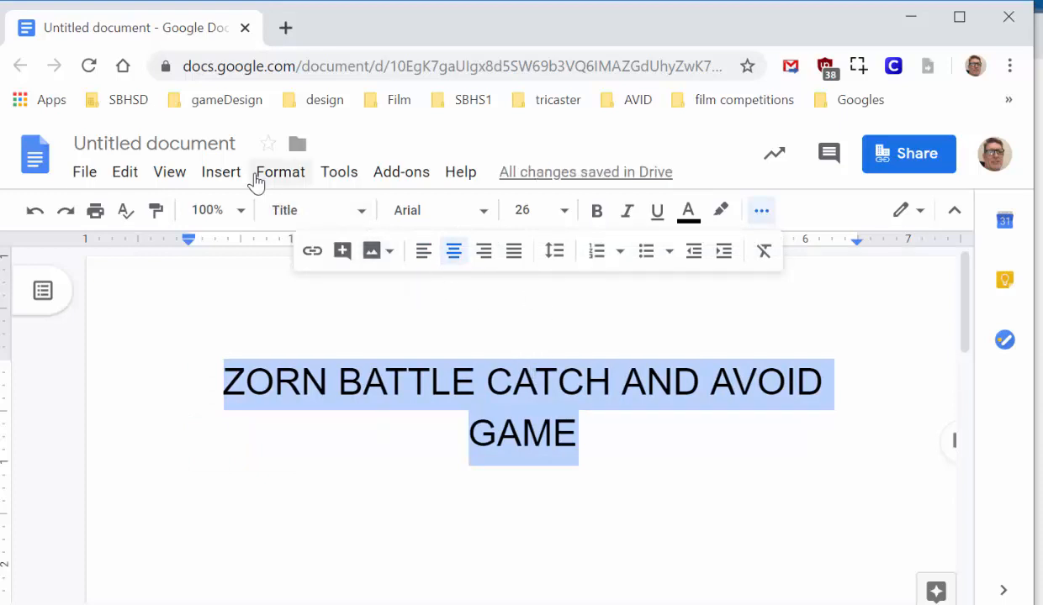
# Step: Update the Title style to match the selected centred title, then deselect the text
pyautogui.rightClick(449, 389)
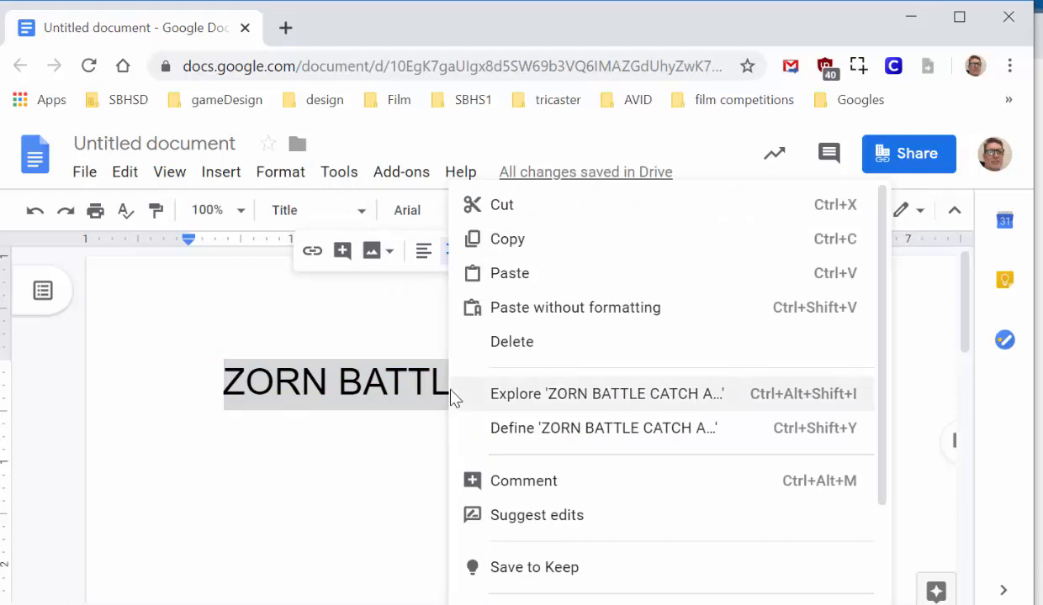
pyautogui.scroll(-3, 454, 397)
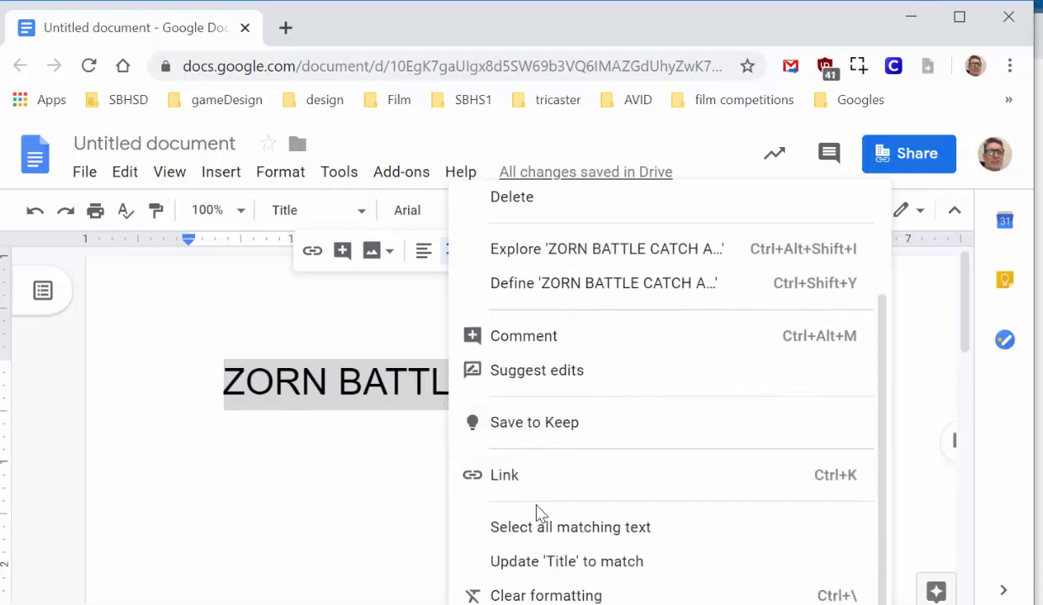
pyautogui.click(607, 569)
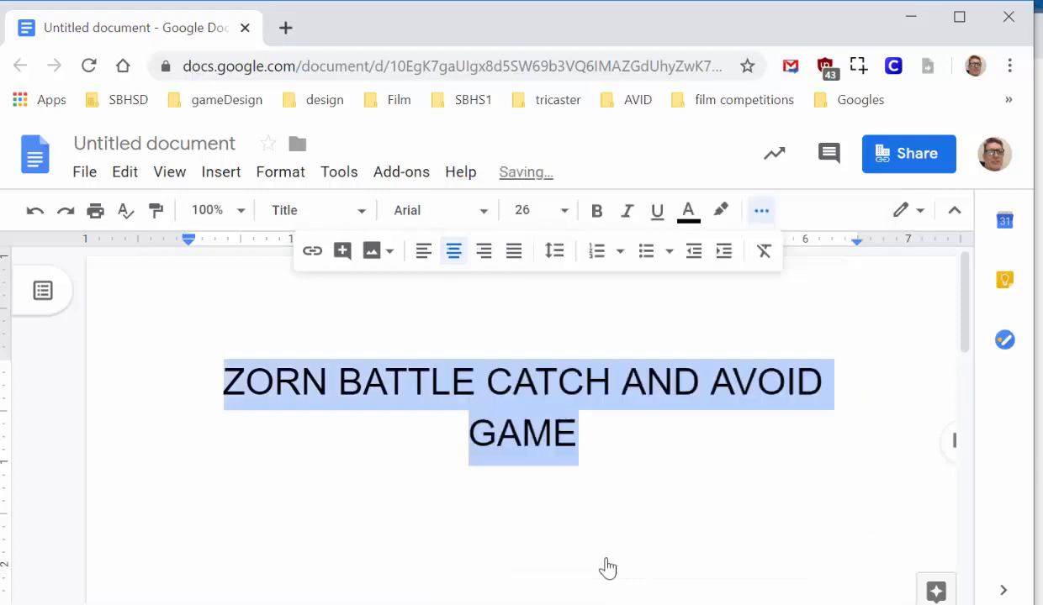
pyautogui.click(604, 439)
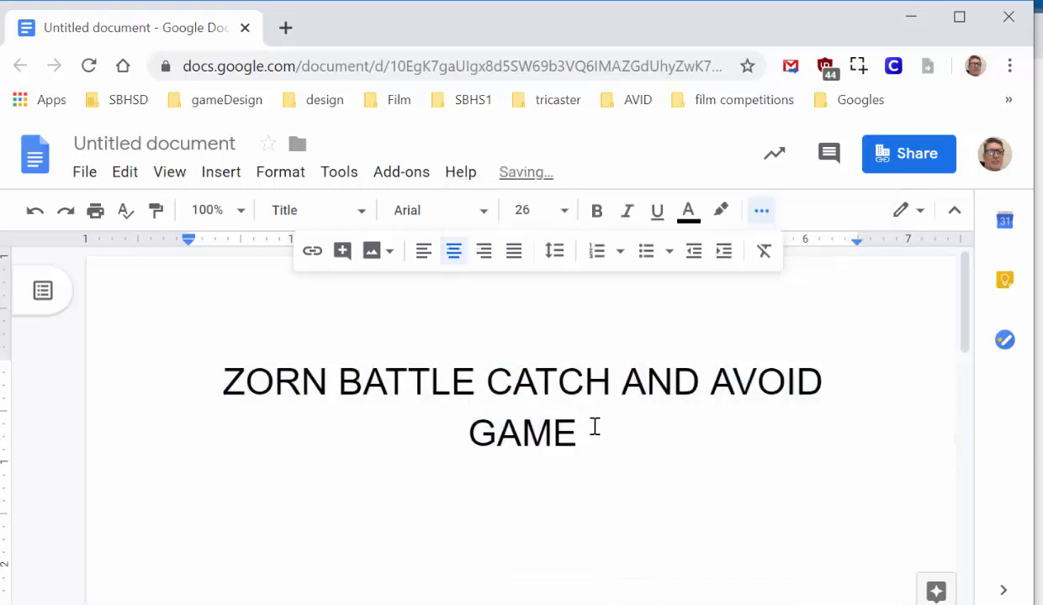
# Step: Start a new line below the title and give it the Subtitle style with centre alignment
pyautogui.press('Return')
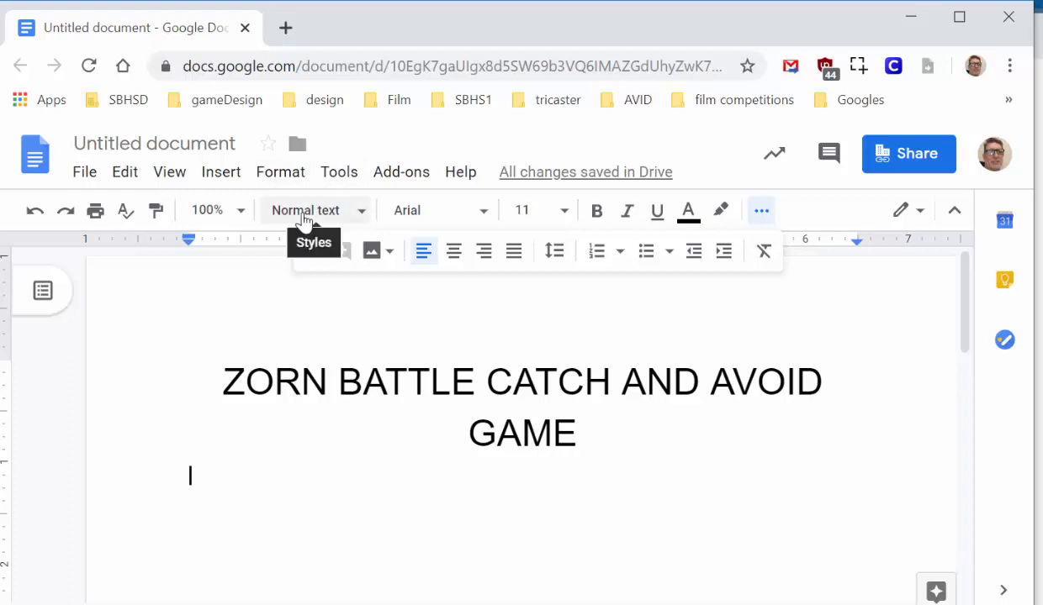
pyautogui.click(280, 177)
pyautogui.moveTo(223, 180)
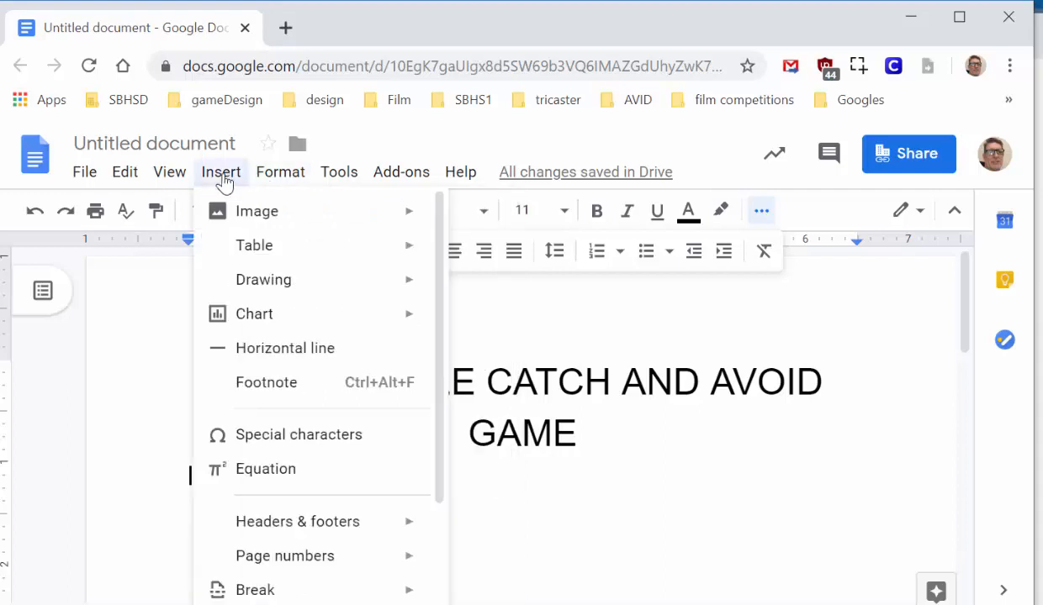
pyautogui.click(360, 187)
pyautogui.click(347, 212)
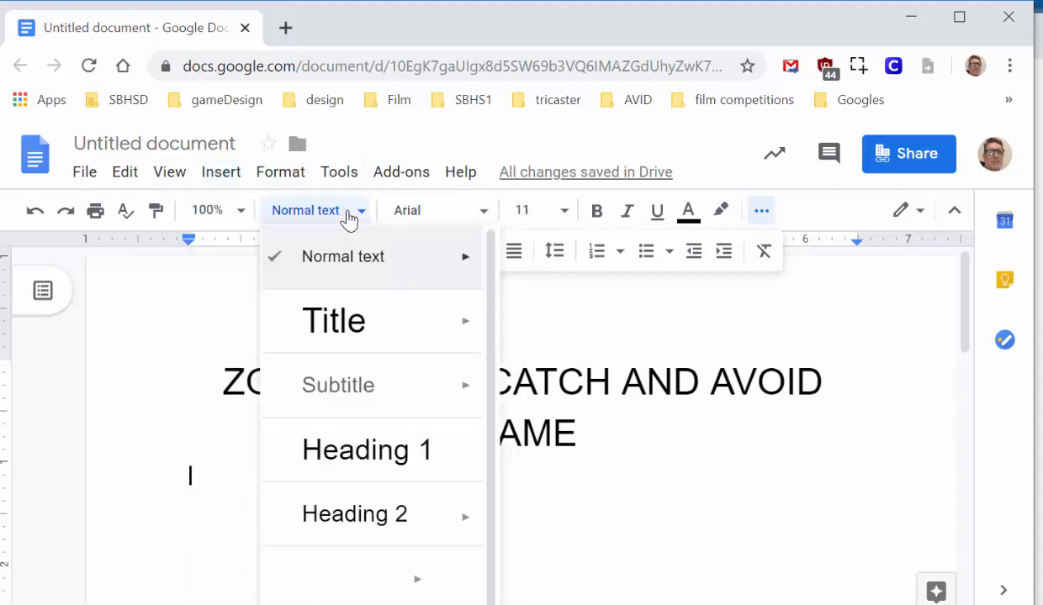
pyautogui.click(356, 387)
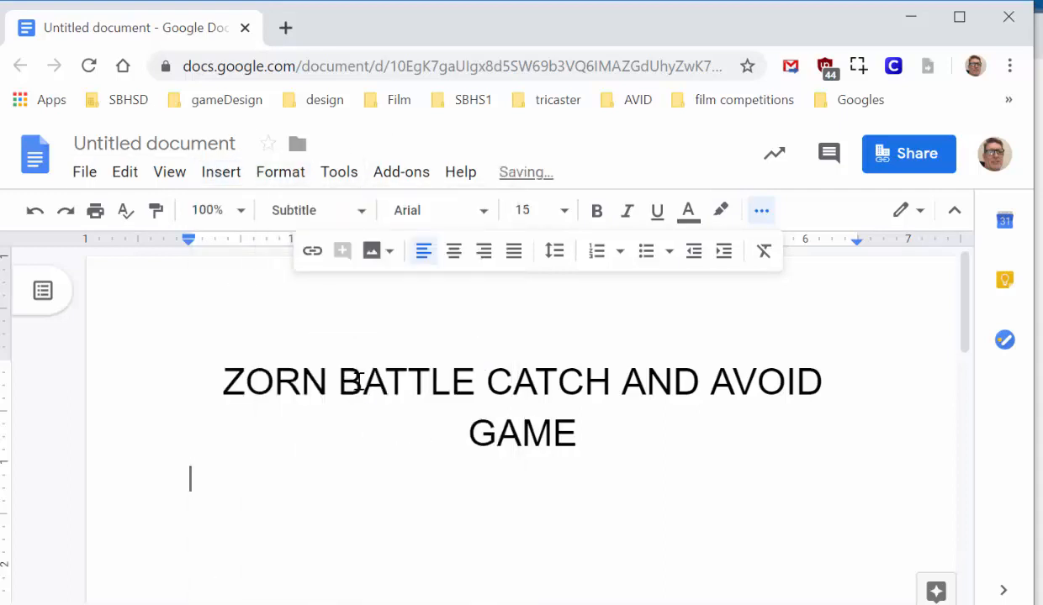
pyautogui.click(453, 252)
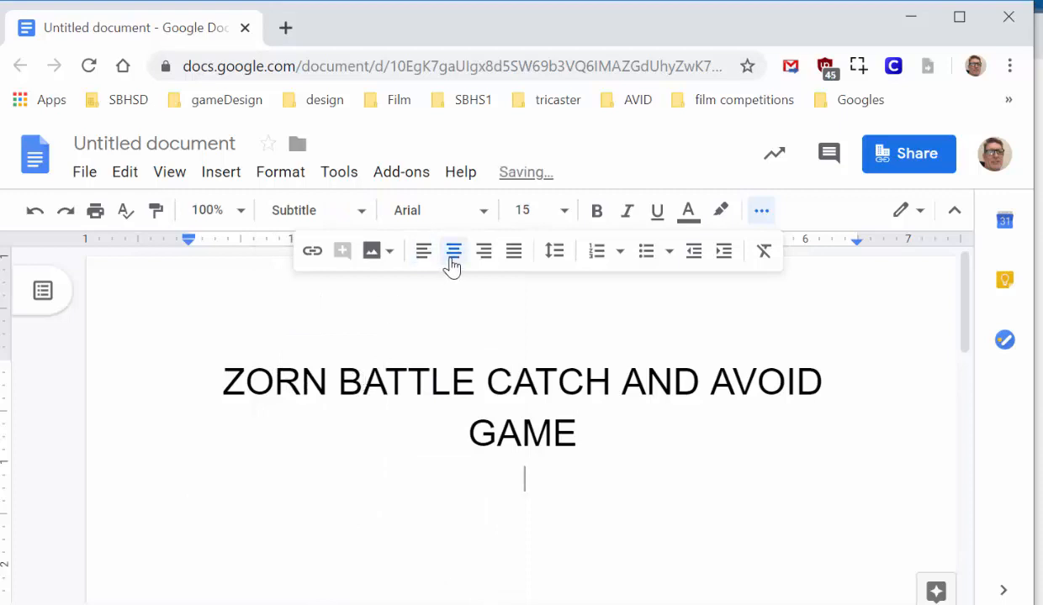
# Step: Enter the byline as "By" followed by the author's full name
pyautogui.write('bY')
pyautogui.press('BackSpace')
pyautogui.press('BackSpace')
pyautogui.write('By ')
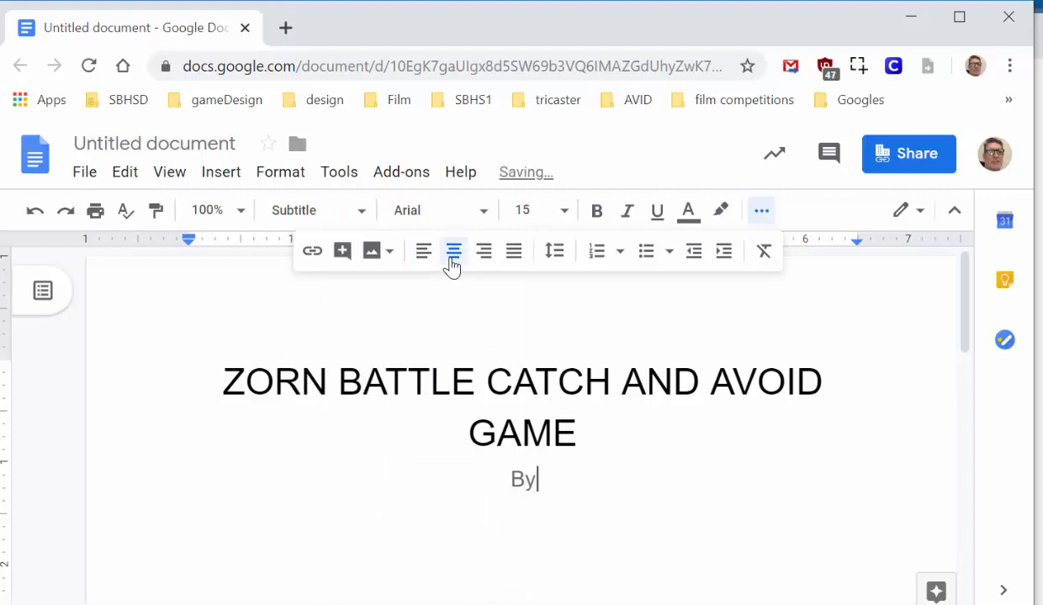
pyautogui.write('Mik')
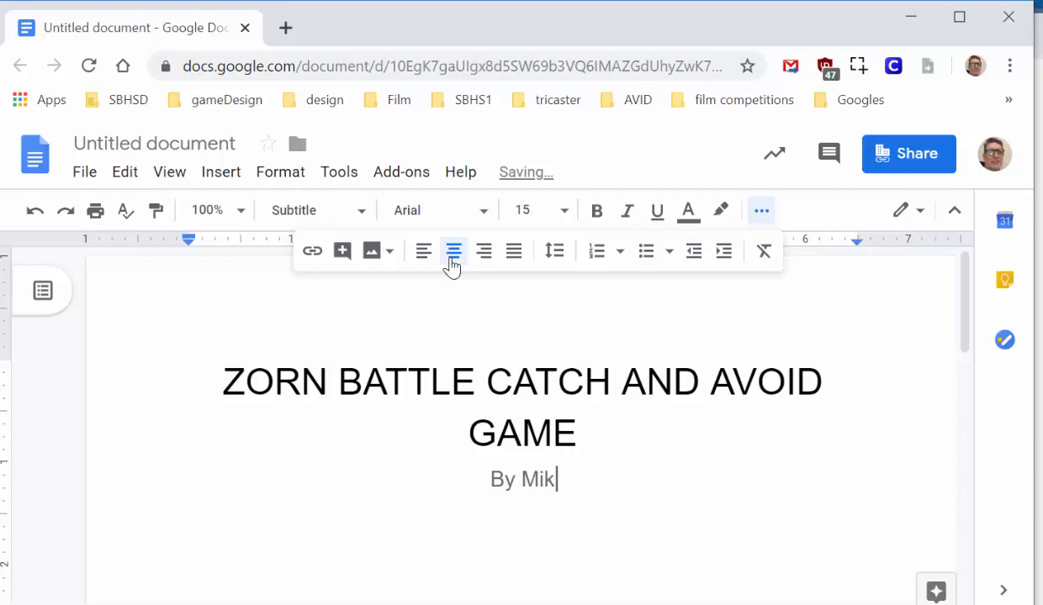
pyautogui.write('e Judge')
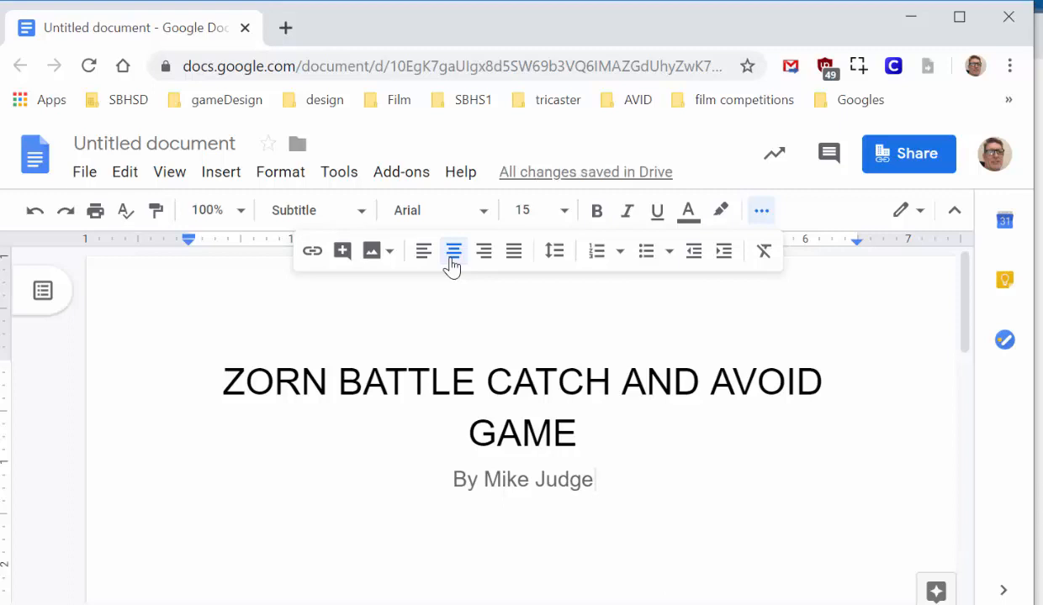
# Step: Add a block of blank lines below the byline to leave space before the course details
pyautogui.press('Return')
pyautogui.press('Return')
pyautogui.press('Return')
pyautogui.press('Return')
pyautogui.press('Return')
pyautogui.press('Return')
pyautogui.press('Return')
pyautogui.press('Return')
pyautogui.press('Return')
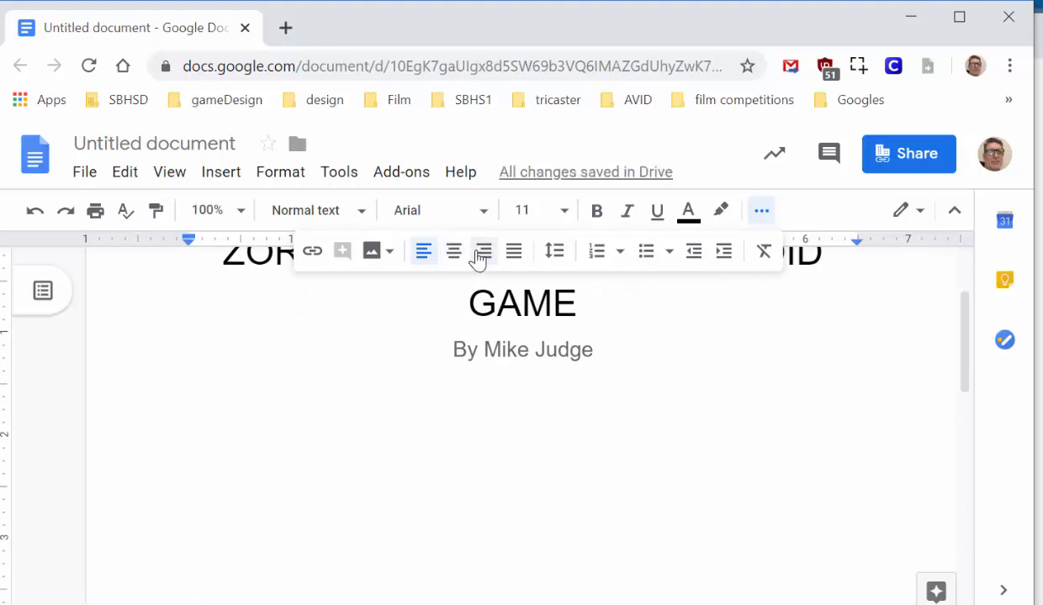
# Step: Enter the right-aligned lines "Multimedia", "Fall 2019" and "12/17/2019" below the blank space
pyautogui.click(484, 257)
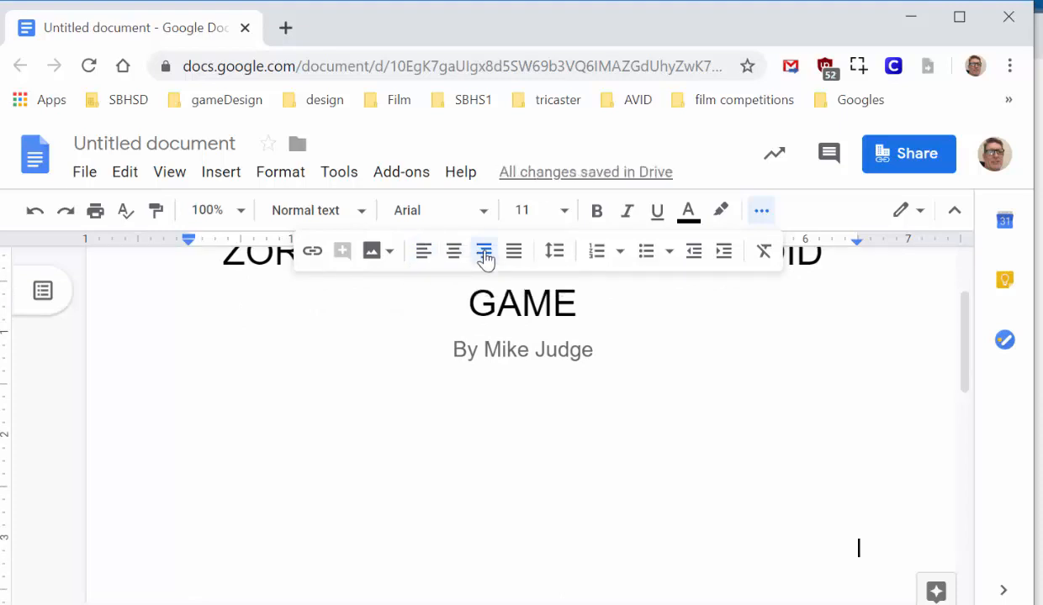
pyautogui.write('Multie')
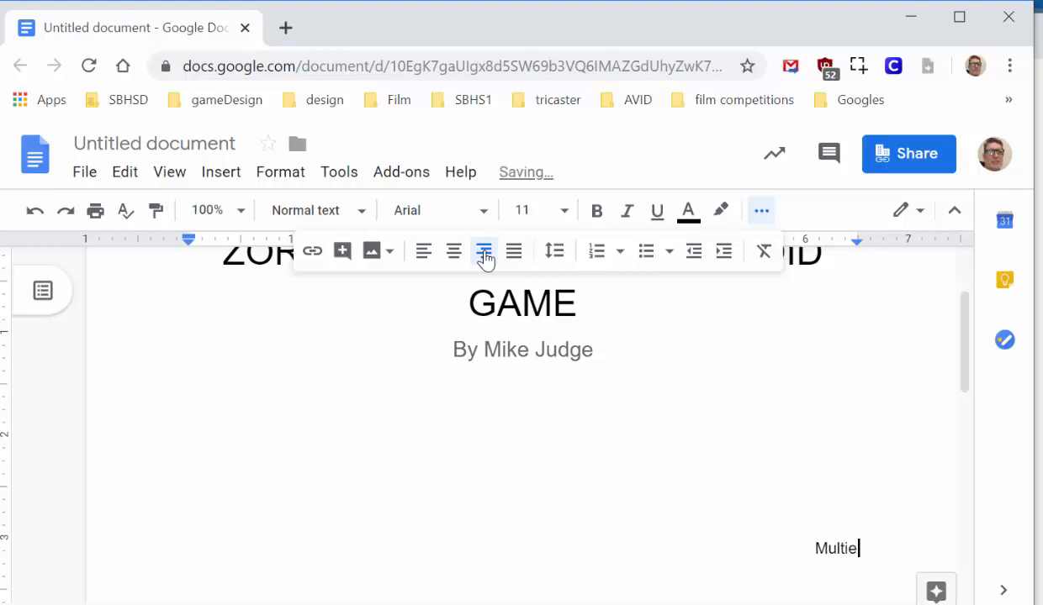
pyautogui.press('BackSpace')
pyautogui.write('media')
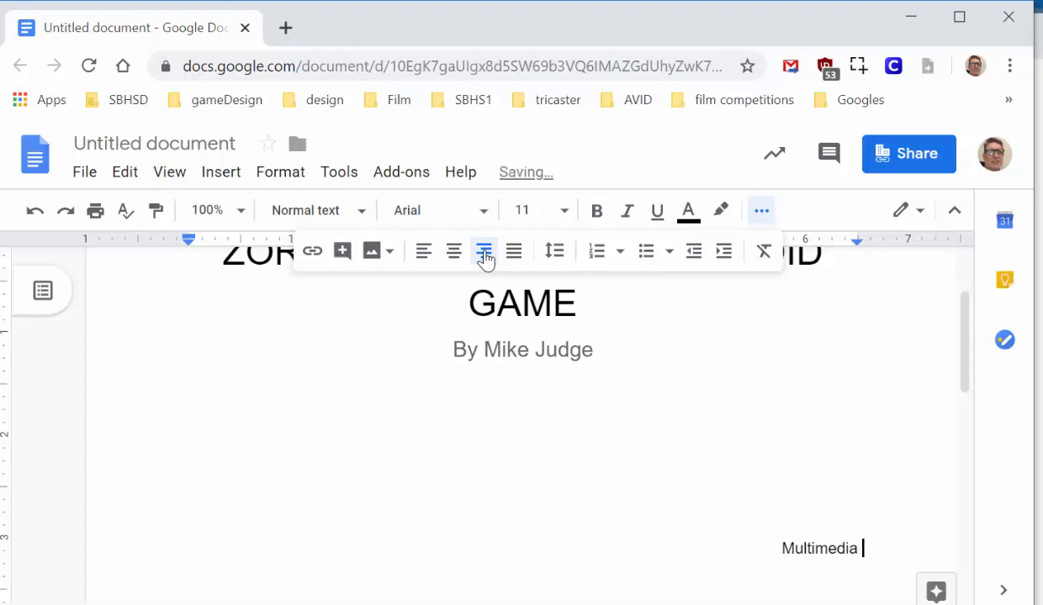
pyautogui.press('Return')
pyautogui.write('Fall 2019')
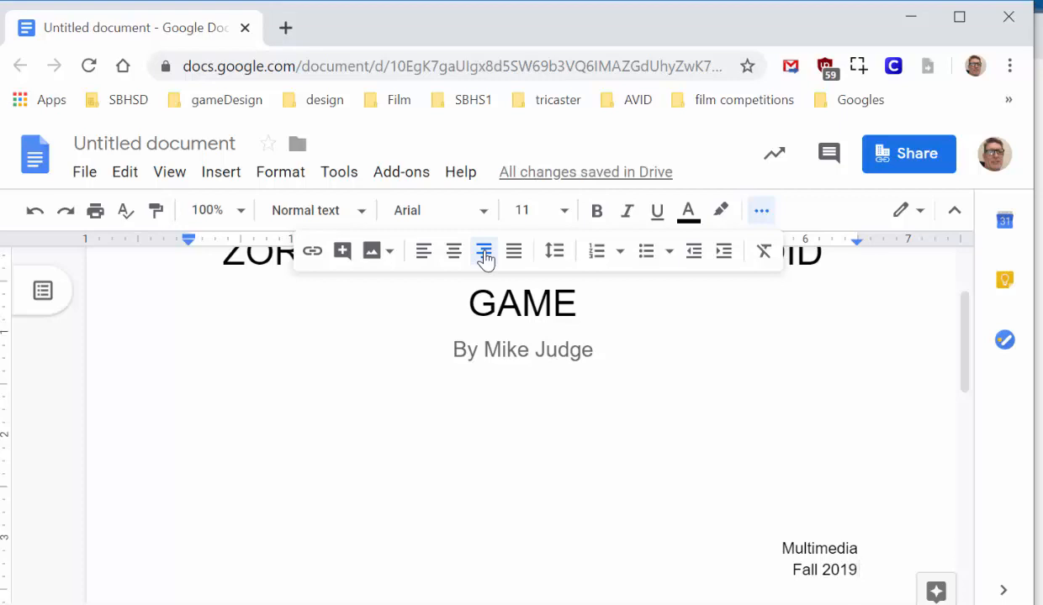
pyautogui.press('Return')
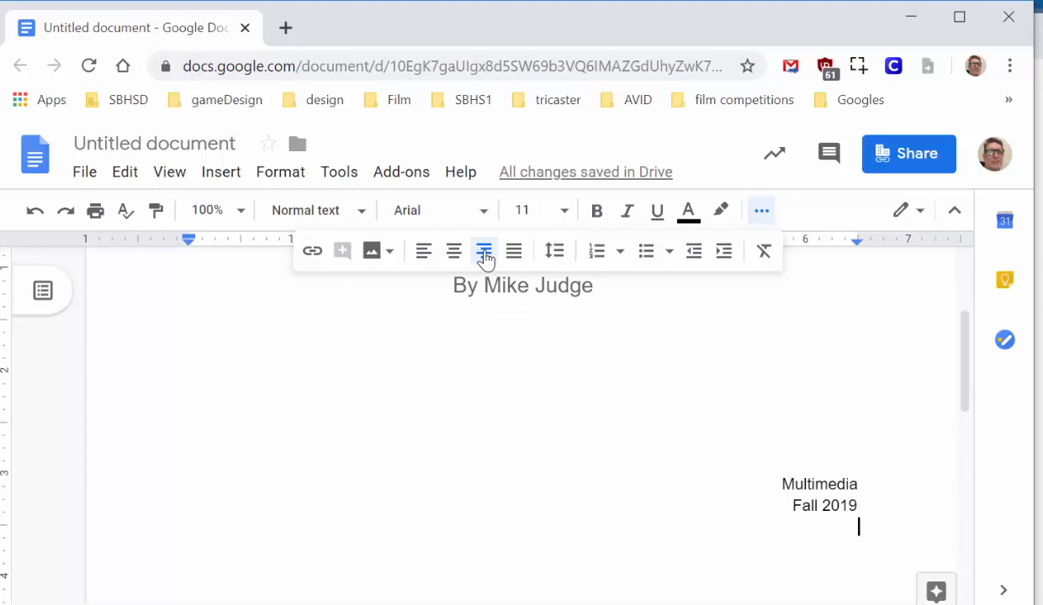
pyautogui.write('12/17')
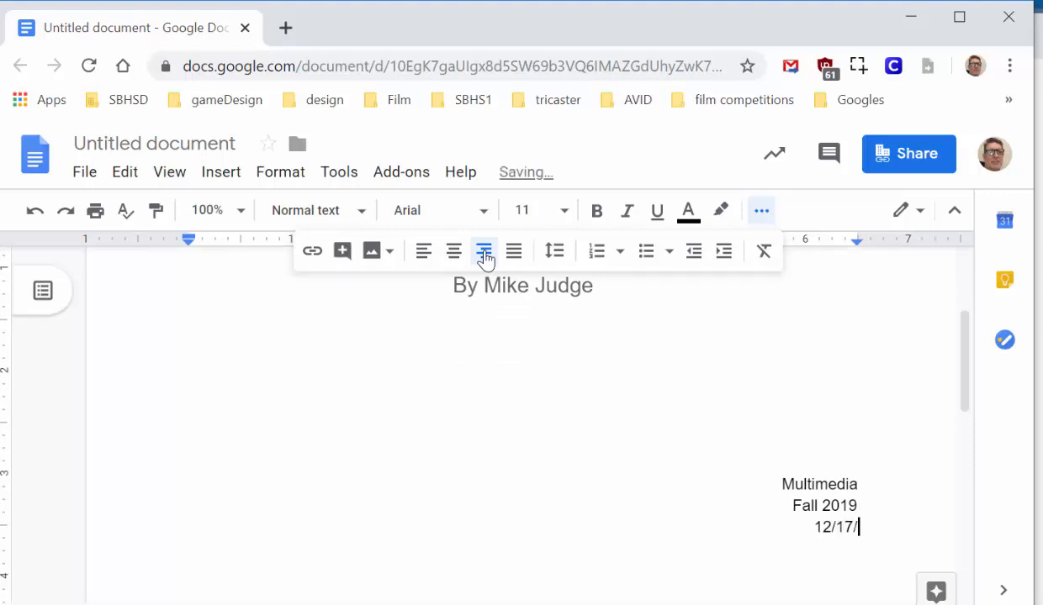
pyautogui.write('/2019')
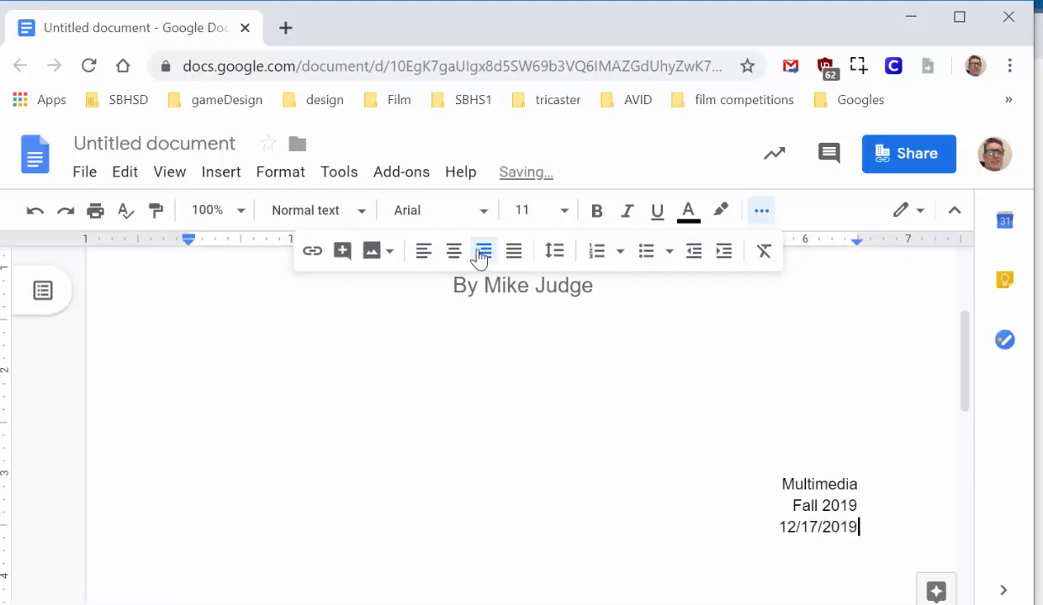
# Step: Insert blank lines before the title to shift all the cover text down to about the middle of the page
pyautogui.click(718, 333)
pyautogui.hotkey('ctrl', '-')
pyautogui.hotkey('ctrl', '-')
pyautogui.hotkey('ctrl', '-')
pyautogui.hotkey('ctrl', '-')
pyautogui.hotkey('ctrl', '-')
pyautogui.hotkey('ctrl', '-')
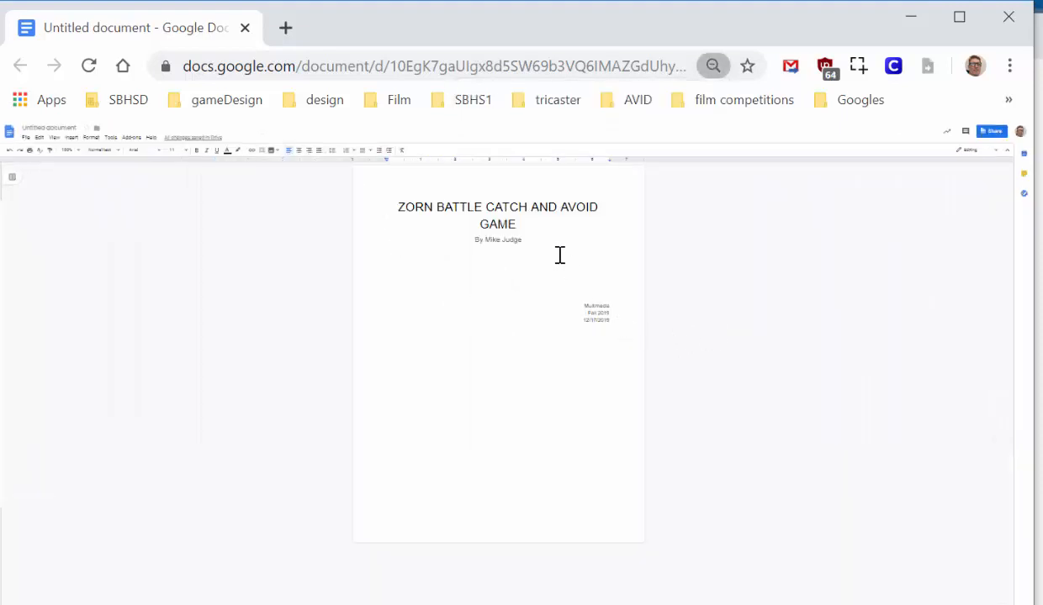
pyautogui.moveTo(399, 212); pyautogui.dragTo(412, 210)
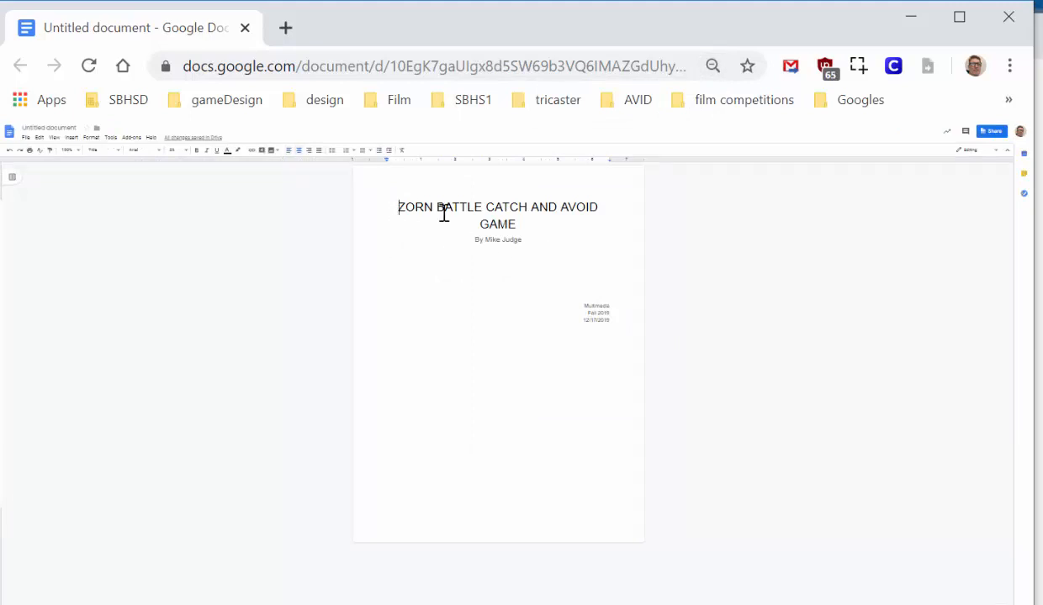
pyautogui.press('Return')
pyautogui.press('Return')
pyautogui.press('Return')
pyautogui.press('Return')
pyautogui.press('Return')
pyautogui.press('Return')
pyautogui.press('Return')
pyautogui.press('Return')
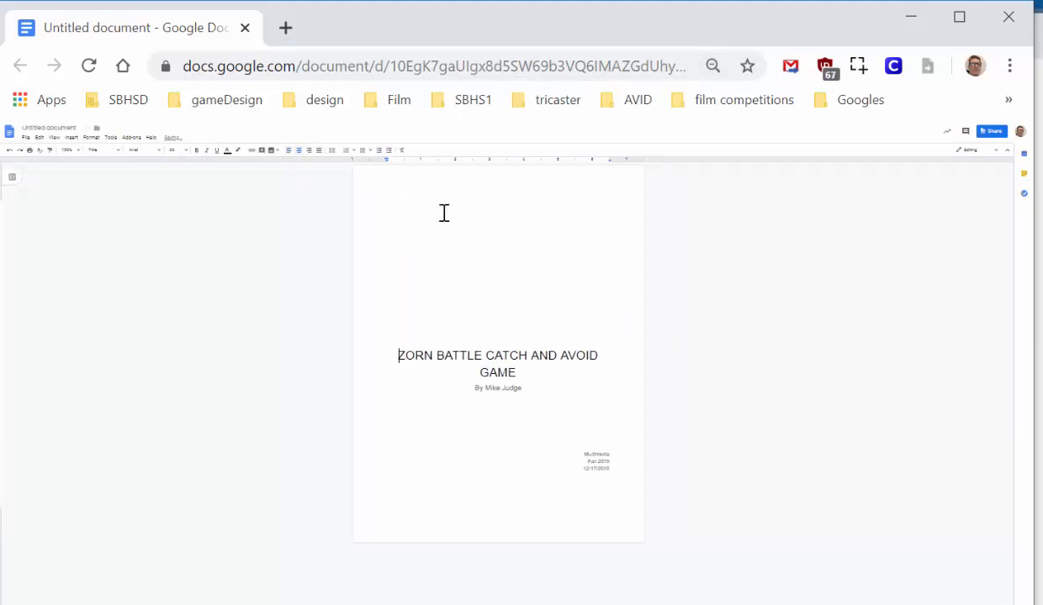
# Step: Adjust the blank lines above the title to move the cover text slightly higher on the page, keeping the title centred
pyautogui.press('Return')
pyautogui.hotkey('ctrl', 'shift', 'l')
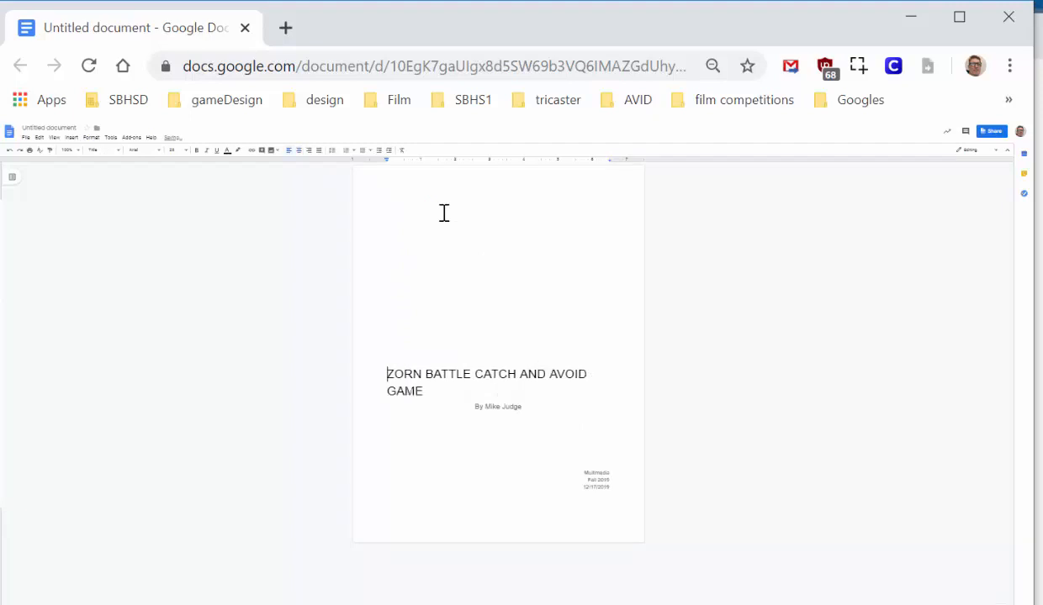
pyautogui.press('BackSpace')
pyautogui.hotkey('ctrl', 'shift', 'e')
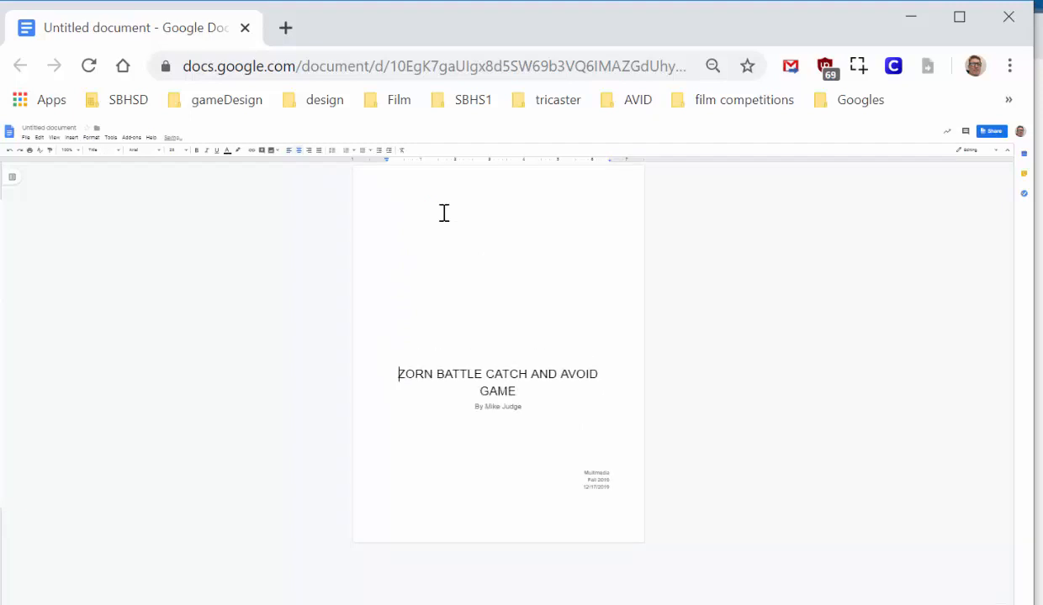
pyautogui.press('BackSpace')
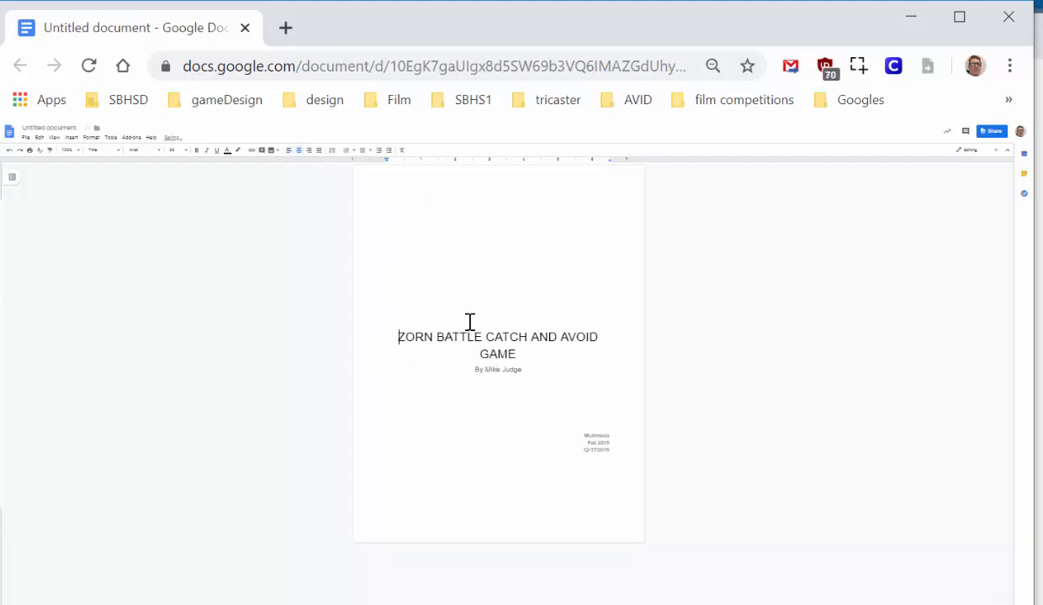
# Step: Add more blank lines between the byline and the course details to push the details closer to the end of the cover page
pyautogui.click(548, 407)
pyautogui.press('Return')
pyautogui.press('Return')
pyautogui.press('Return')
pyautogui.press('Return')
pyautogui.press('Return')
pyautogui.press('Return')
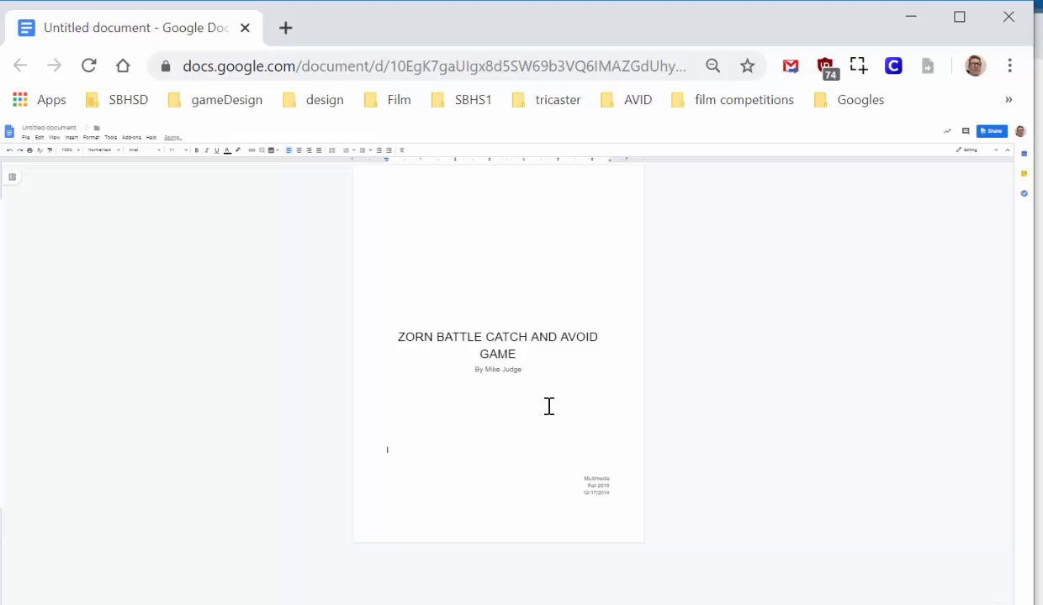
# Step: Insert a page break after the date on the cover page and left-align the first line of the new page
pyautogui.click(606, 483)
pyautogui.click(1009, 66)
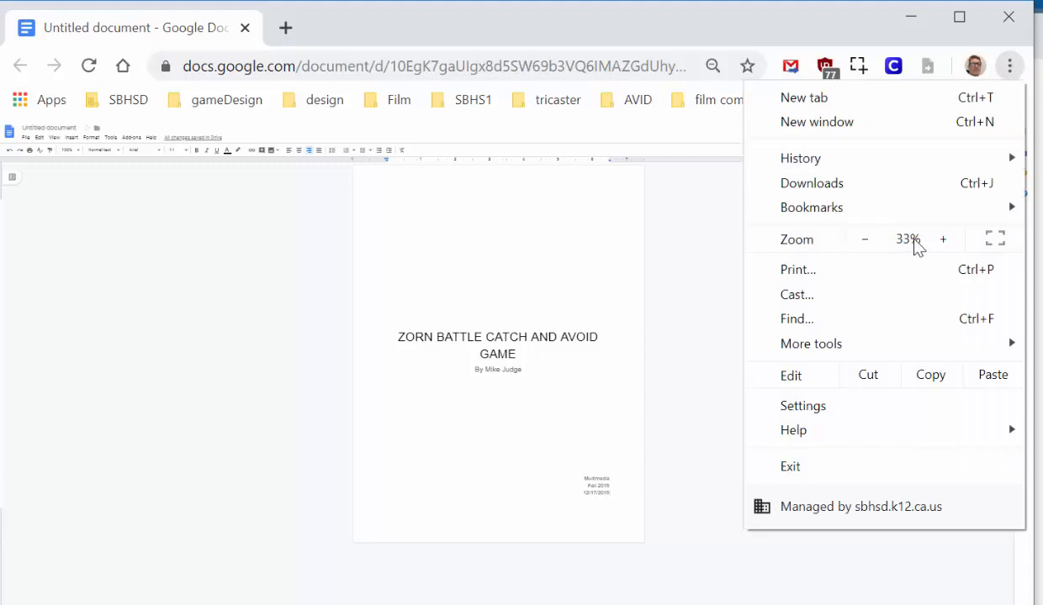
pyautogui.click(943, 241)
pyautogui.click(943, 241)
pyautogui.click(995, 240)
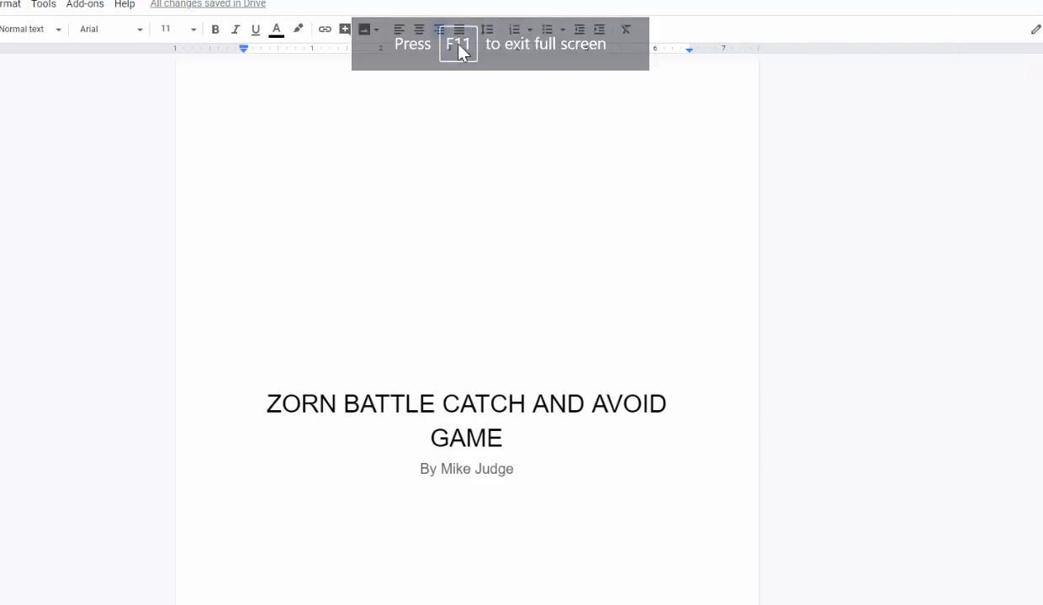
pyautogui.press('F11')
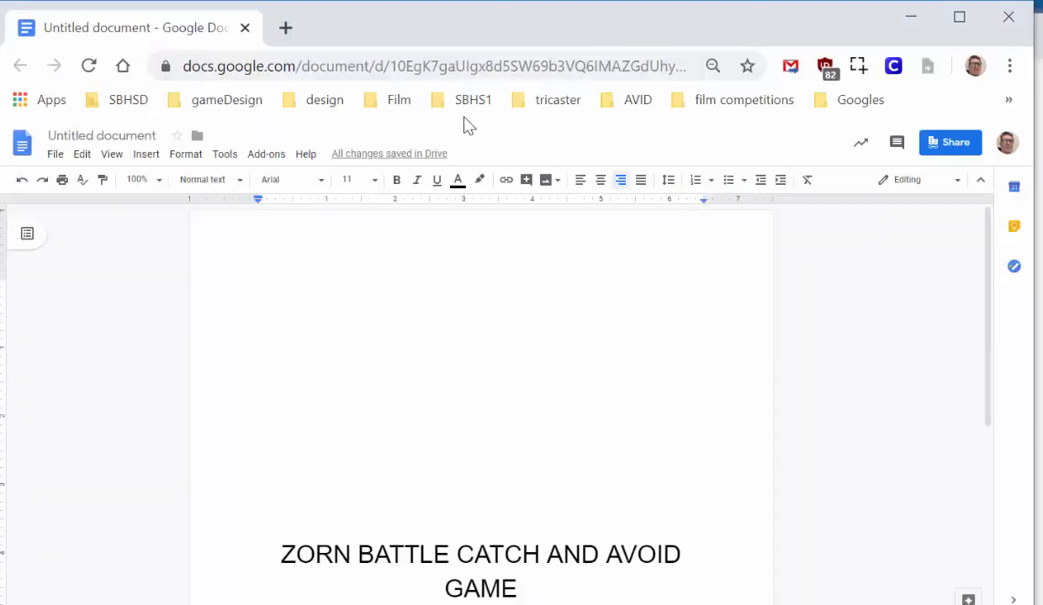
pyautogui.scroll(-4, 837, 341)
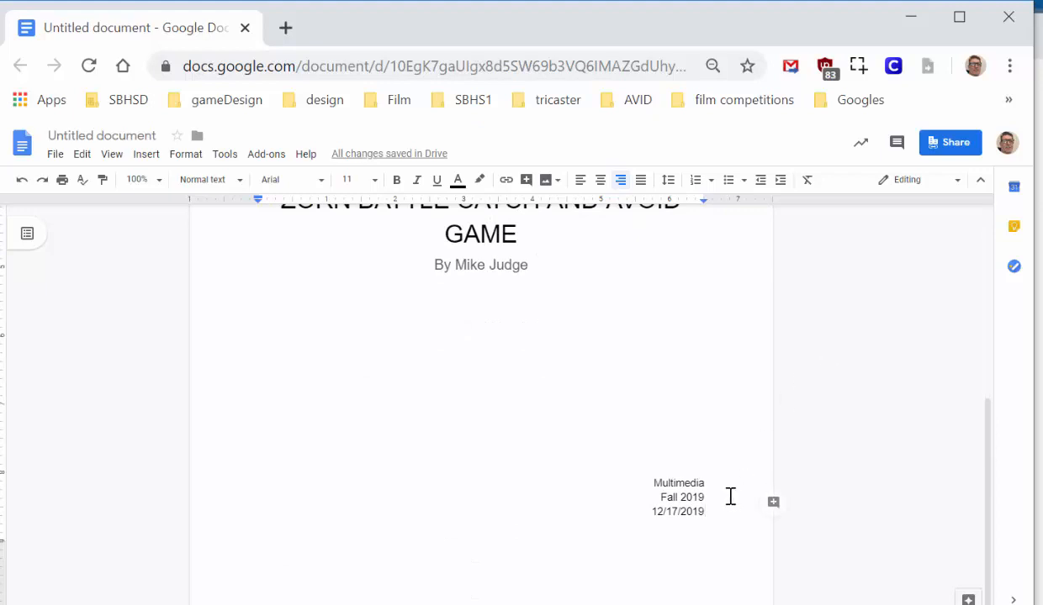
pyautogui.hotkey('ctrl', 'Return')
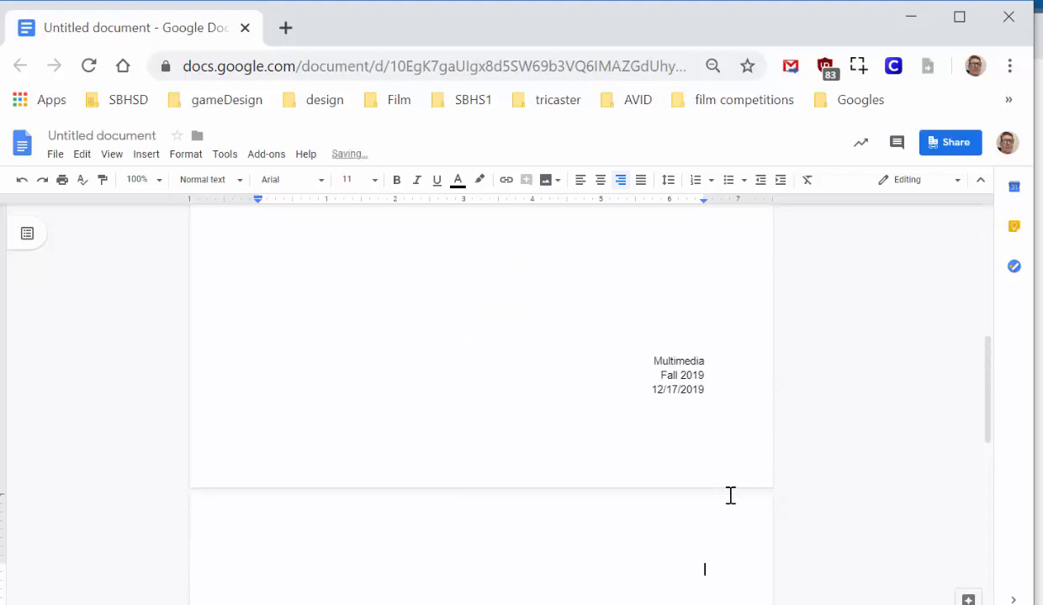
pyautogui.click(580, 181)
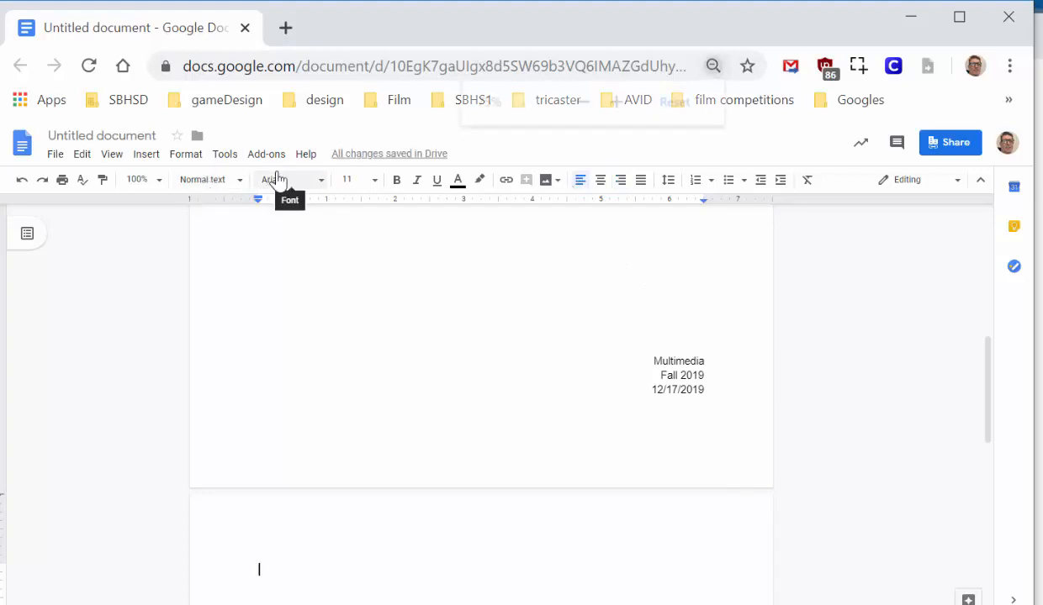
# Step: Insert a table of contents with page numbers on the second page and enter "Table of Contents" on the line above it
pyautogui.hotkey('ctrl', '+')
pyautogui.scroll(-2, 399, 401)
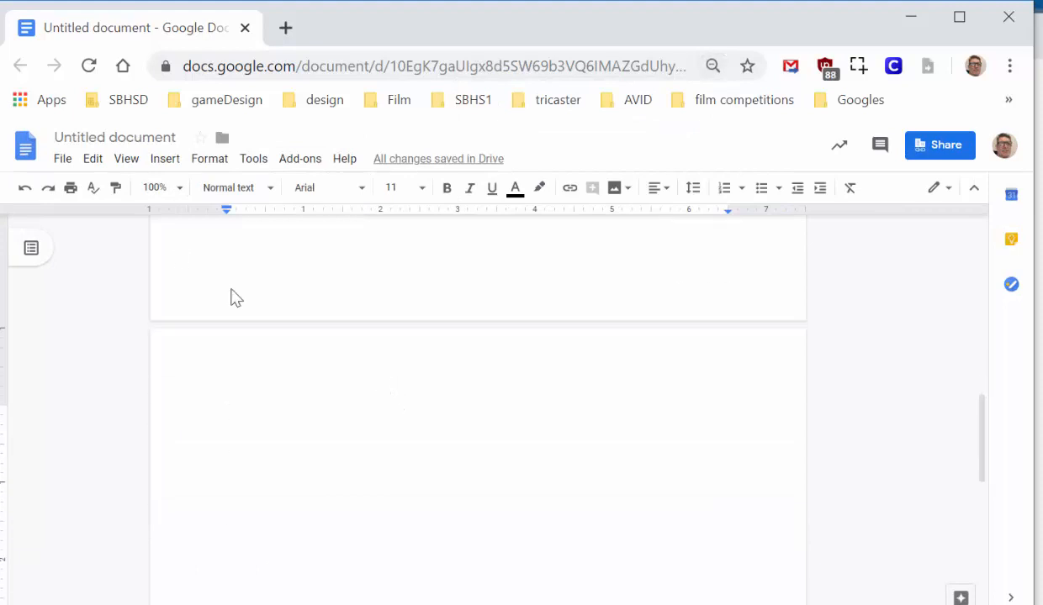
pyautogui.click(165, 160)
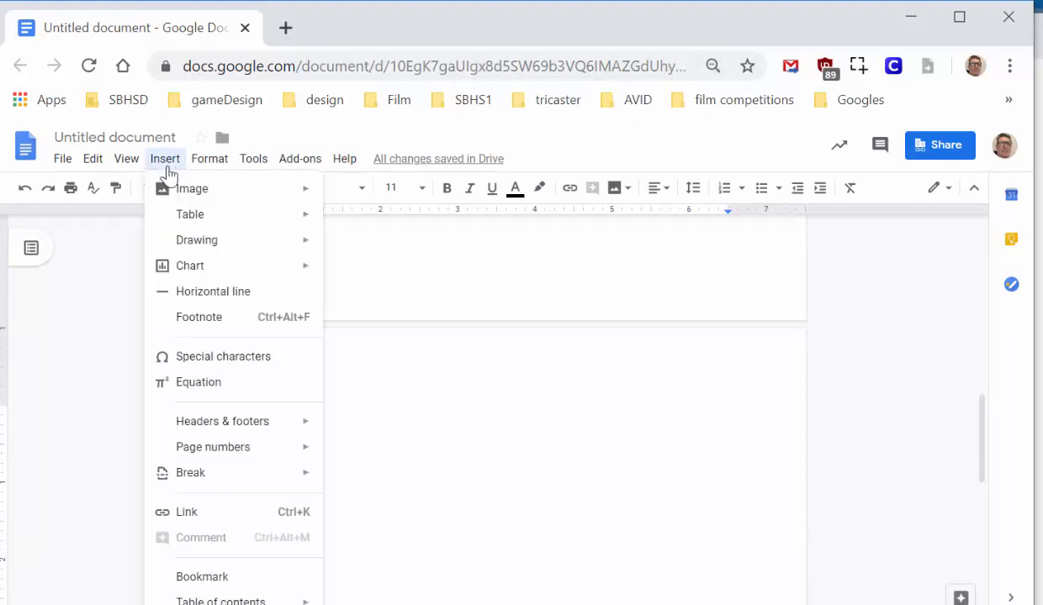
pyautogui.moveTo(217, 601)
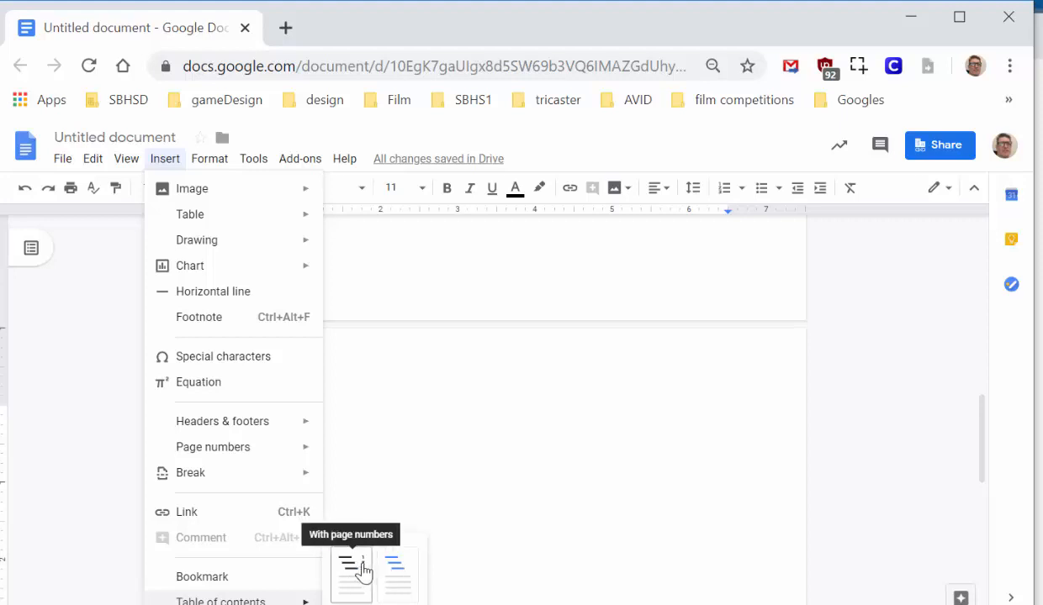
pyautogui.click(362, 567)
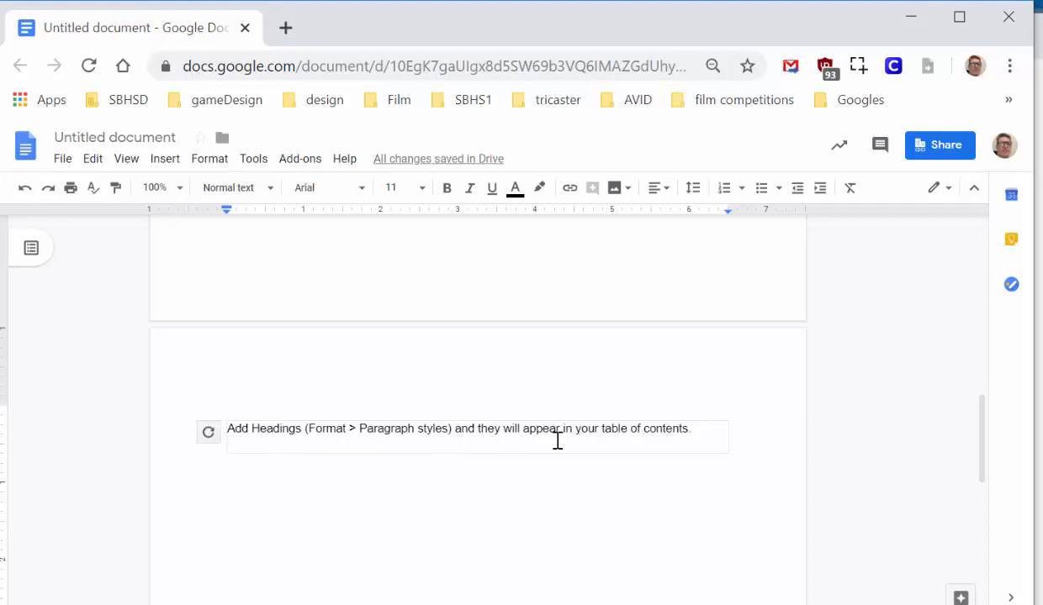
pyautogui.click(264, 411)
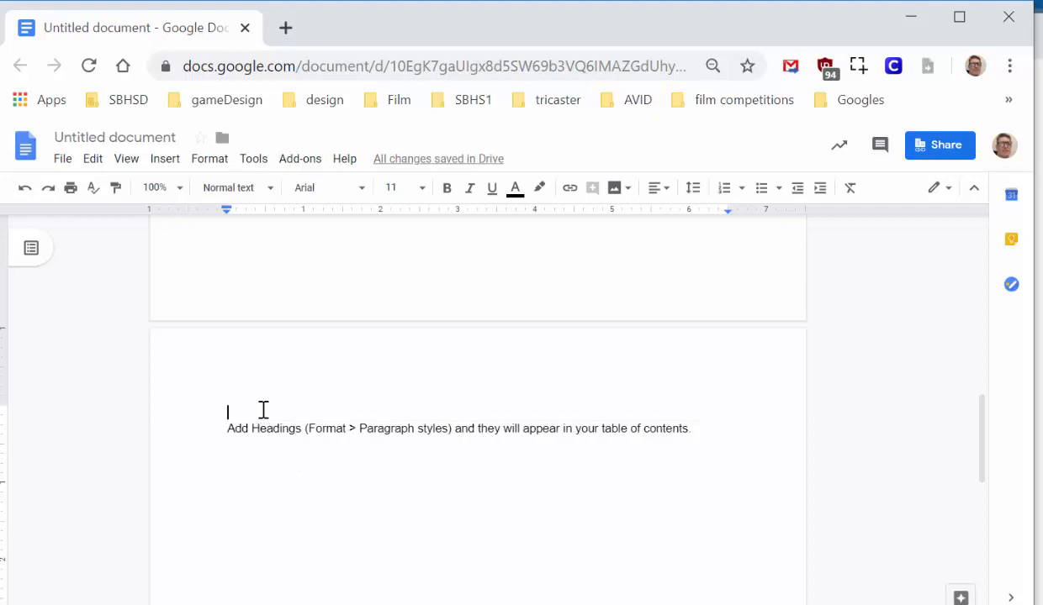
pyautogui.write('Table of Contents')
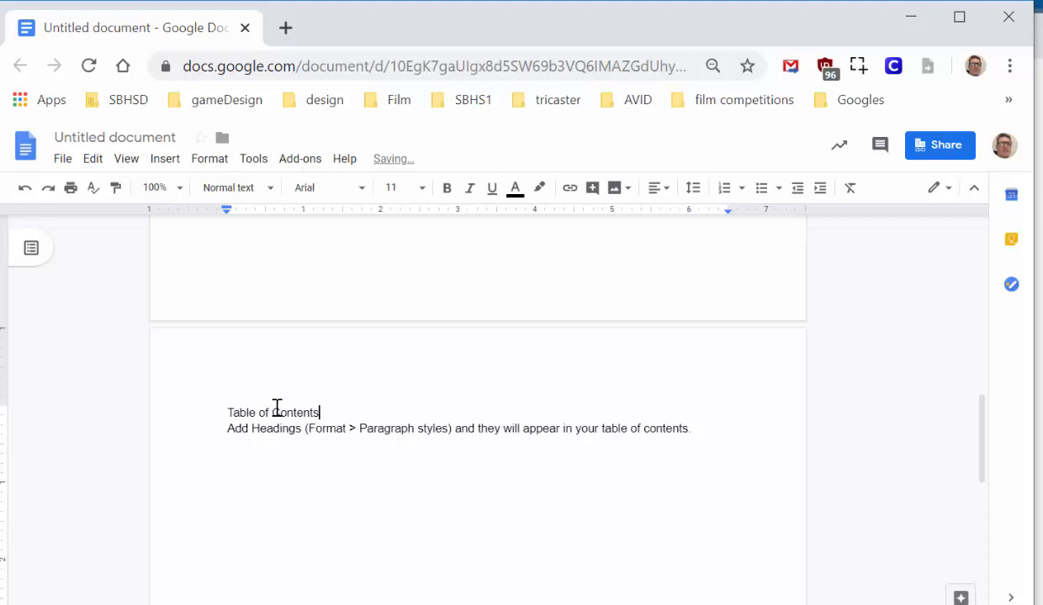
# Step: Apply the Heading 2 style to the "Table of Contents" line and refresh the table of contents
pyautogui.moveTo(327, 410); pyautogui.dragTo(224, 379)
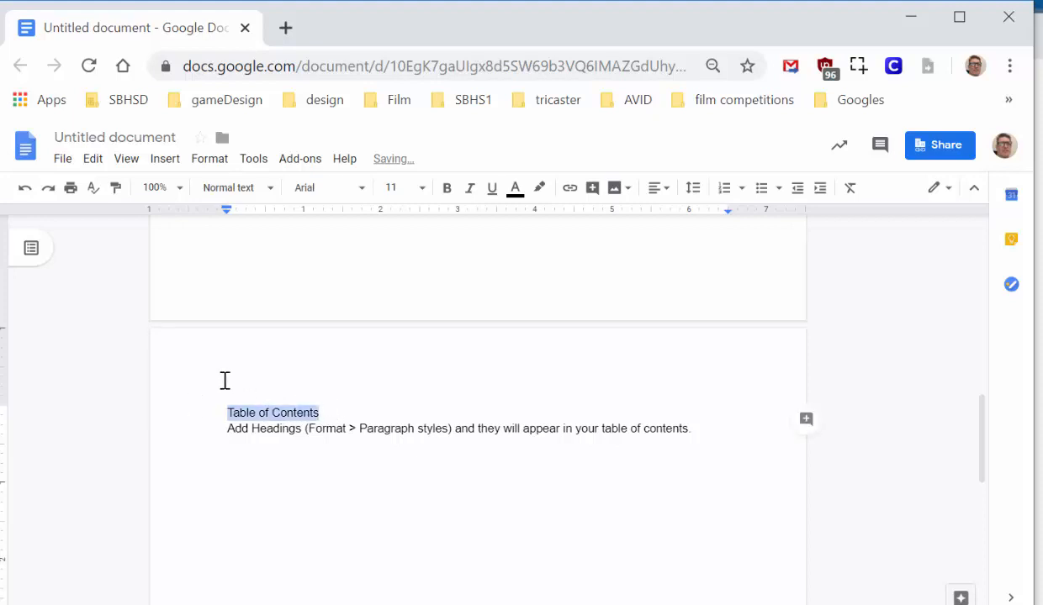
pyautogui.click(274, 195)
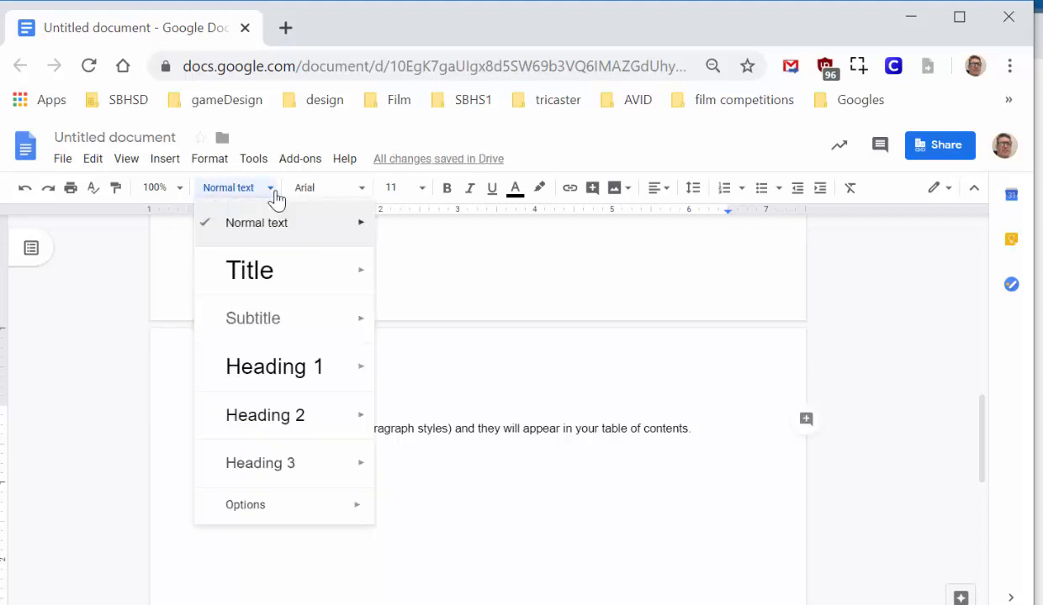
pyautogui.click(279, 426)
pyautogui.click(298, 462)
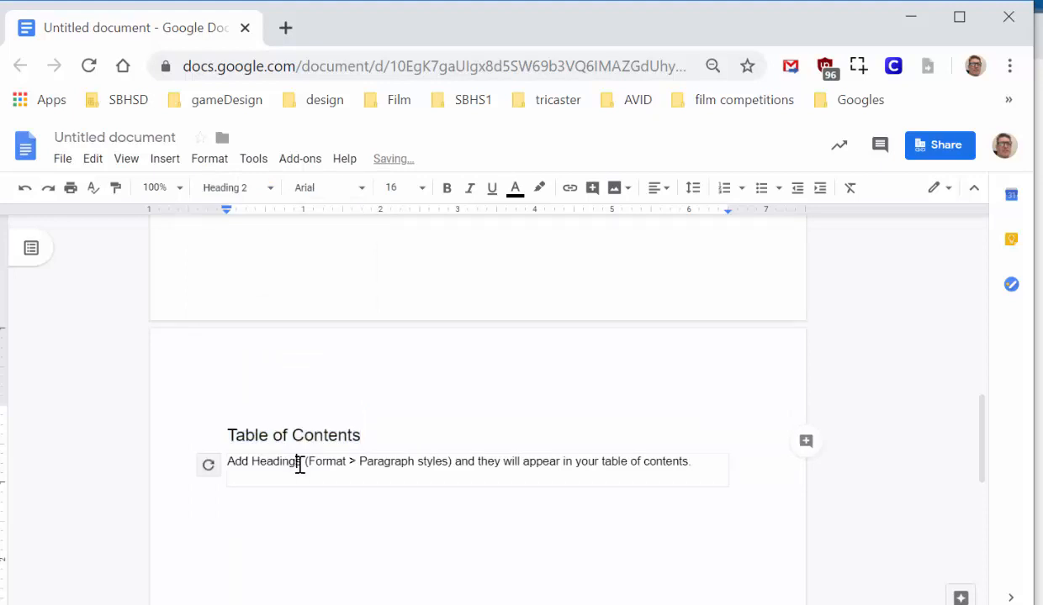
pyautogui.click(208, 465)
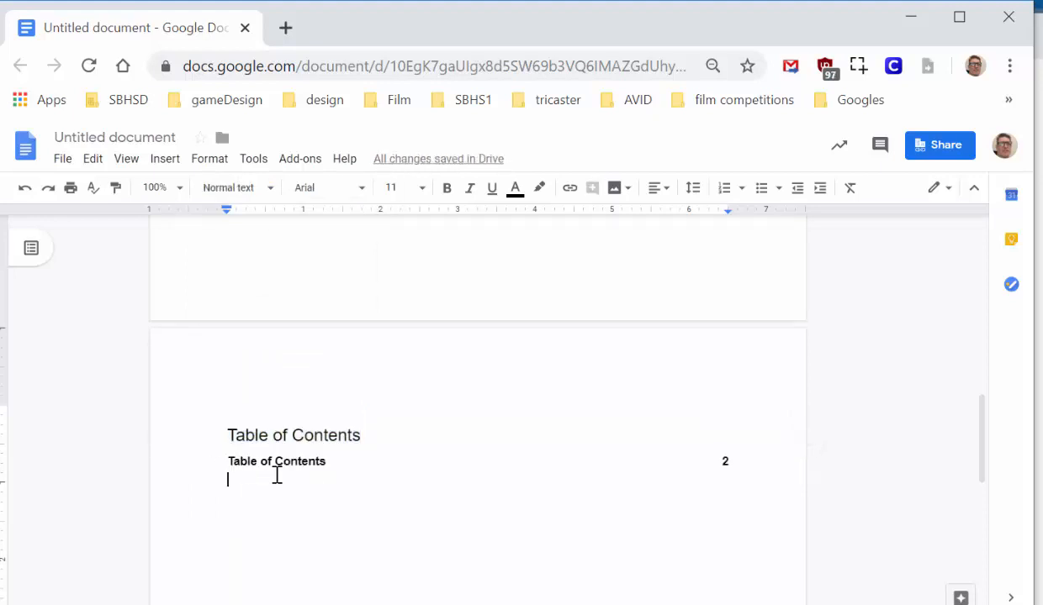
# Step: Format the "Table of Contents" title as Normal text, size 14 and bold, and refresh the table of contents
pyautogui.click(361, 430)
pyautogui.keyDown('shift'); pyautogui.click(189, 424); pyautogui.keyUp('shift')
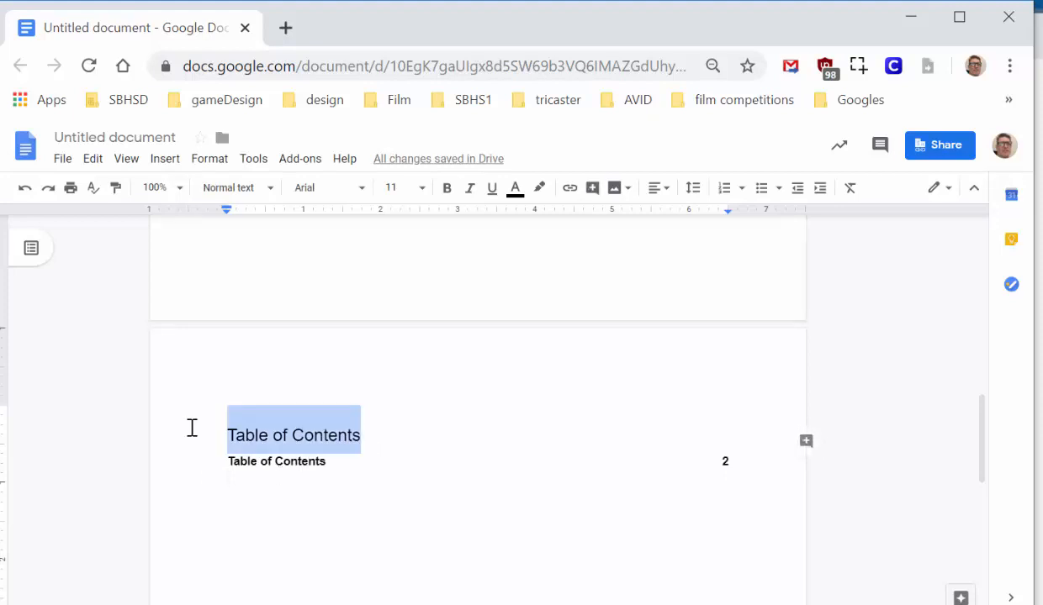
pyautogui.click(269, 190)
pyautogui.click(265, 224)
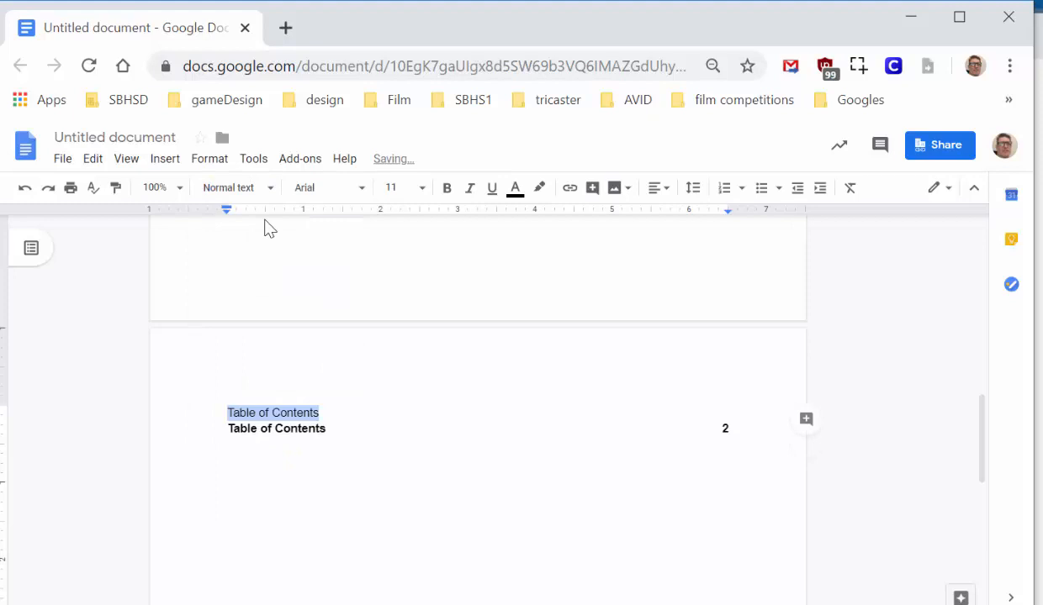
pyautogui.click(410, 188)
pyautogui.click(396, 344)
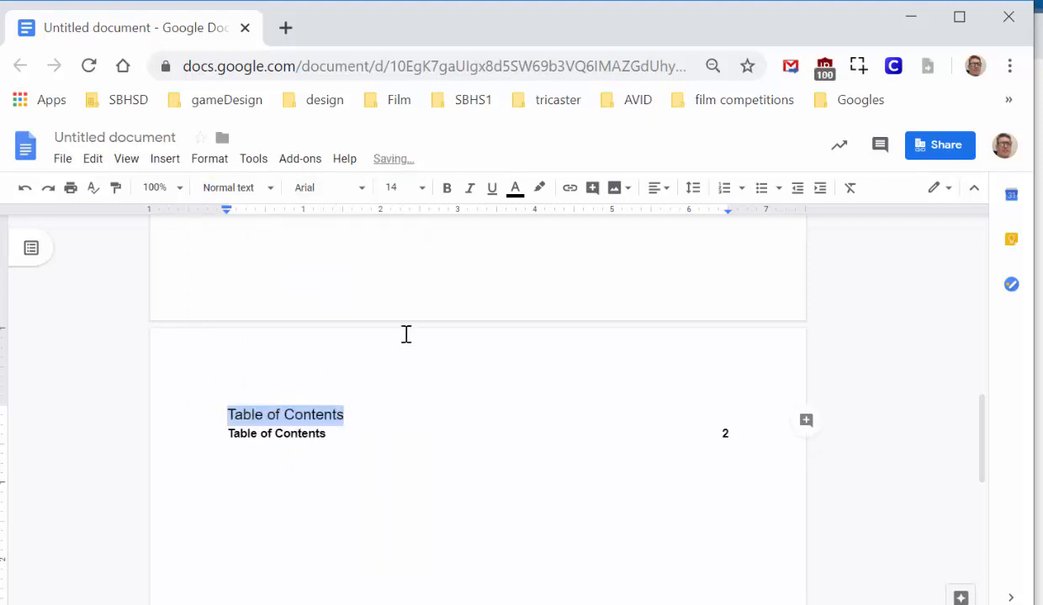
pyautogui.click(448, 188)
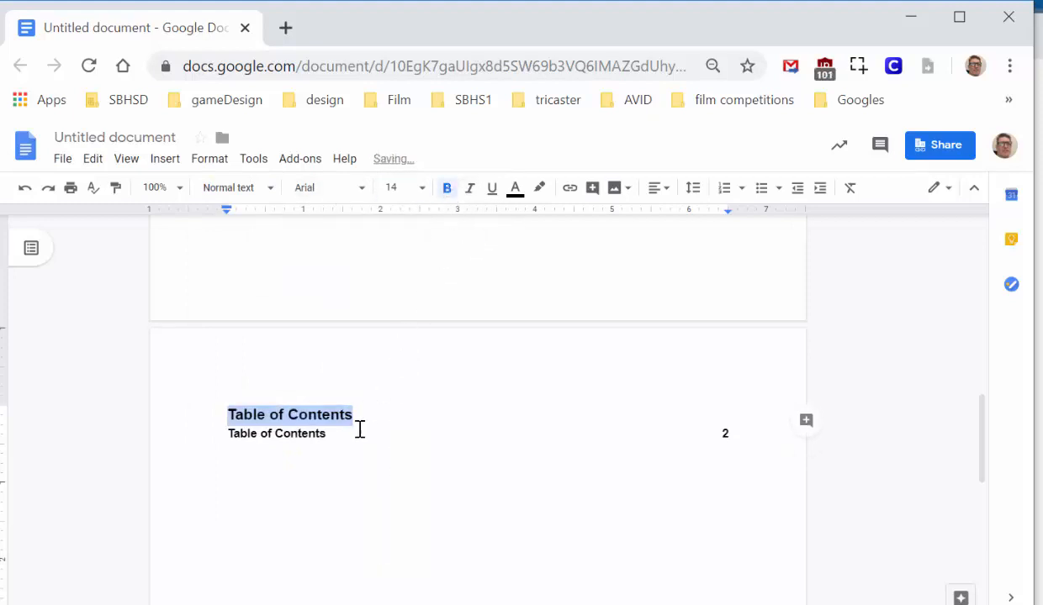
pyautogui.click(307, 435)
pyautogui.click(210, 437)
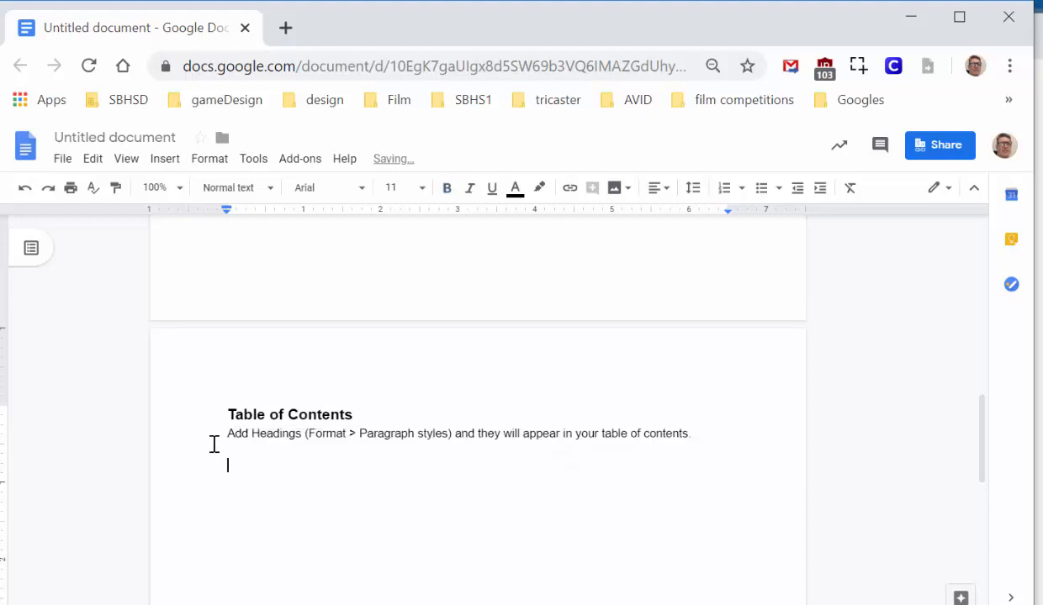
# Step: Insert a page break below the table of contents and check the required document content on the Canvas assignment page
pyautogui.press('Return')
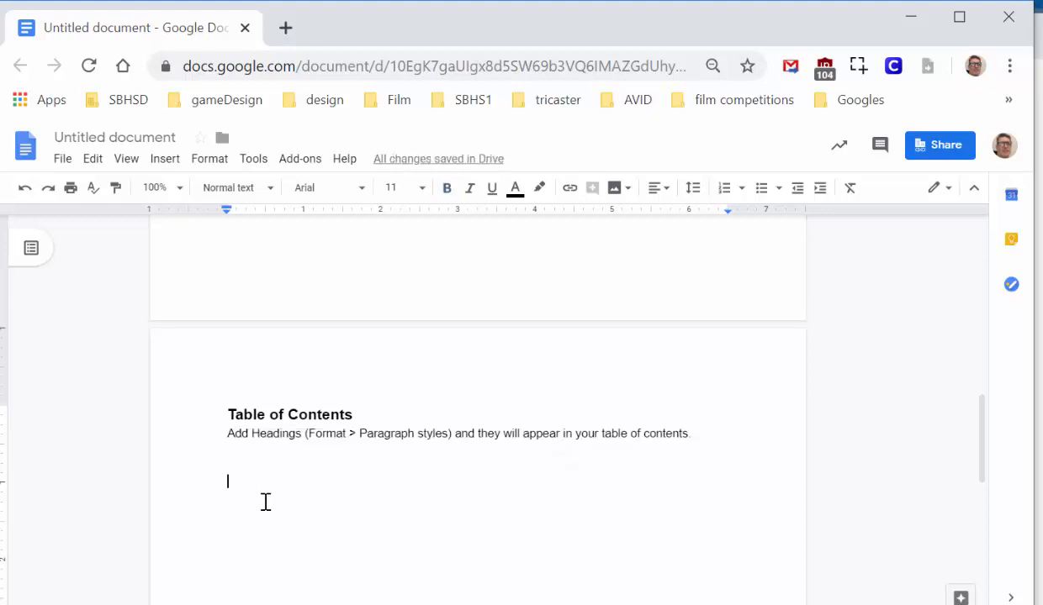
pyautogui.hotkey('ctrl', 'Return')
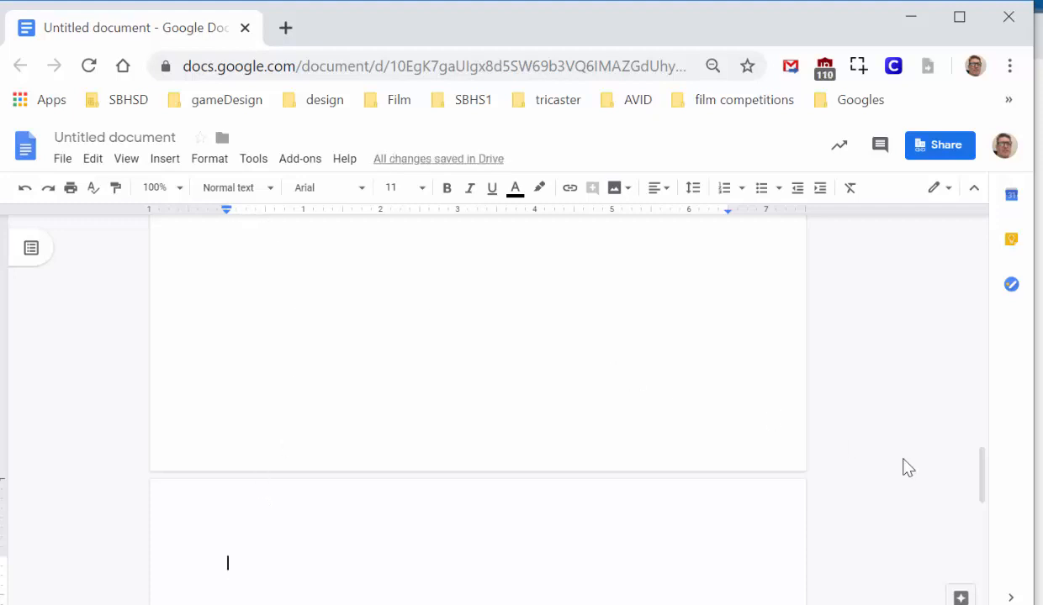
pyautogui.hotkey('alt', 'Tab')
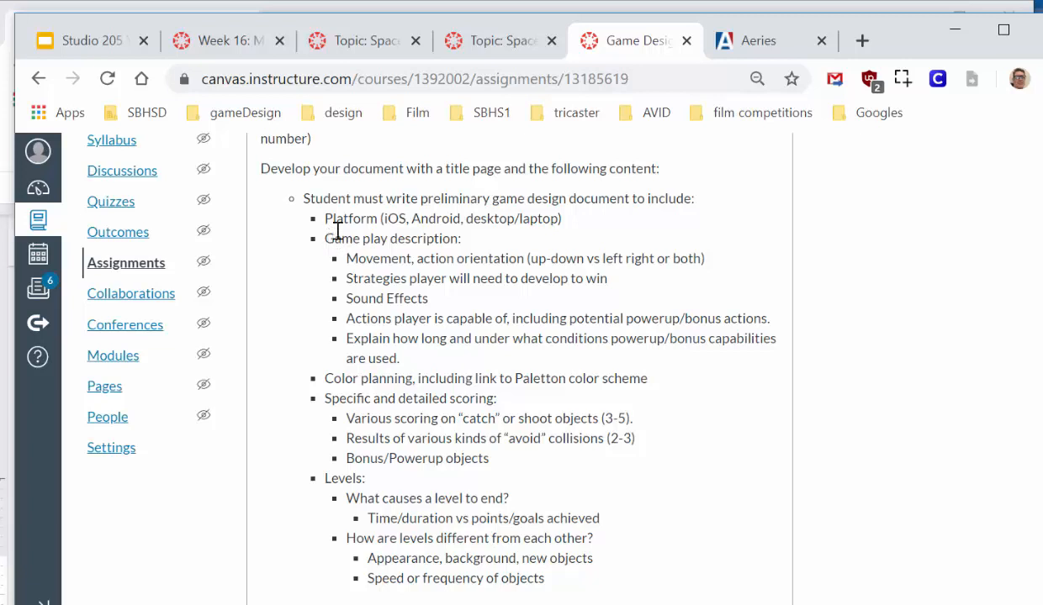
pyautogui.click(660, 5)
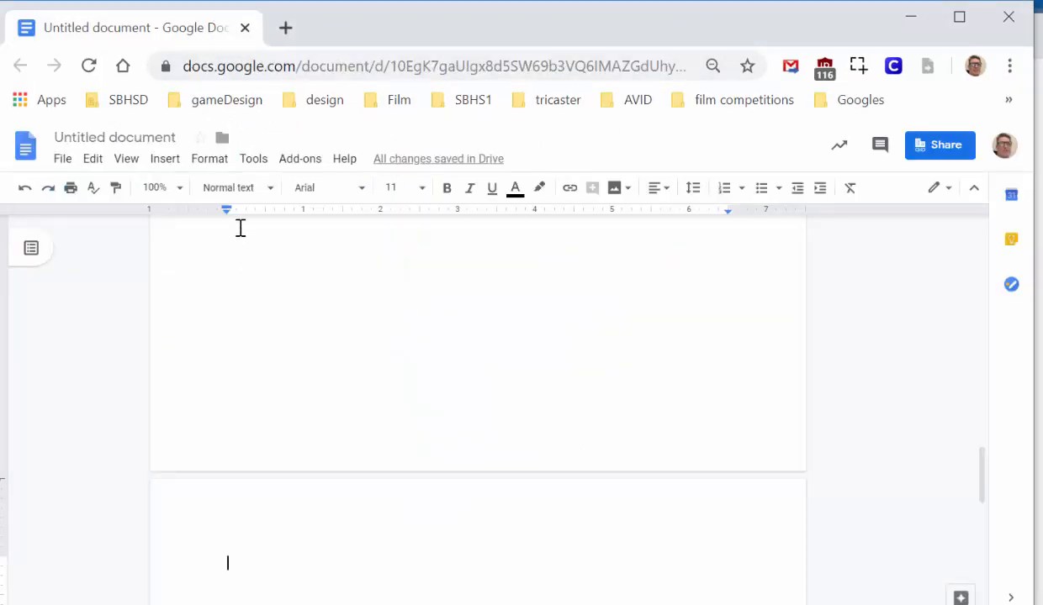
# Step: Add the heading "Introduction to Zorn Battle" in the Heading 1 style on the third page
pyautogui.click(268, 190)
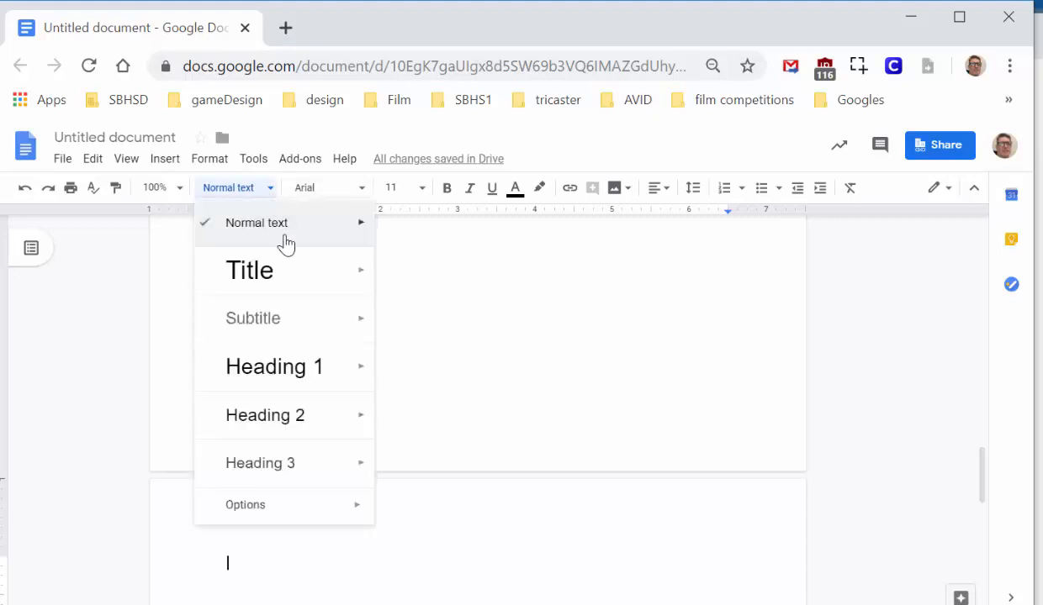
pyautogui.click(284, 366)
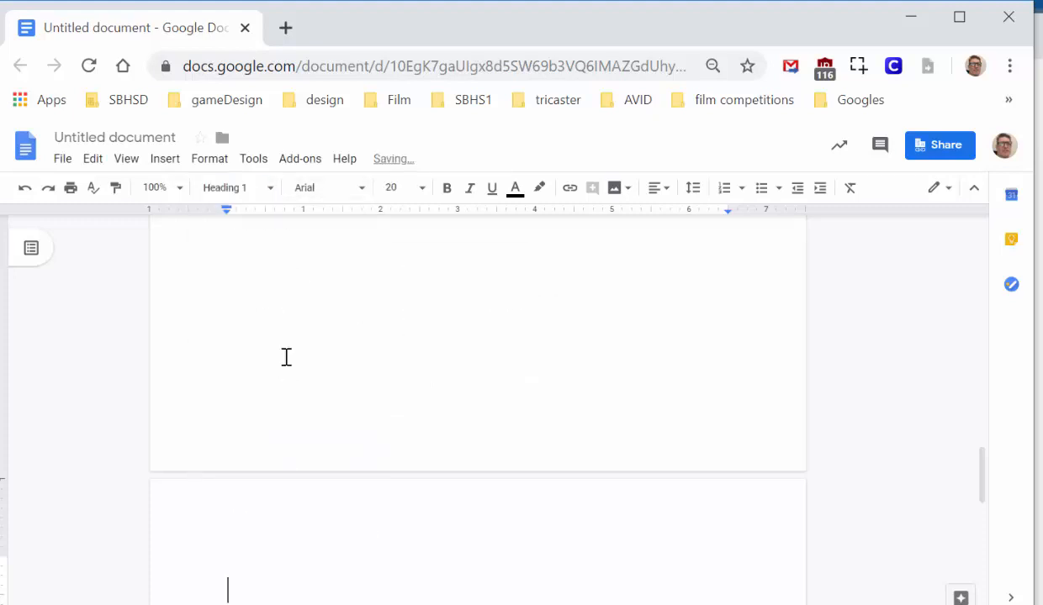
pyautogui.write('Introdu')
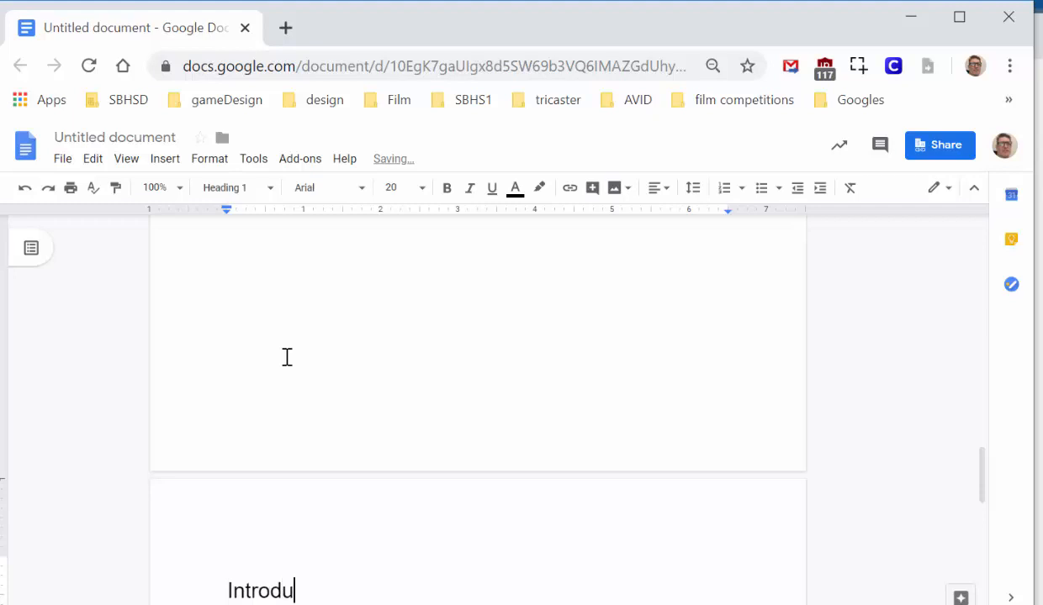
pyautogui.write('ction to Z')
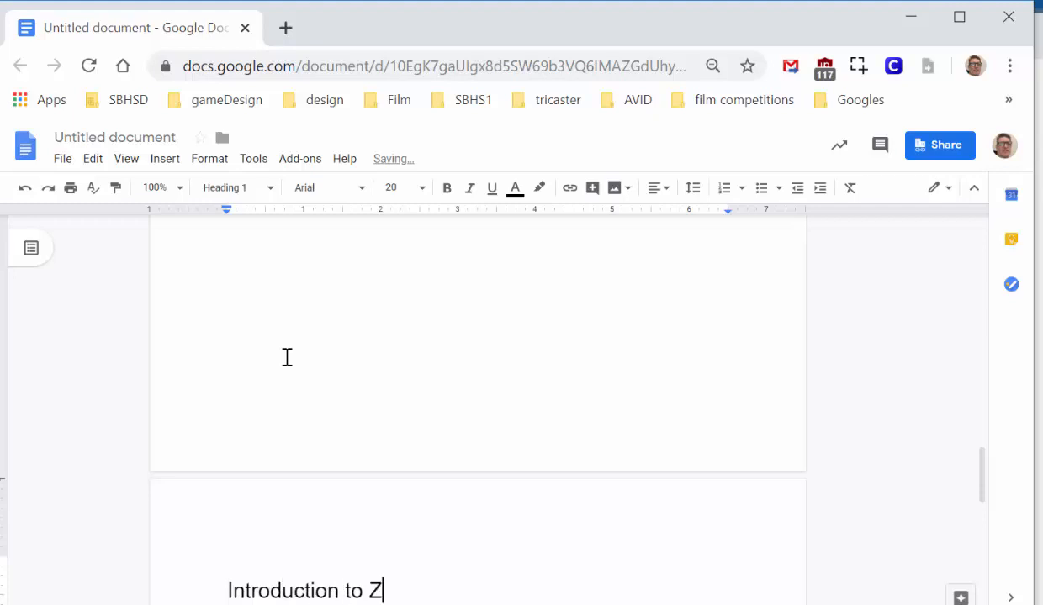
pyautogui.write('orn Battle')
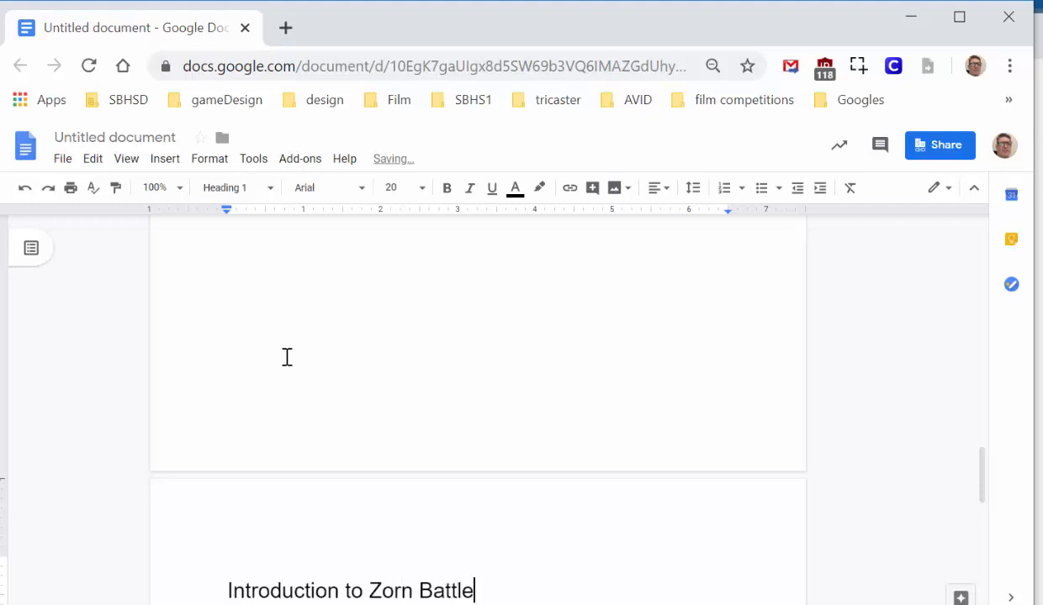
pyautogui.scroll(-4, 514, 342)
pyautogui.scroll(1, 515, 363)
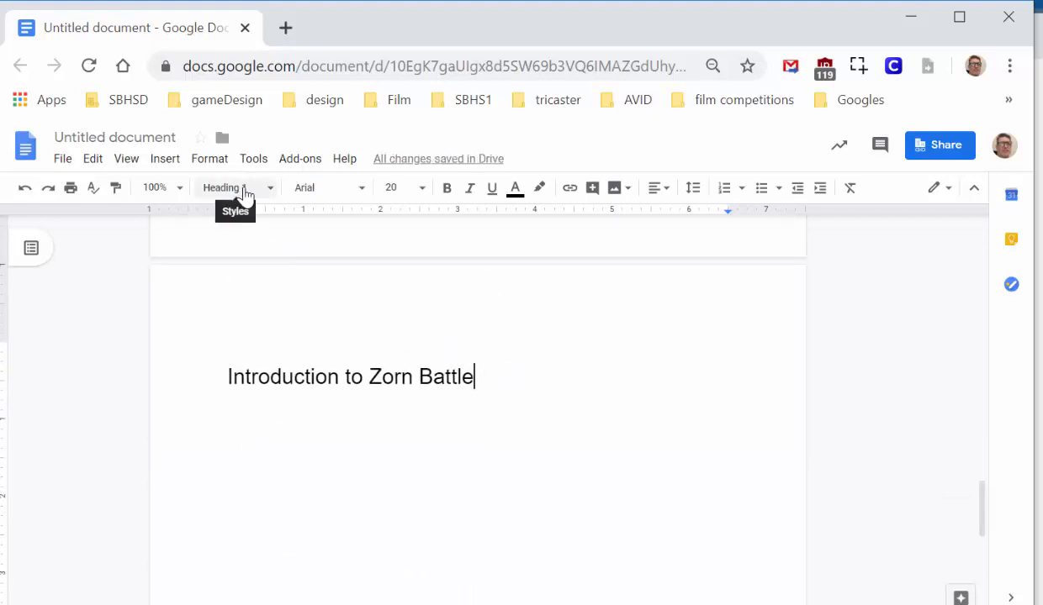
# Step: Add the Lorem ipsum placeholder paragraph below the "Introduction to Zorn Battle" heading, pasted without its source formatting
pyautogui.press('Return')
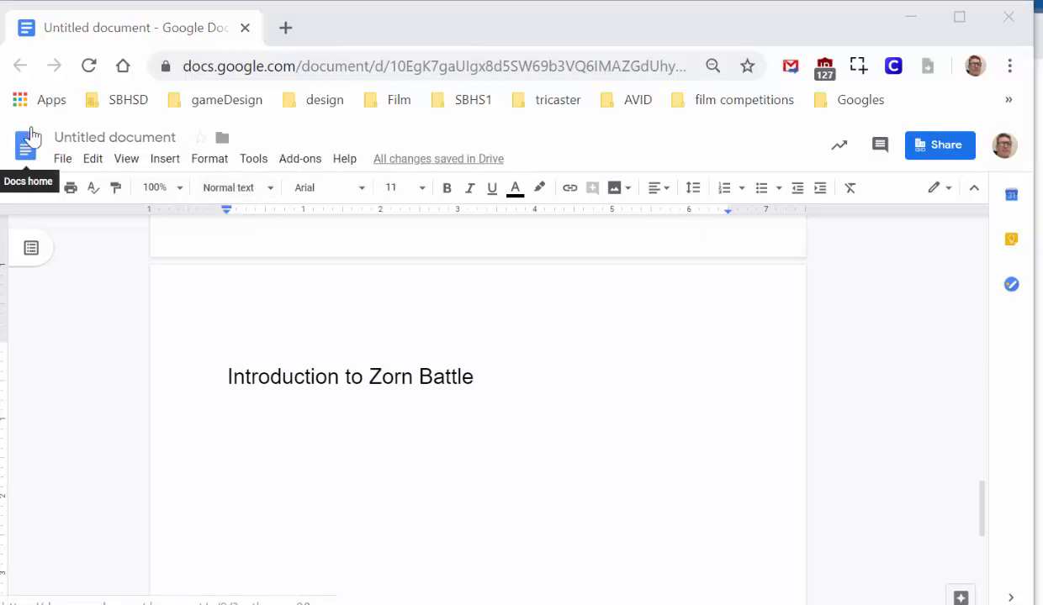
pyautogui.click(372, 420)
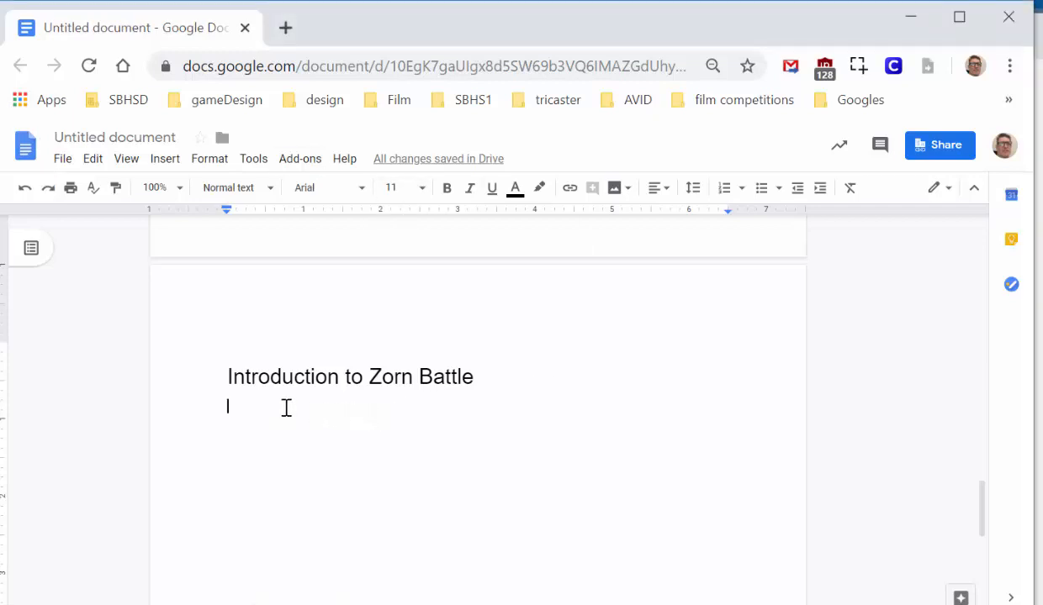
pyautogui.write('Lorem ipsum dolor sit amet, consectetur adipiscing elit, sed do eiusmod tempor incididunt ut labore et dolore magna aliqua. Ut enim ad minim veniam, quis nostrud exercitation ullamco laboris nisi ut aliquip ex ea commodo consequat. Duis aute irure dolor in reprehenderit in voluptate velit esse cillum dolore eu fugiat nulla pariatur. Excepteur sint occaecat cupidatat non proident, sunt in culpa qui officia deserunt mollit anim id est laborum.')
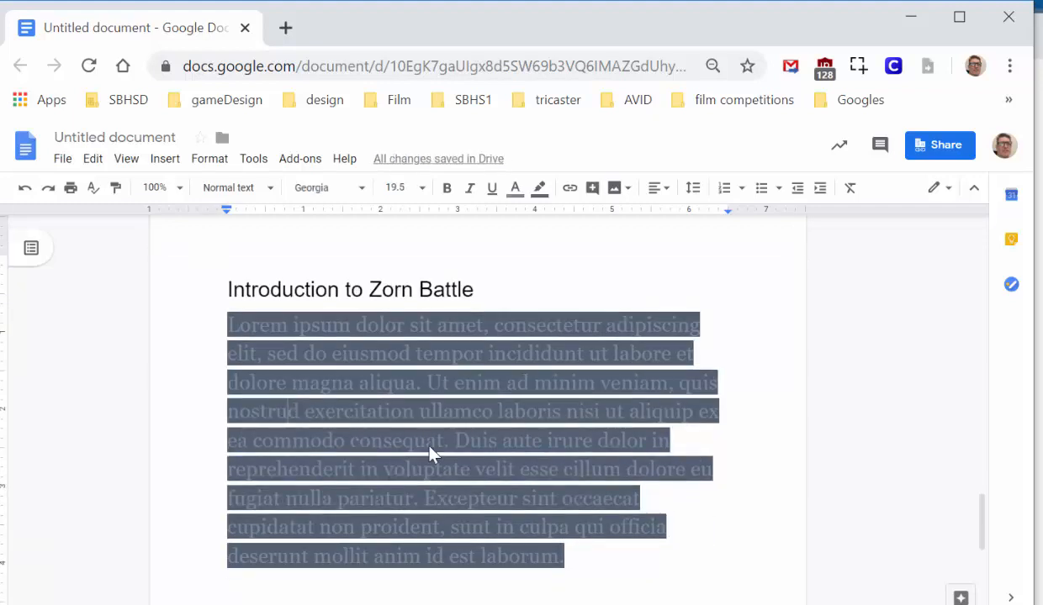
pyautogui.press('BackSpace')
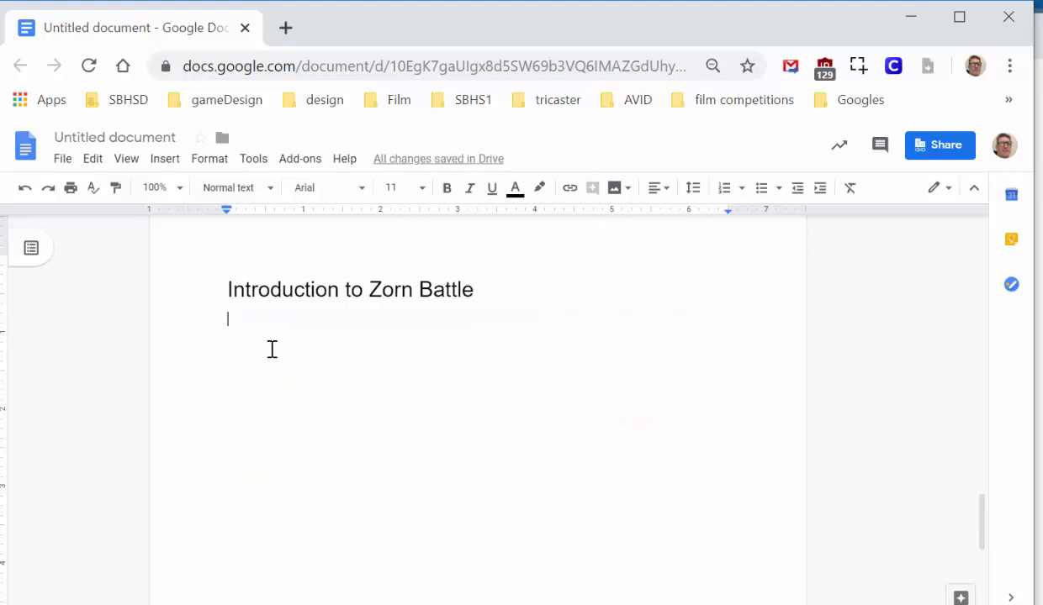
pyautogui.write('Lorem ipsum dolor sit amet, consectetur adipiscing elit, sed do eiusmod tempor incididunt ut labore et dolore magna aliqua. Ut enim ad minim veniam, quis nostrud exercitation ullamco laboris nisi ut aliquip ex ea commodo consequat. Duis aute irure dolor in reprehenderit in voluptate velit esse cillum dolore eu fugiat nulla pariatur. Excepteur sint occaecat cupidatat non proident, sunt in culpa qui officia deserunt mollit anim id est laborum.')
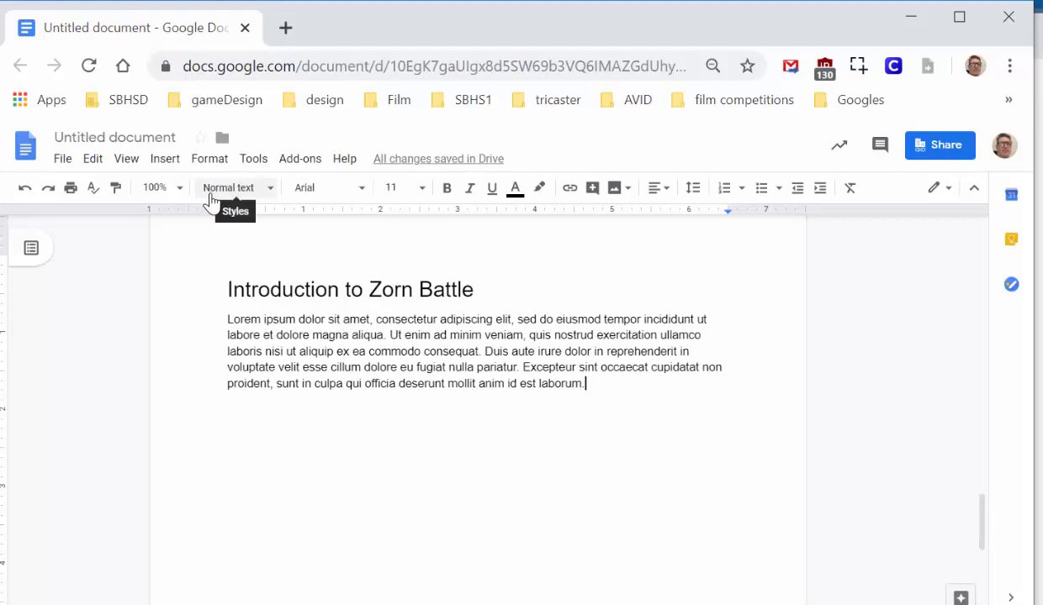
# Step: Set the Lorem ipsum paragraph to size 12 and update the Normal text style to match it
pyautogui.moveTo(586, 383); pyautogui.dragTo(219, 319)
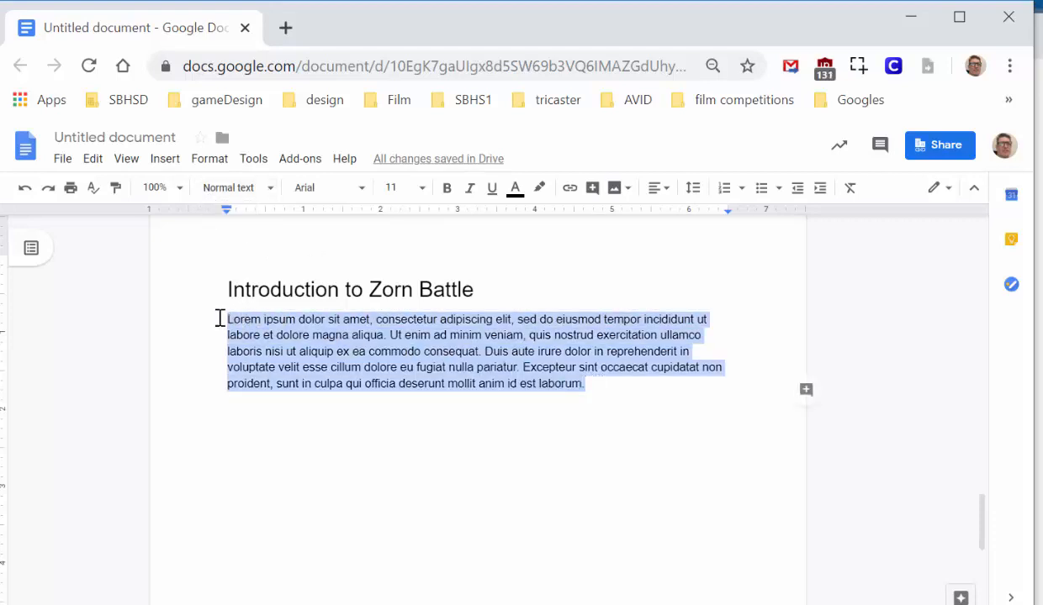
pyautogui.click(419, 188)
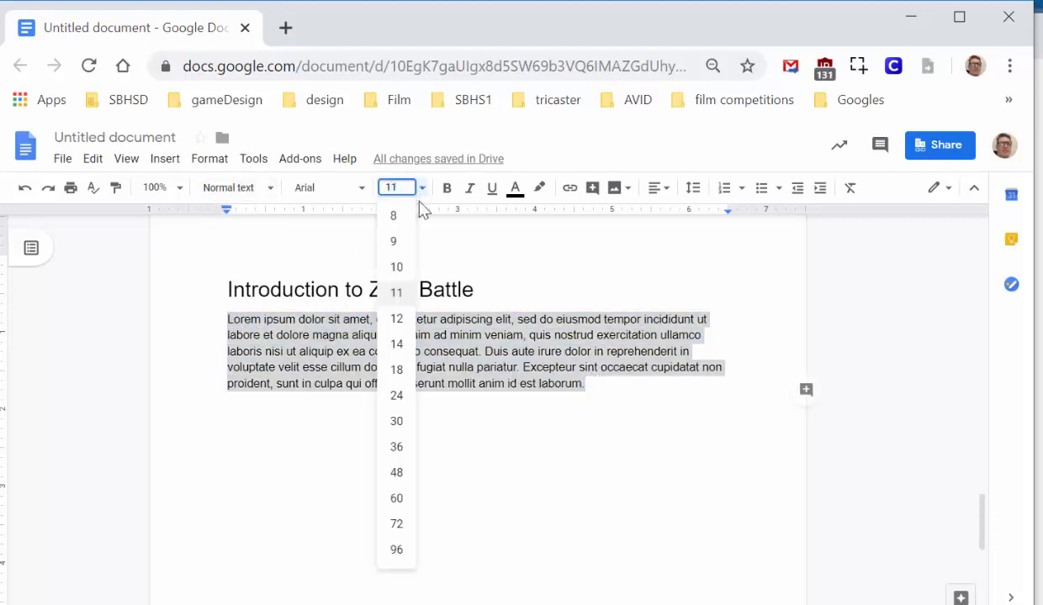
pyautogui.click(395, 321)
pyautogui.rightClick(325, 338)
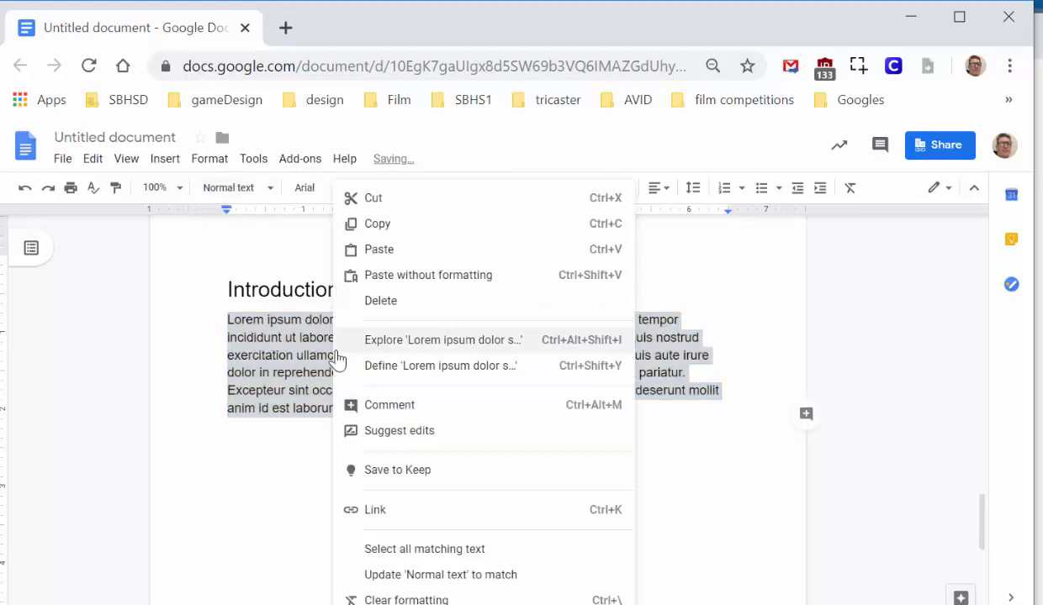
pyautogui.click(394, 575)
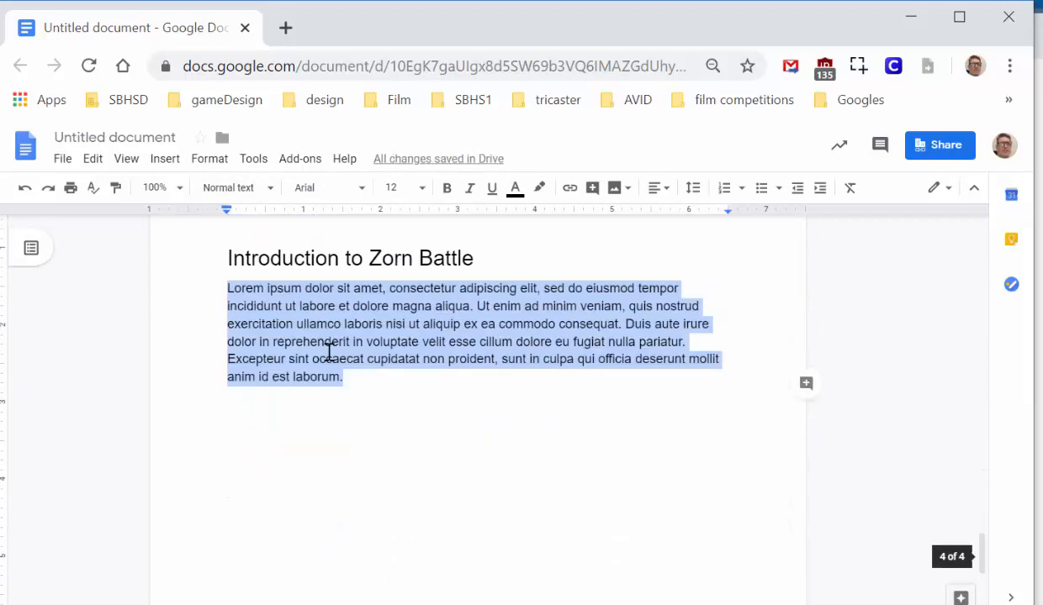
# Step: Deselect the paragraph and refresh the table of contents to include the introduction heading
pyautogui.click(370, 390)
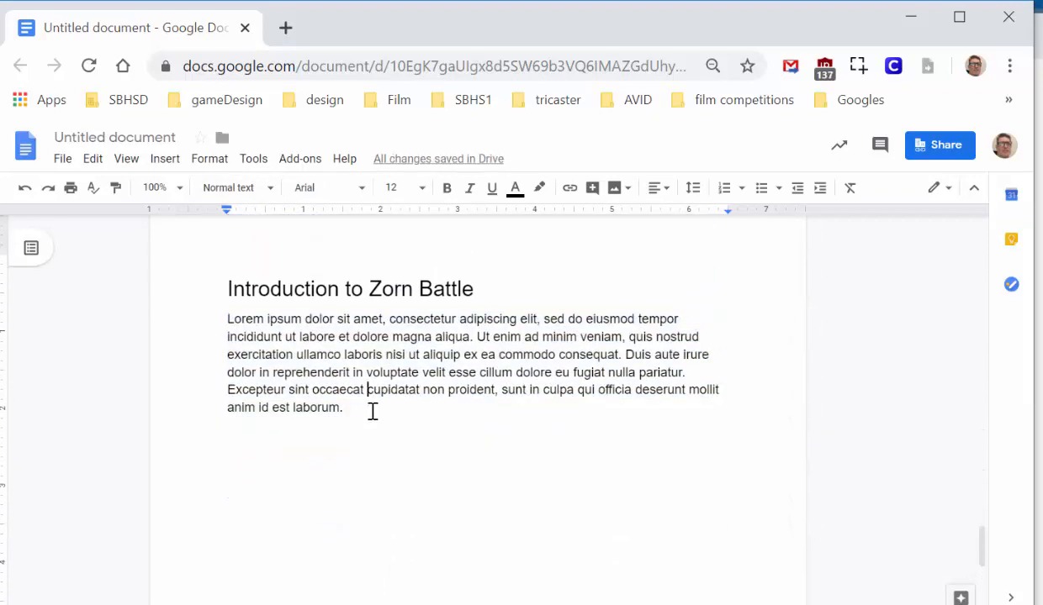
pyautogui.scroll(15, 372, 410)
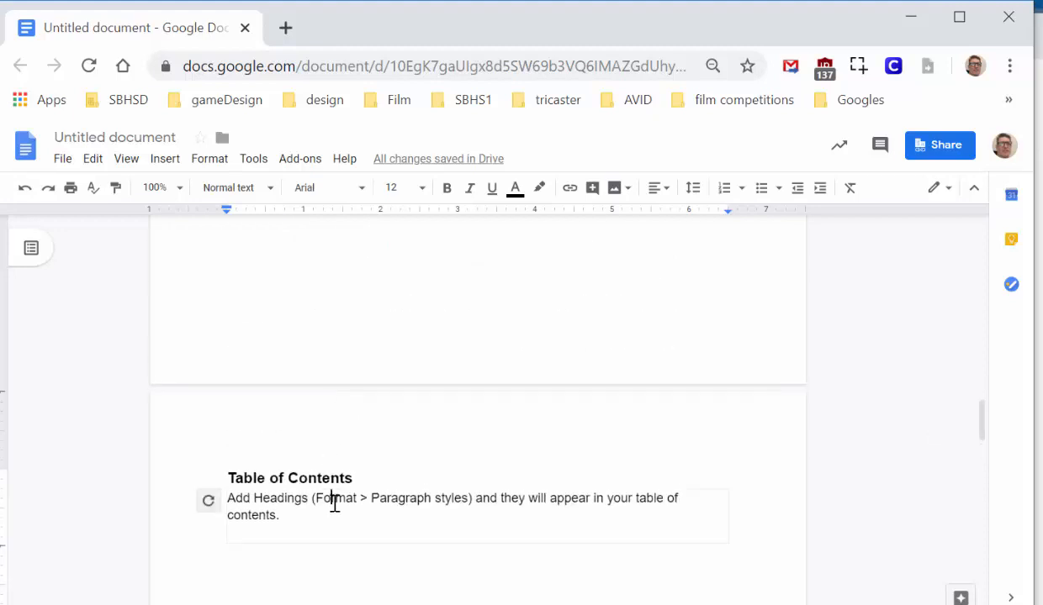
pyautogui.click(209, 501)
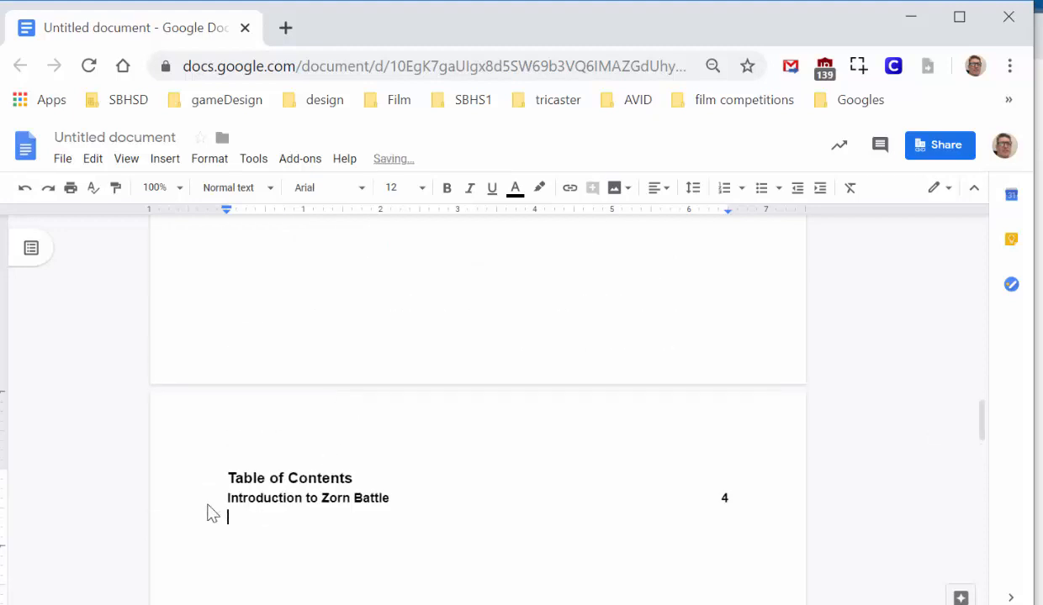
# Step: Start a new line below the introduction paragraph and copy the word "Platform" from the Canvas assignment page
pyautogui.scroll(-10, 293, 530)
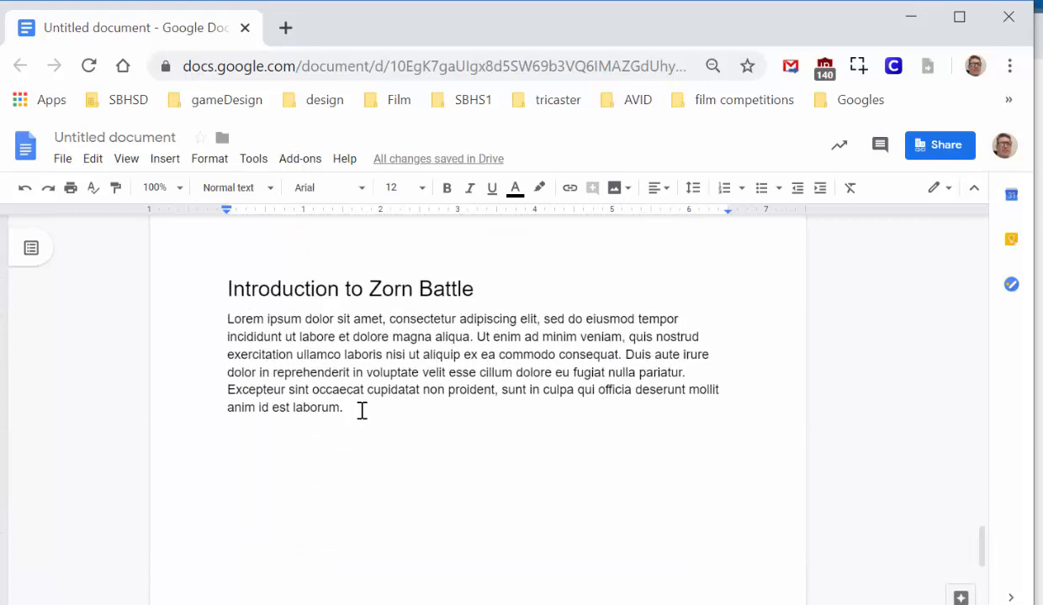
pyautogui.click(354, 408)
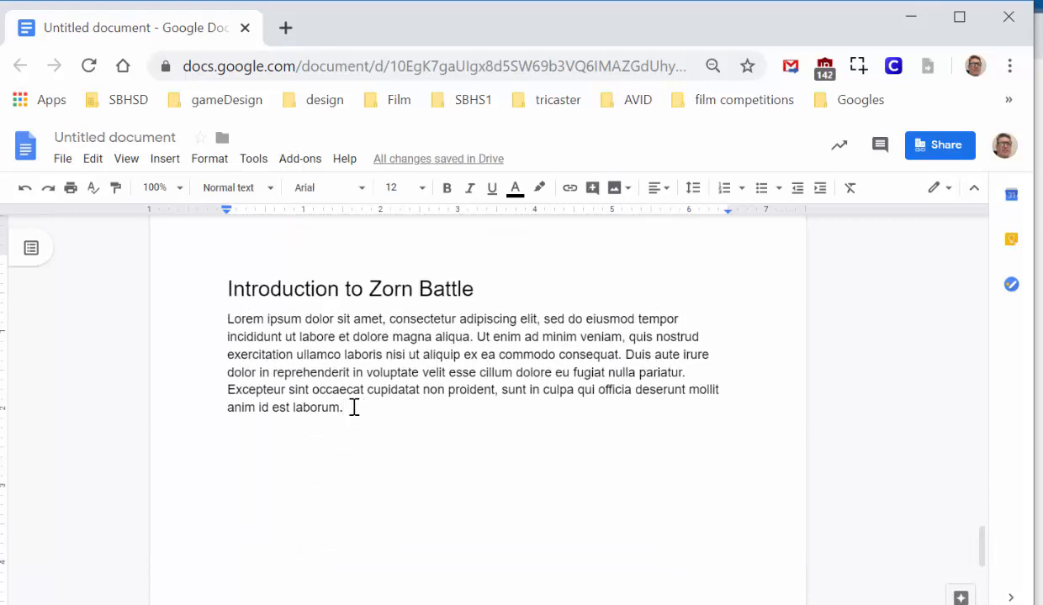
pyautogui.press('Return')
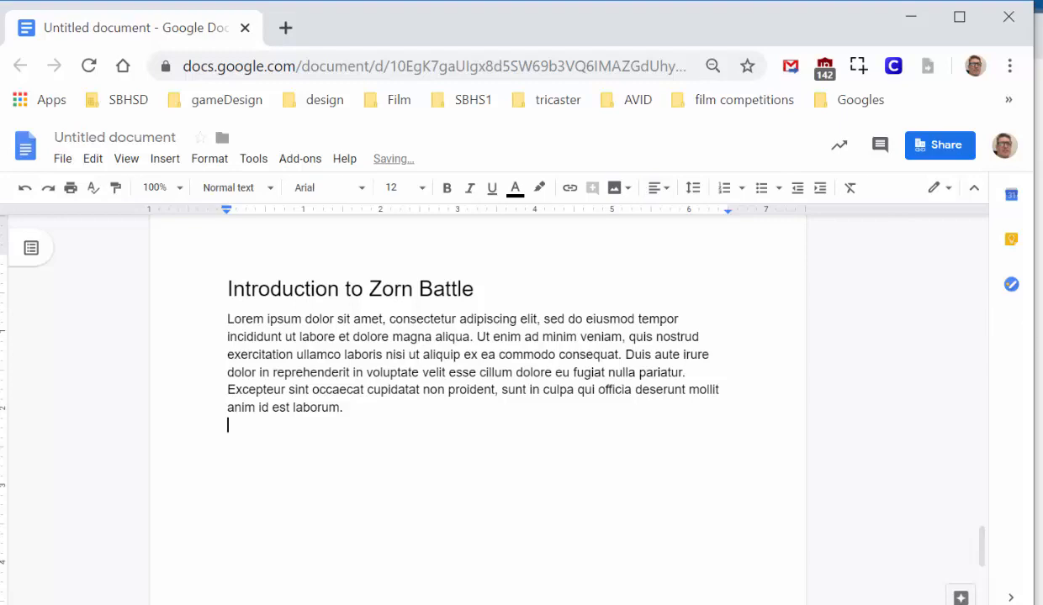
pyautogui.hotkey('alt', 'Tab')
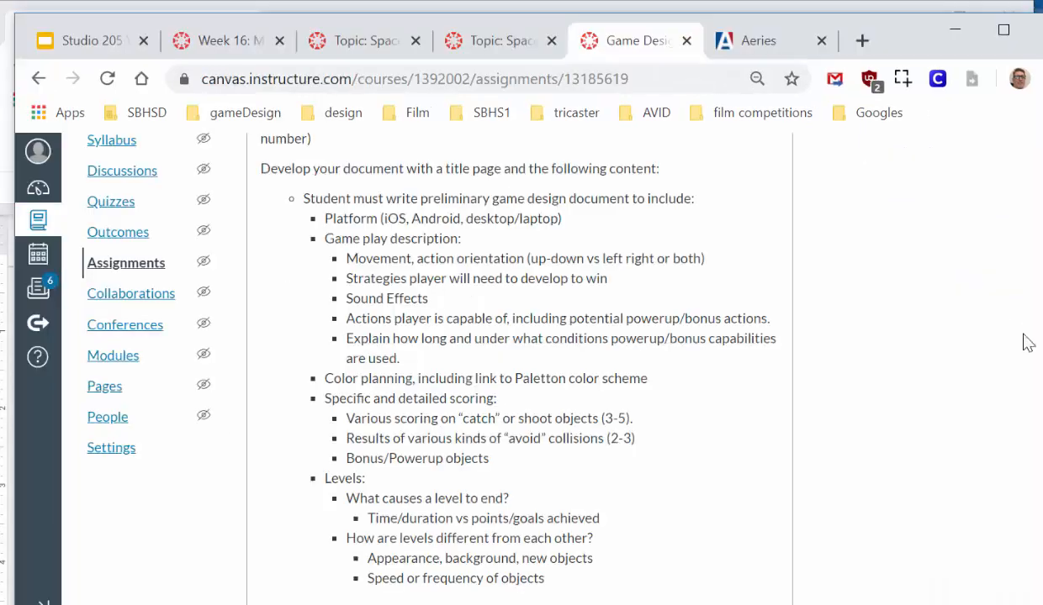
pyautogui.moveTo(326, 219); pyautogui.dragTo(376, 218)
pyautogui.rightClick(349, 224)
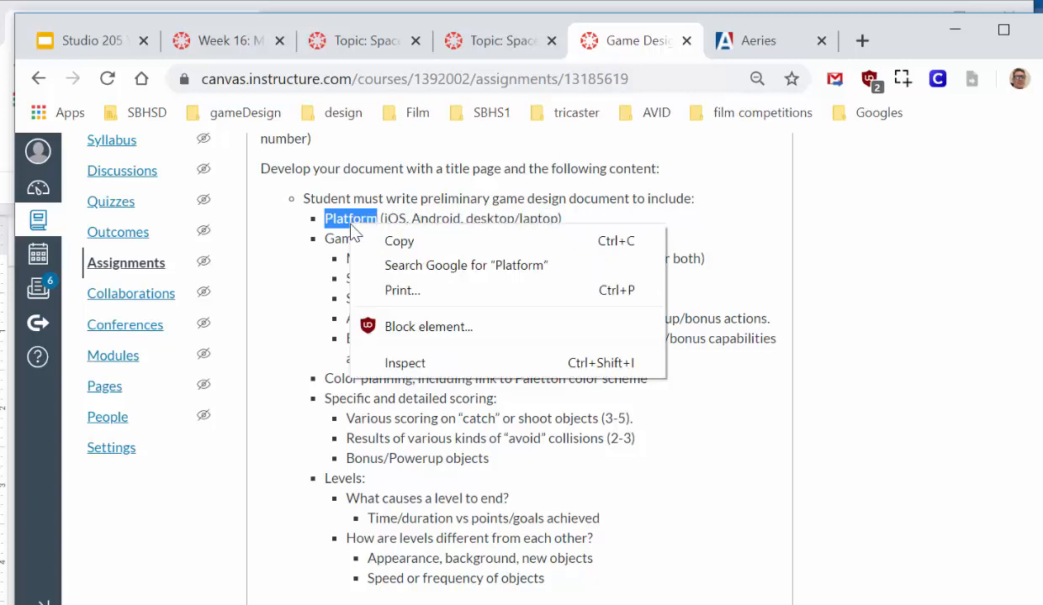
pyautogui.click(383, 241)
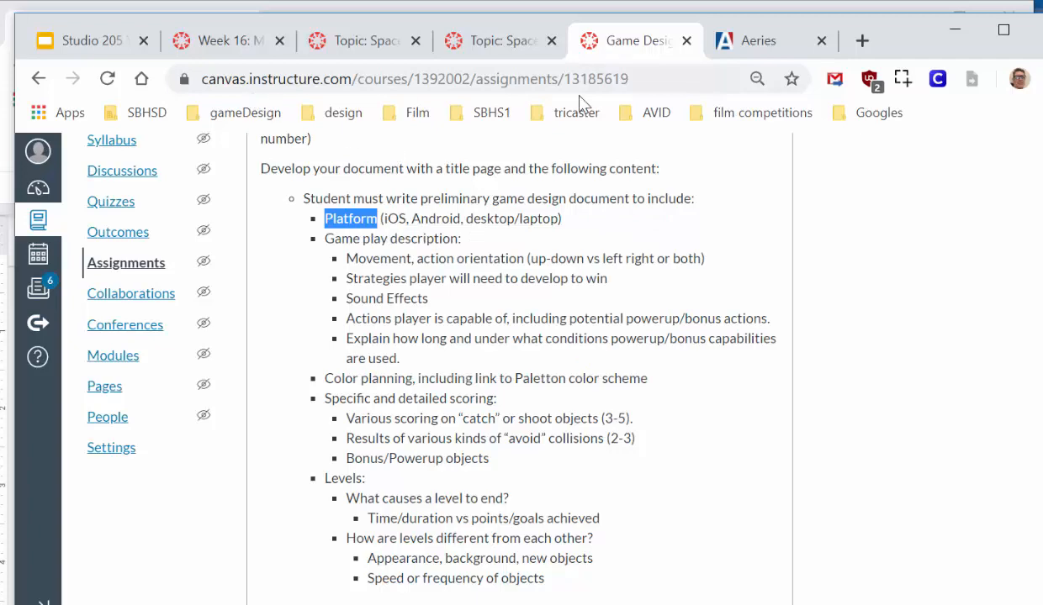
# Step: Switch back to Google Docs and paste "Platform" without source formatting as a Heading 1 below the introduction paragraph
pyautogui.click(494, 7)
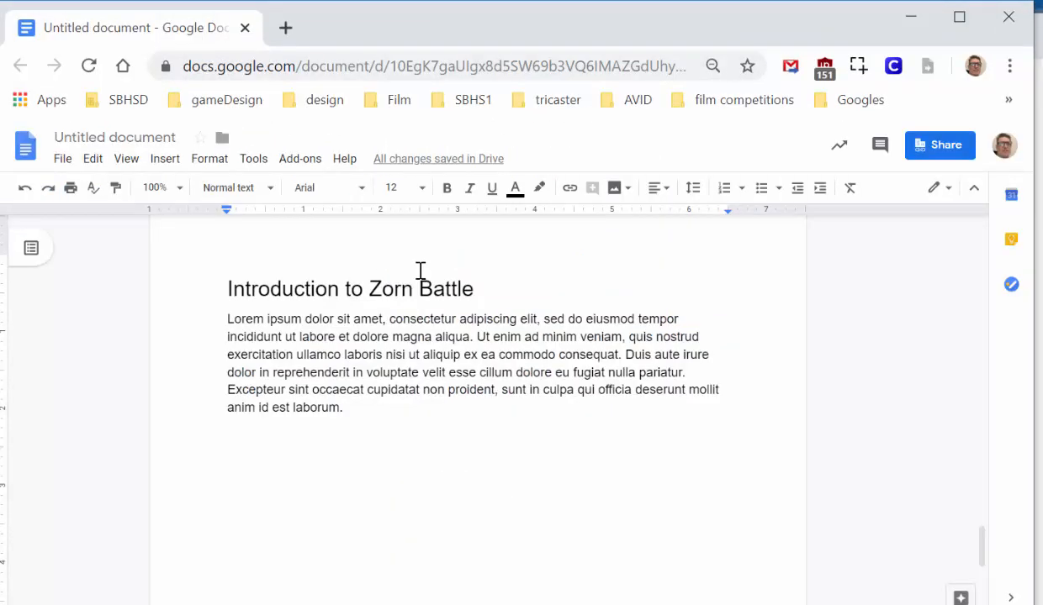
pyautogui.click(245, 189)
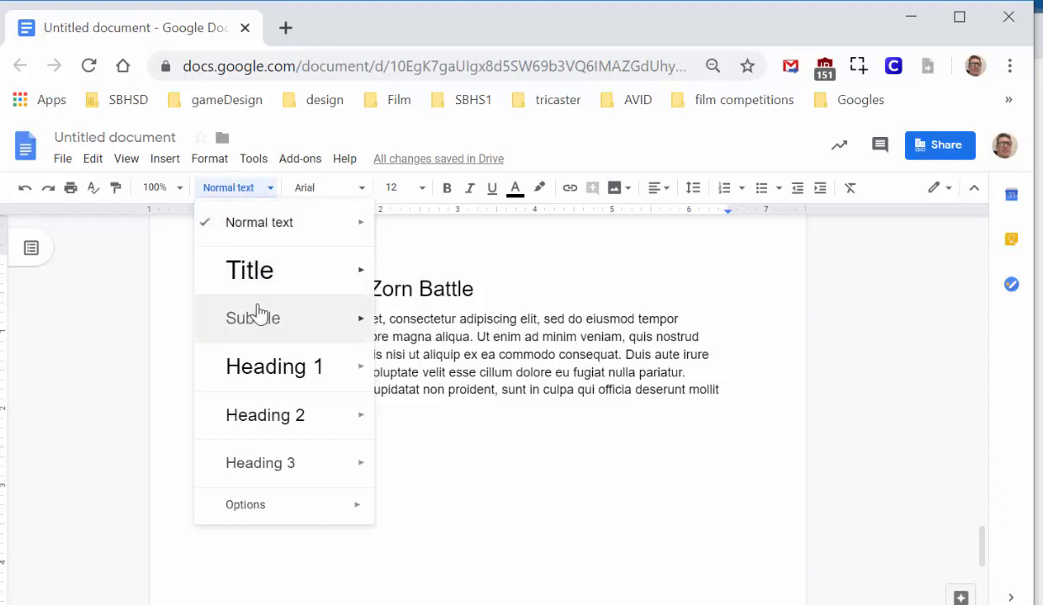
pyautogui.click(256, 366)
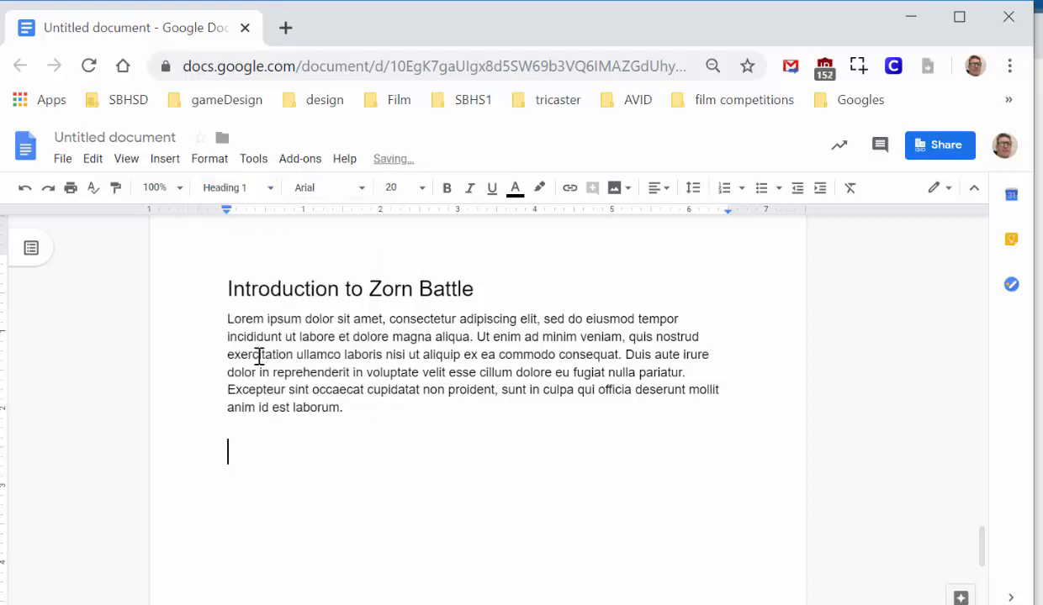
pyautogui.hotkey('ctrl', 'v')
pyautogui.hotkey('ctrl', 'z')
pyautogui.hotkey('ctrl', 'shift', 'v')
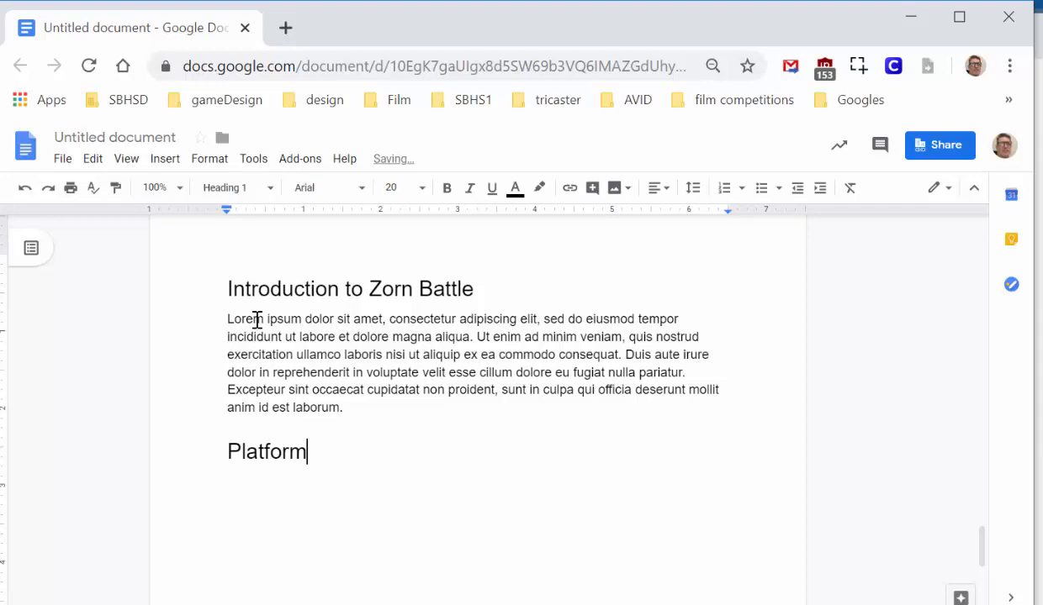
# Step: Paste the Lorem ipsum placeholder paragraph as Normal text below the "Platform" heading
pyautogui.click(1038, 468)
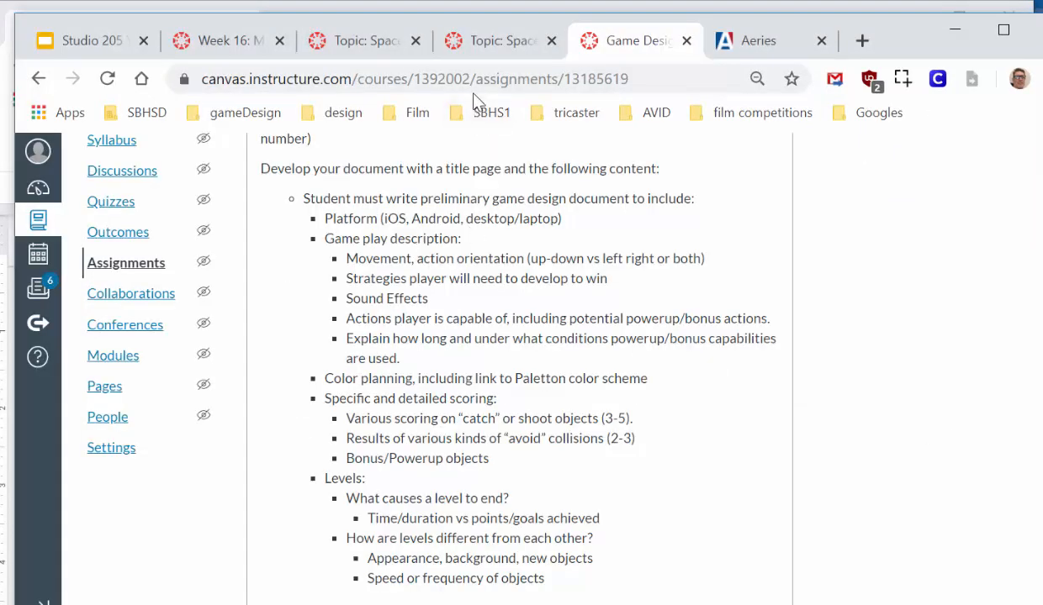
pyautogui.click(472, 9)
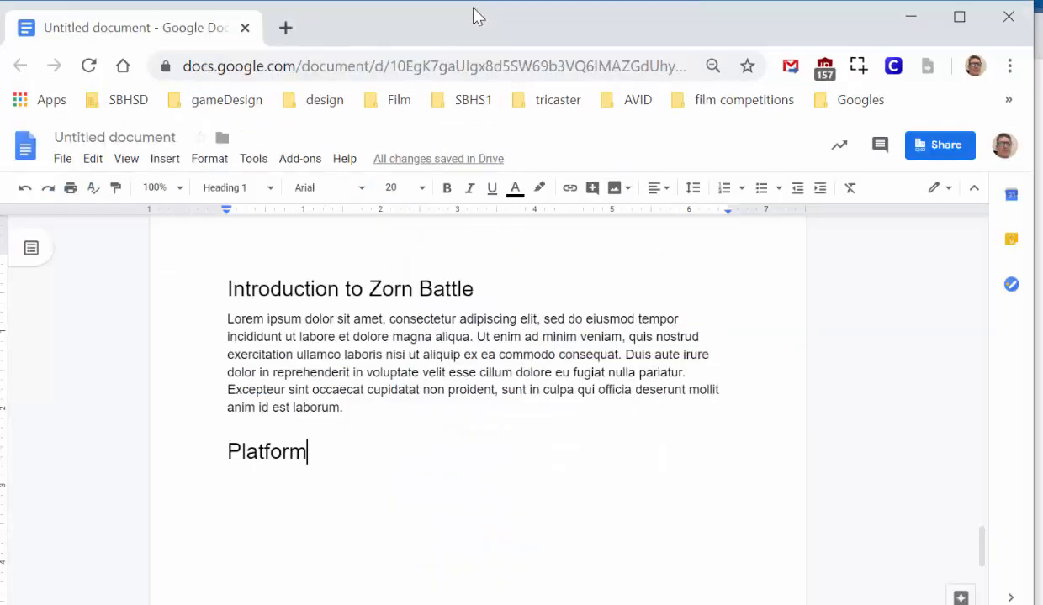
pyautogui.doubleClick(323, 452)
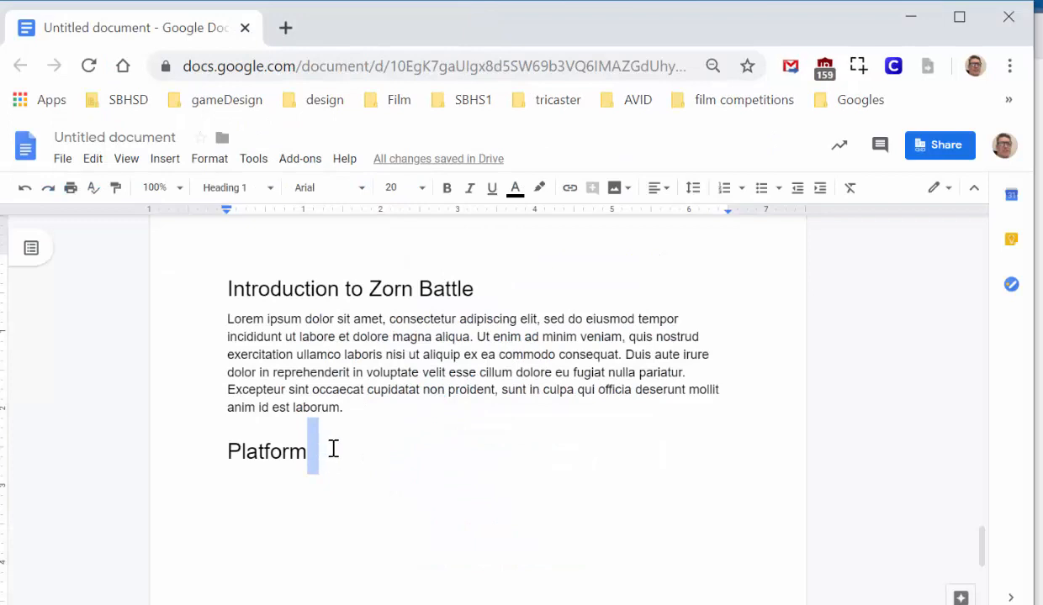
pyautogui.press('Return')
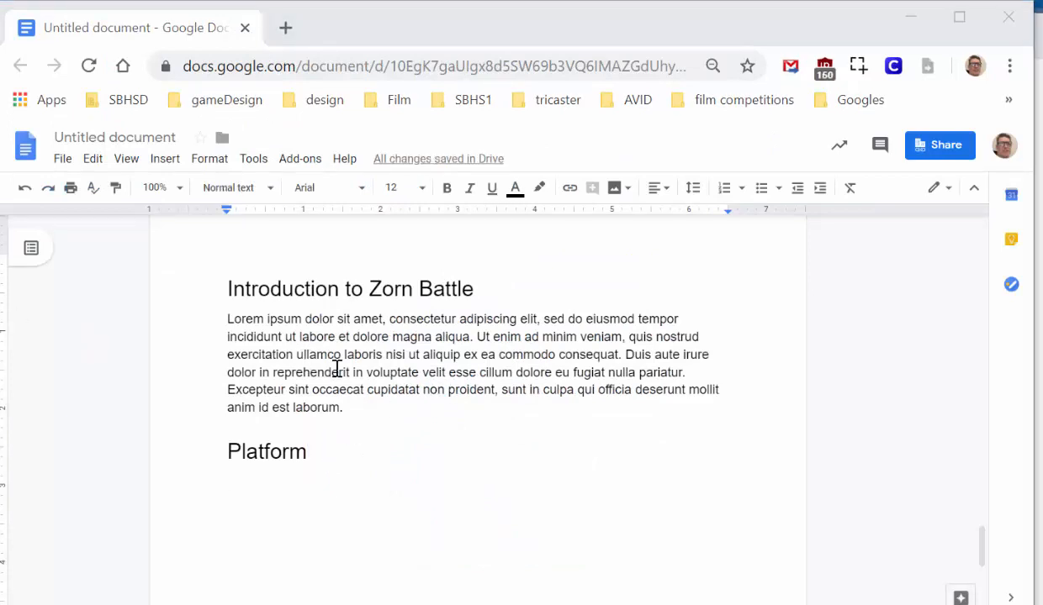
pyautogui.click(273, 486)
pyautogui.hotkey('ctrl', 'v')
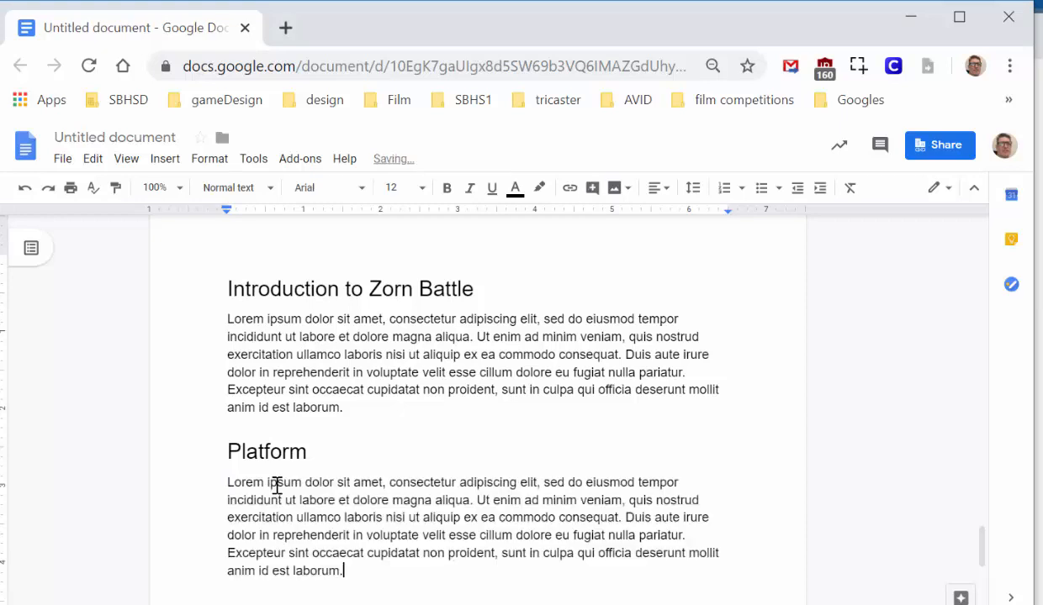
# Step: Add the Heading 1 "Game play description" below the Platform paragraph, copying its text from the Canvas assignment page
pyautogui.press('Return')
pyautogui.click(237, 190)
pyautogui.click(263, 375)
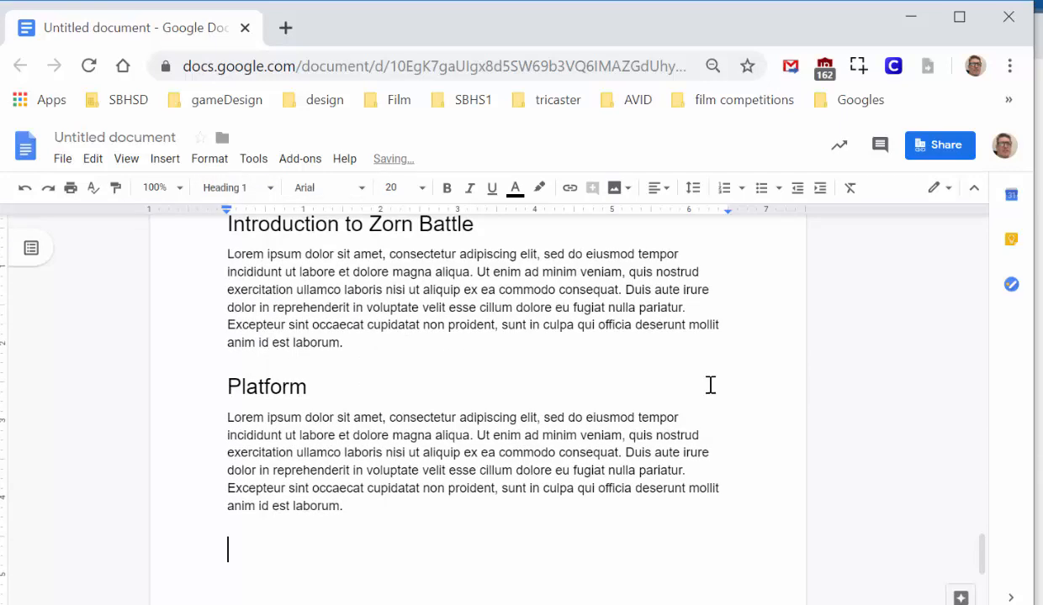
pyautogui.hotkey('alt', 'Tab')
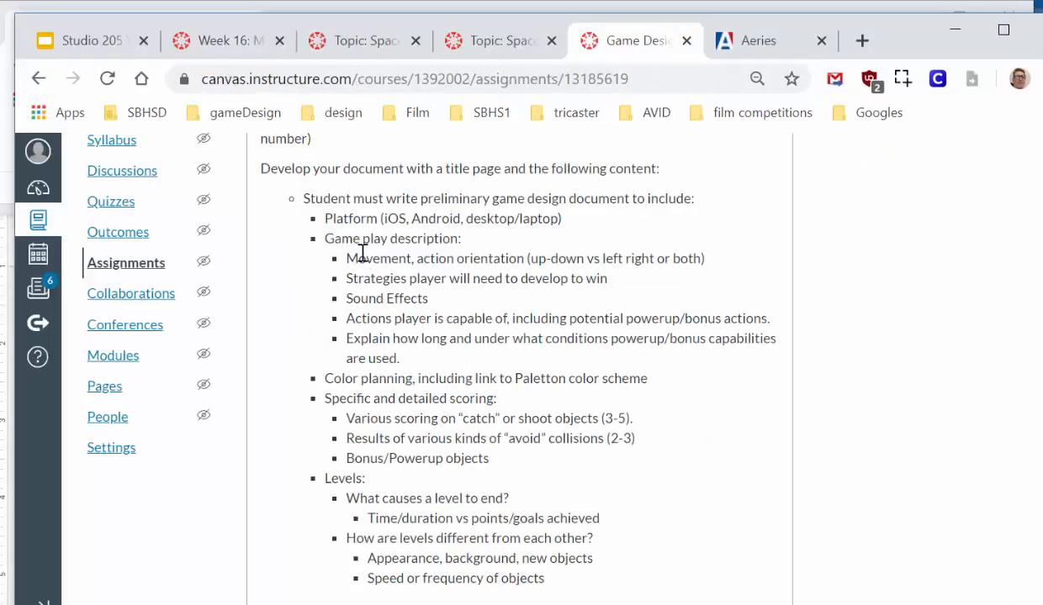
pyautogui.moveTo(479, 240); pyautogui.dragTo(329, 246)
pyautogui.click(458, 240)
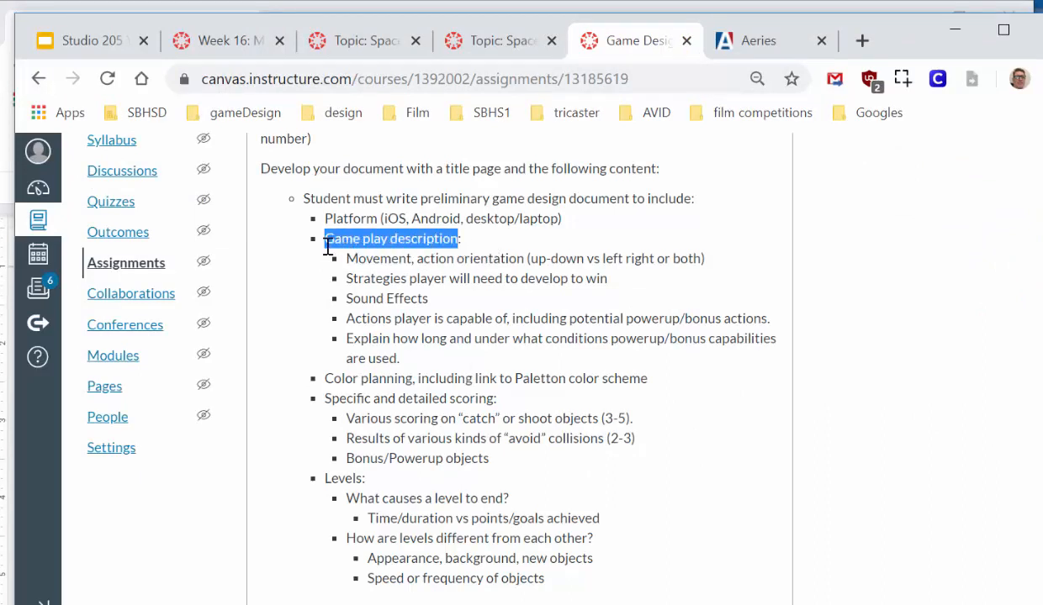
pyautogui.click(236, 7)
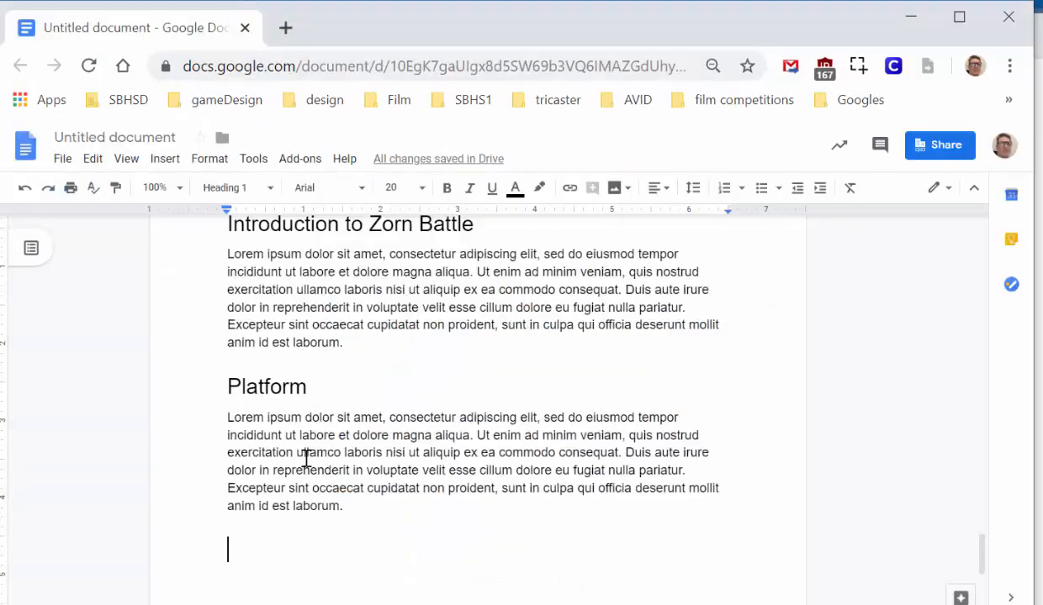
pyautogui.hotkey('ctrl', 'v')
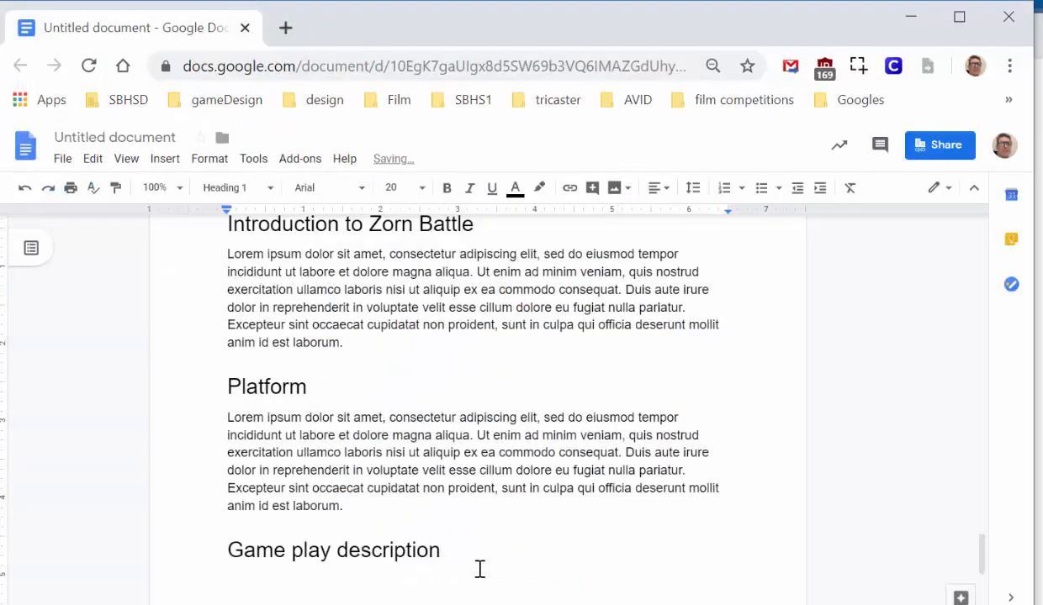
# Step: Convert the "Game play description" heading to title case with the Change Case add-on
pyautogui.moveTo(443, 552); pyautogui.dragTo(203, 547)
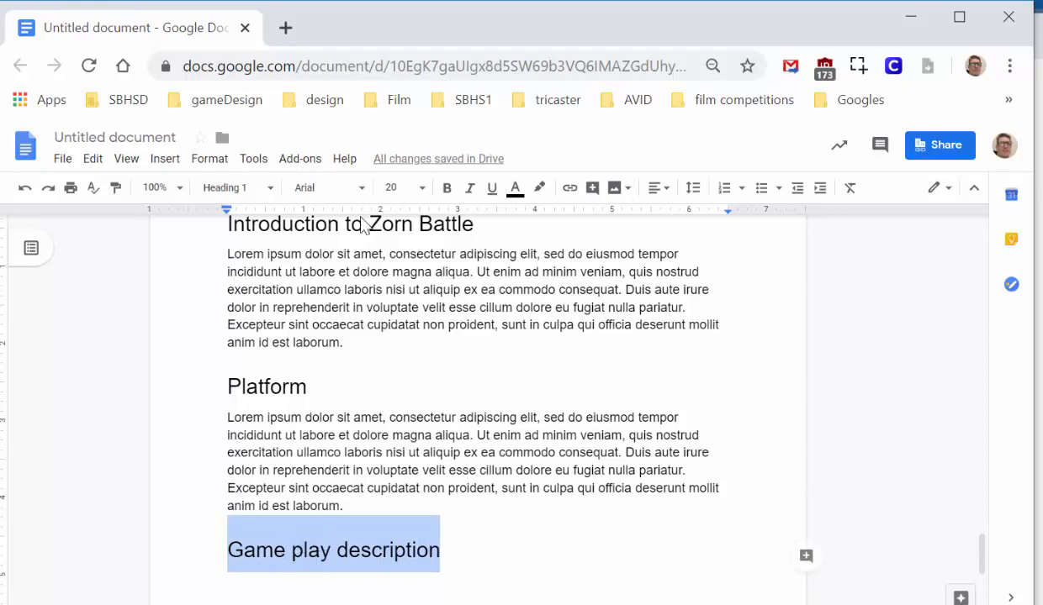
pyautogui.scroll(-4, 368, 275)
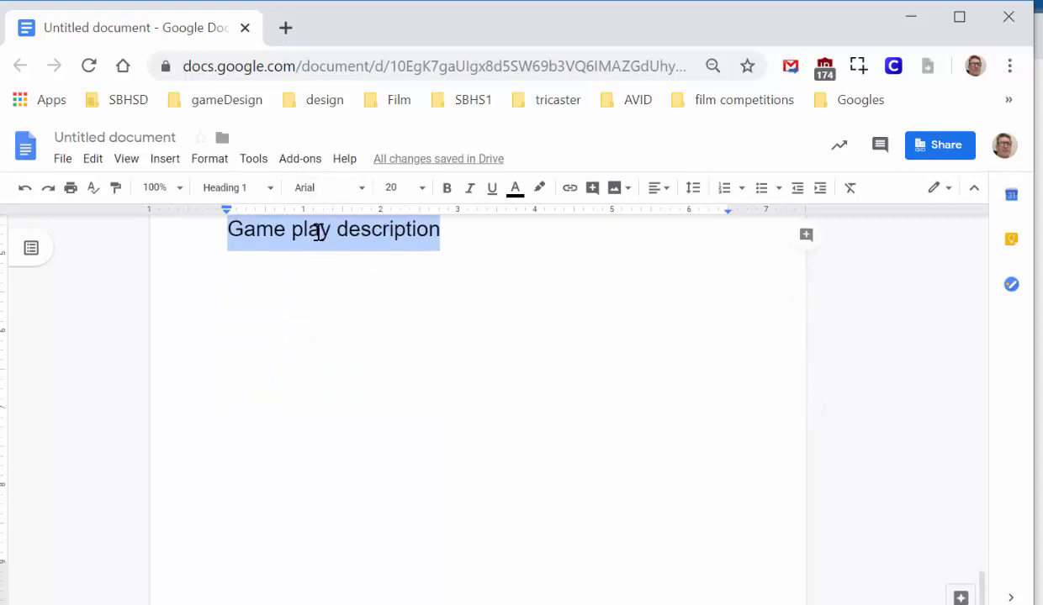
pyautogui.scroll(1, 318, 232)
pyautogui.click(301, 160)
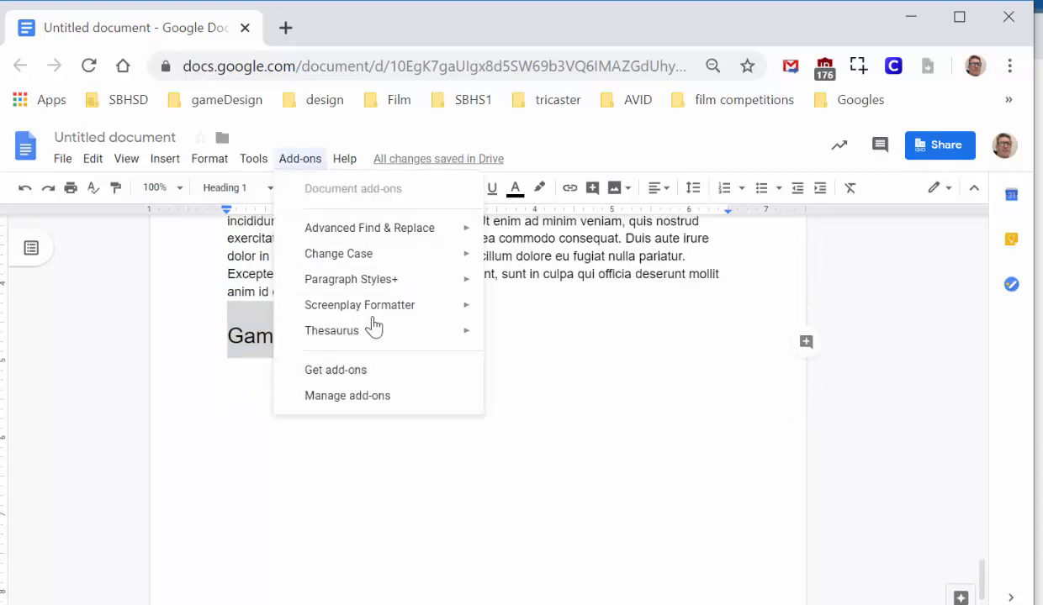
pyautogui.moveTo(401, 259)
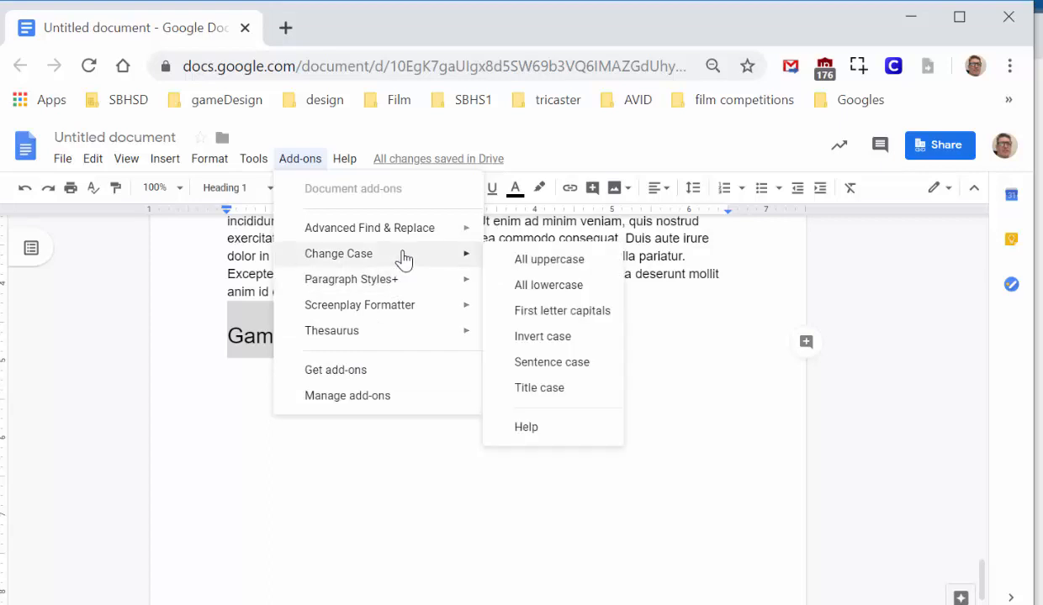
pyautogui.click(547, 391)
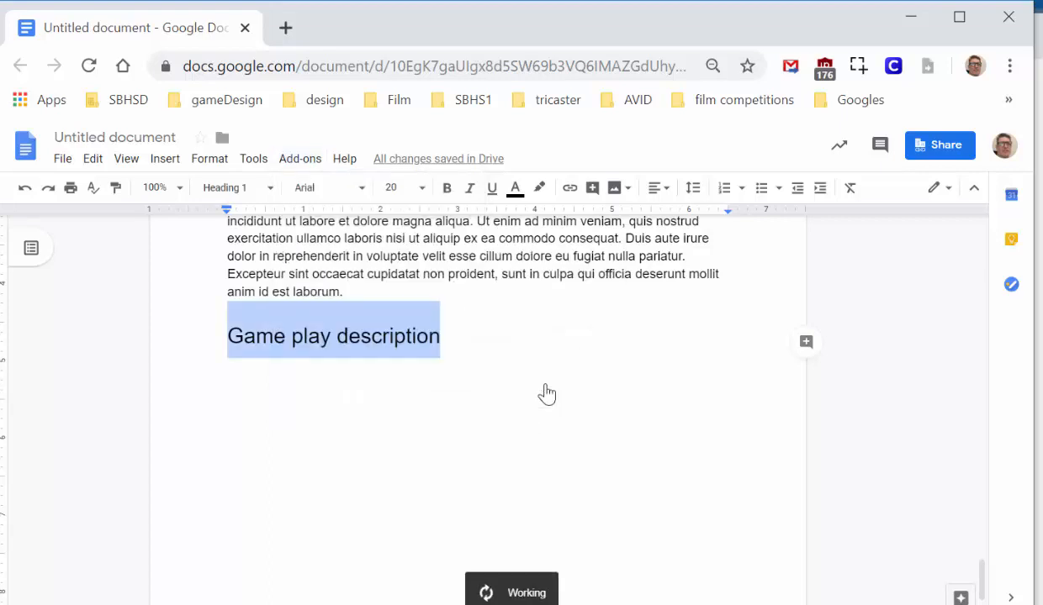
# Step: Paste the Lorem ipsum placeholder paragraph as Normal text below the "Game Play Description" heading
pyautogui.click(461, 336)
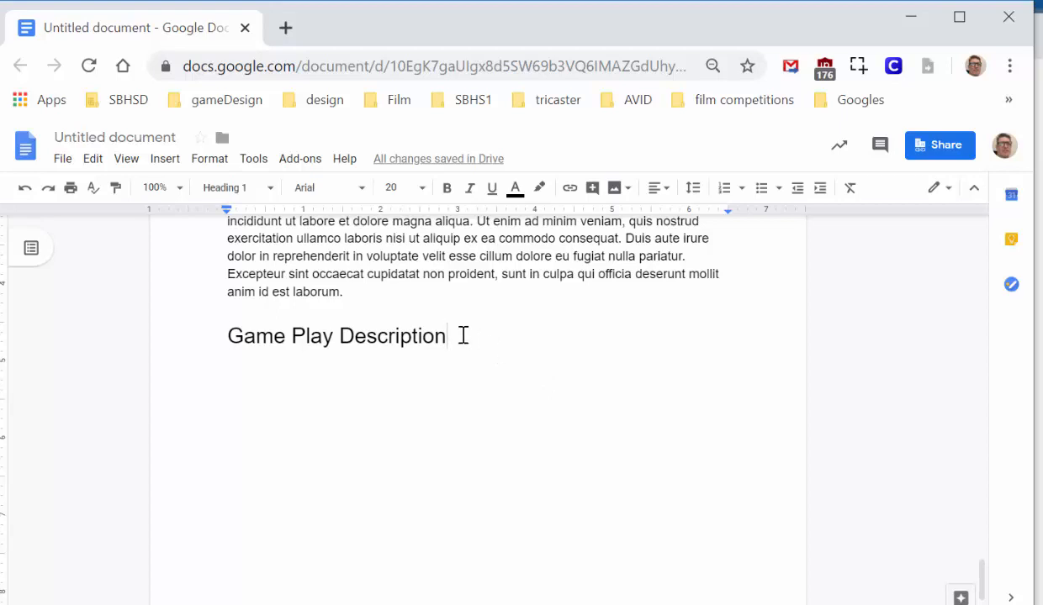
pyautogui.press('Return')
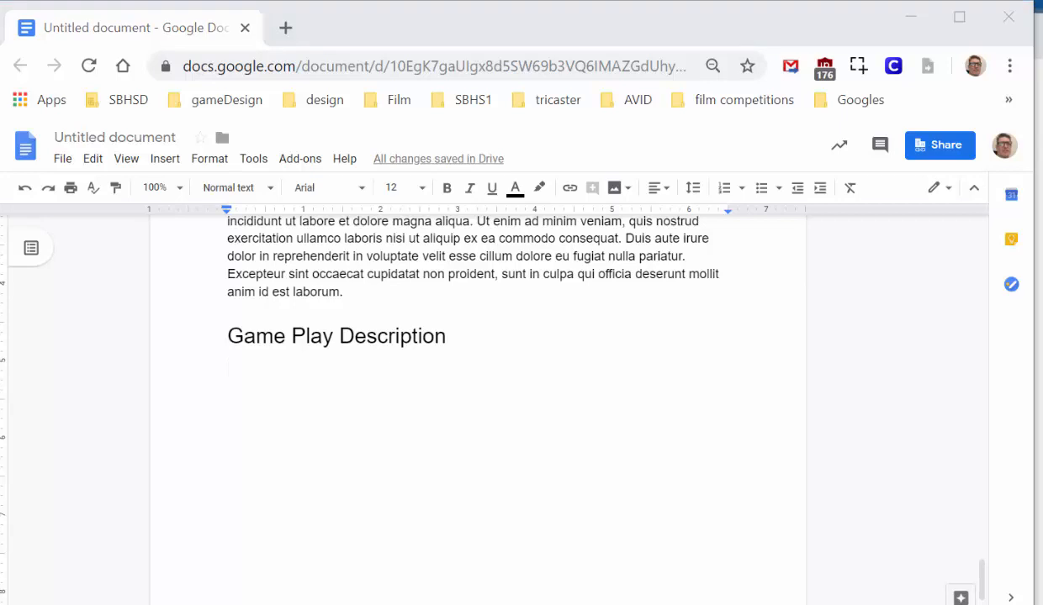
pyautogui.click(311, 380)
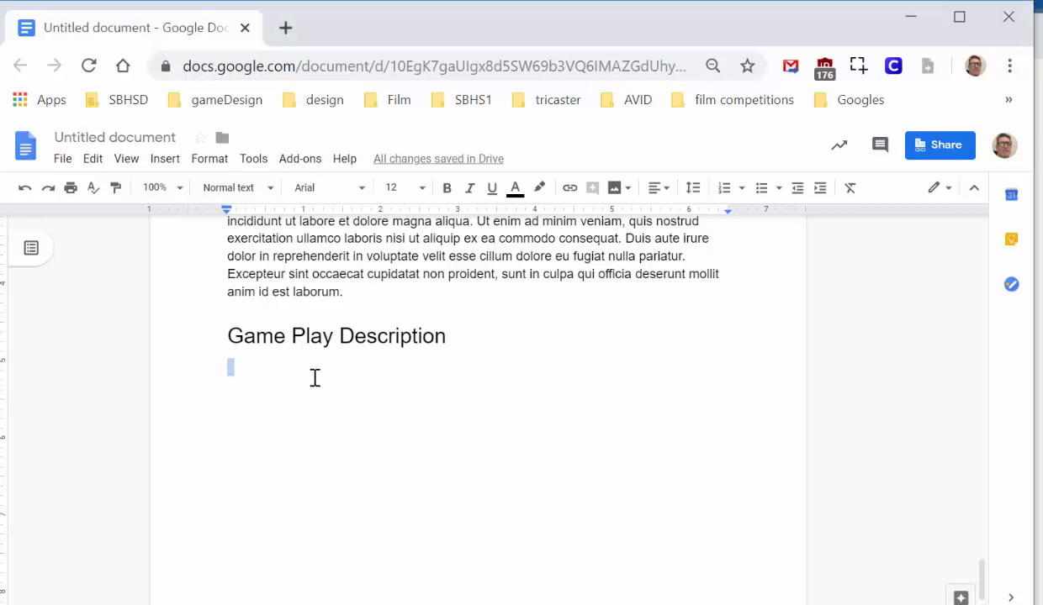
pyautogui.hotkey('ctrl', 'v')
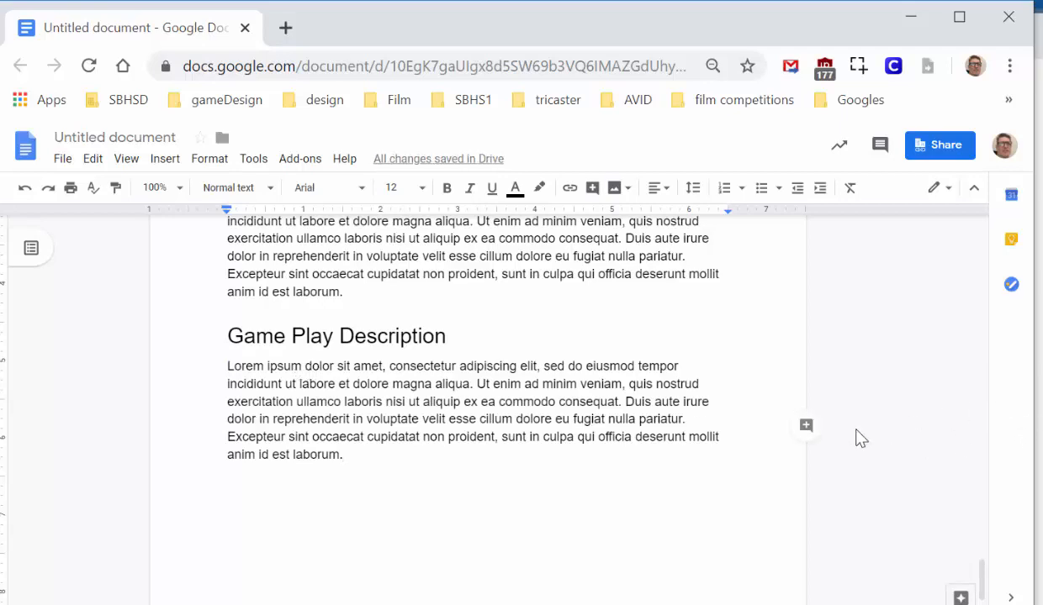
# Step: Update the table of contents to include the Platform and Game Play Description headings
pyautogui.scroll(5, 858, 437)
pyautogui.scroll(12, 858, 437)
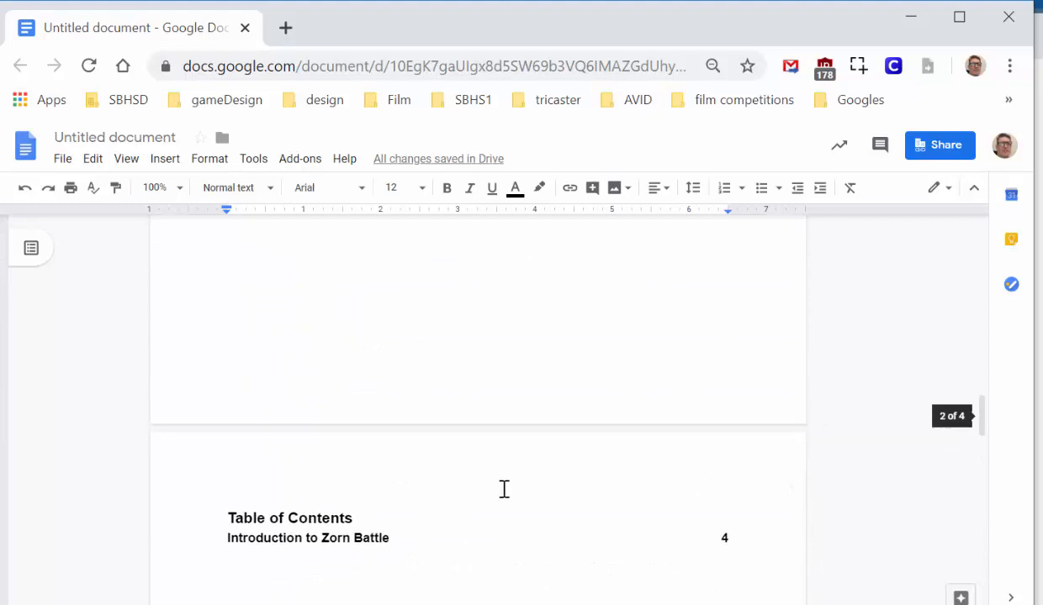
pyautogui.scroll(-3, 342, 355)
pyautogui.click(342, 356)
pyautogui.click(263, 329)
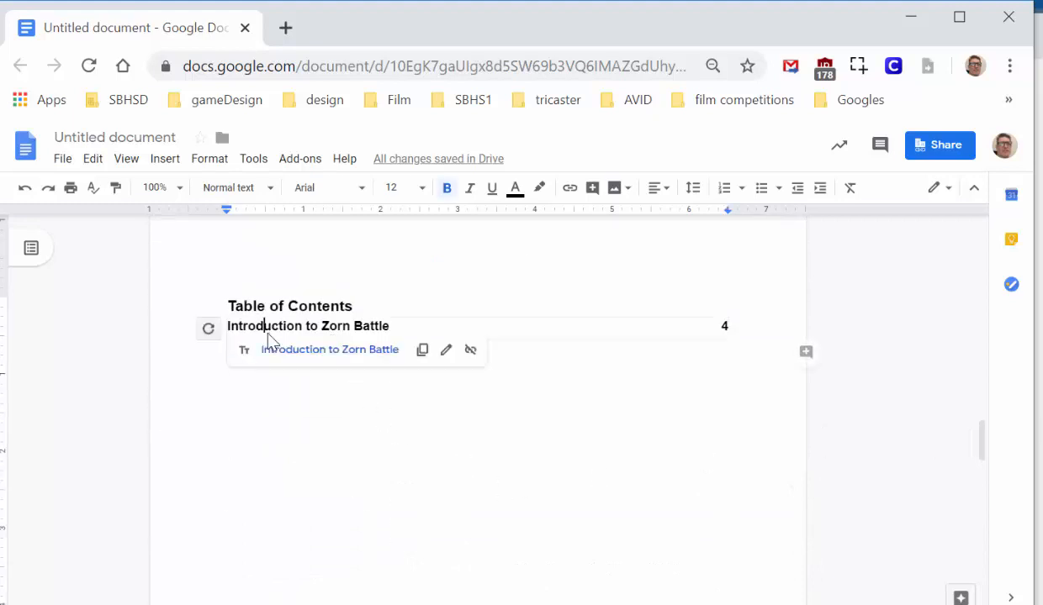
pyautogui.click(208, 329)
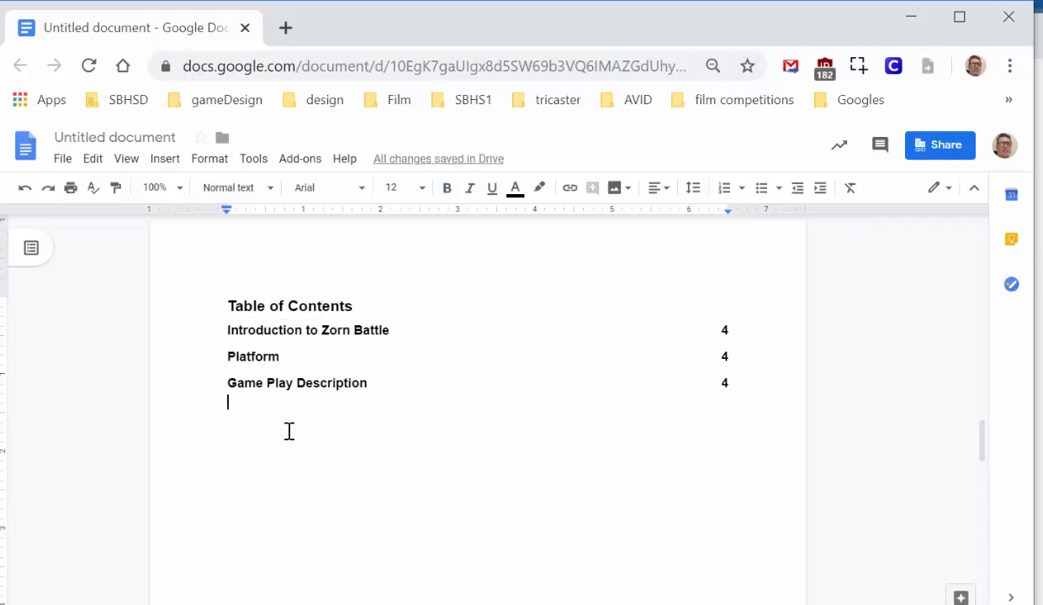
# Step: Add the Heading 2 "Player Movement" between the "Game Play Description" heading and its paragraph
pyautogui.scroll(-10, 288, 431)
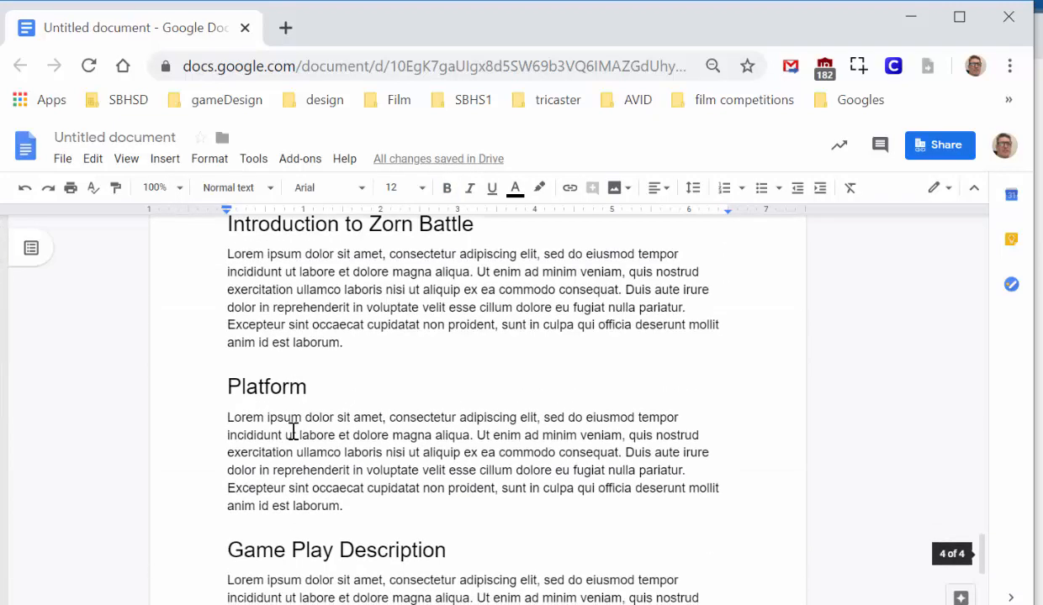
pyautogui.scroll(-1, 292, 431)
pyautogui.click(484, 441)
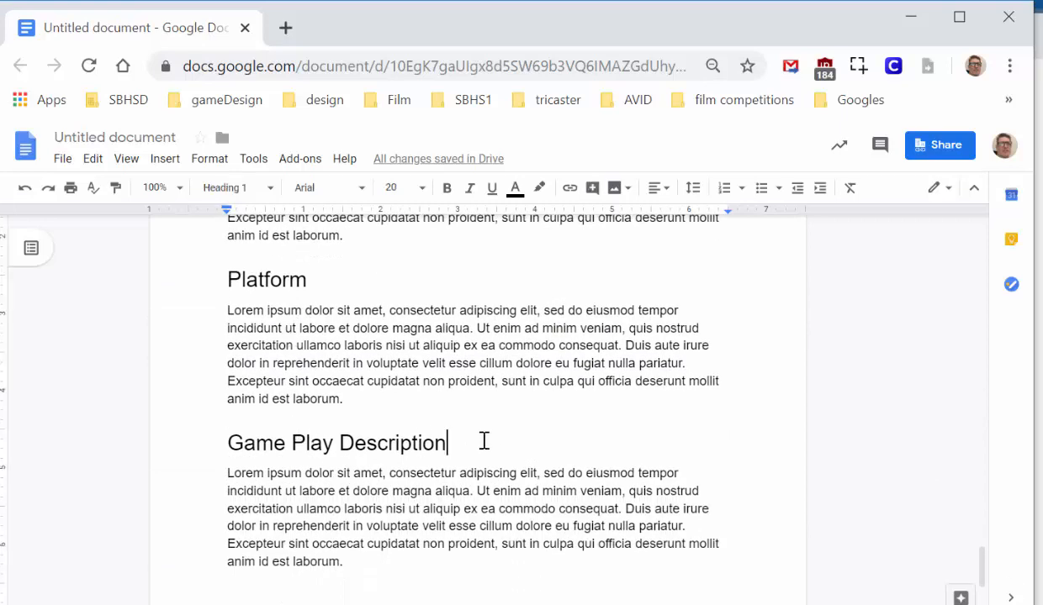
pyautogui.press('Return')
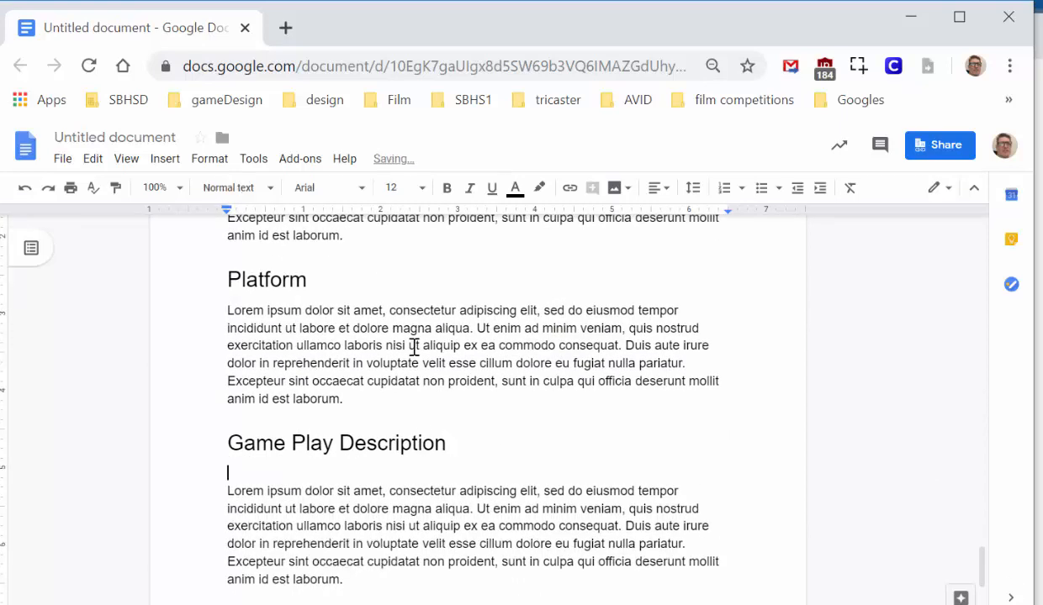
pyautogui.click(268, 190)
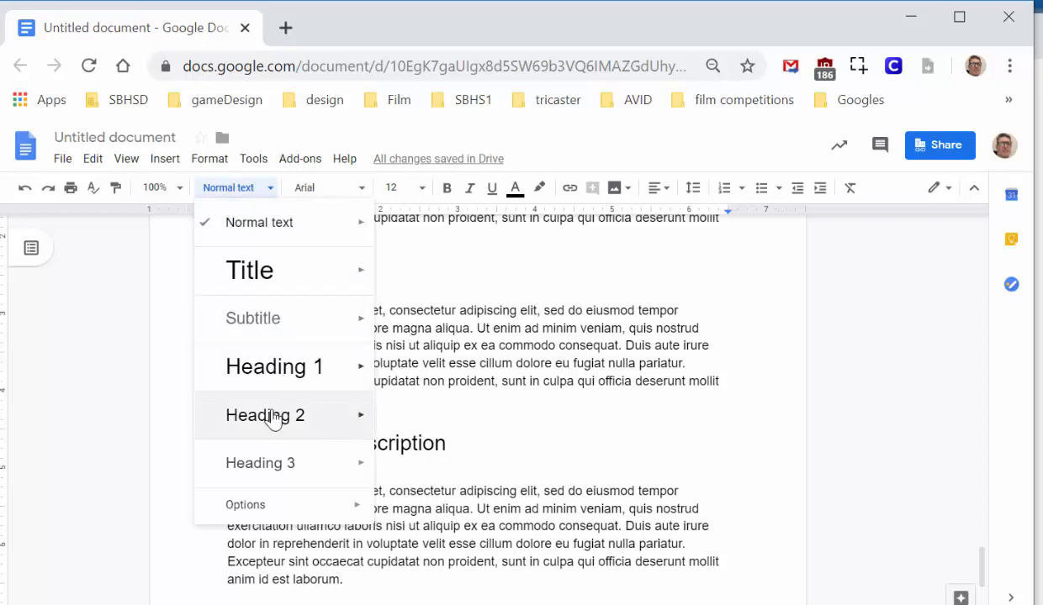
pyautogui.click(273, 417)
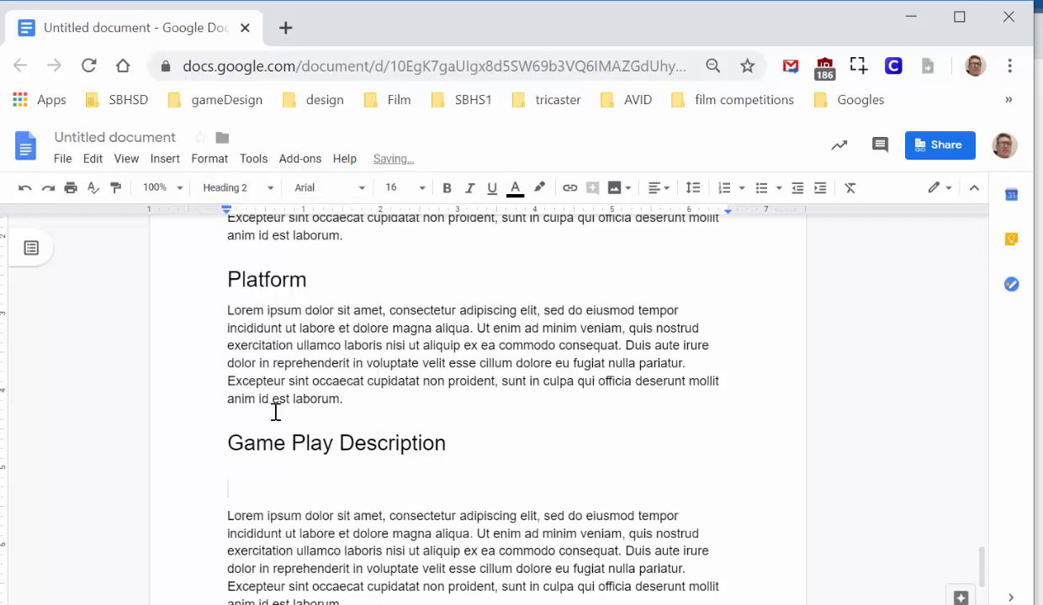
pyautogui.write('Playher')
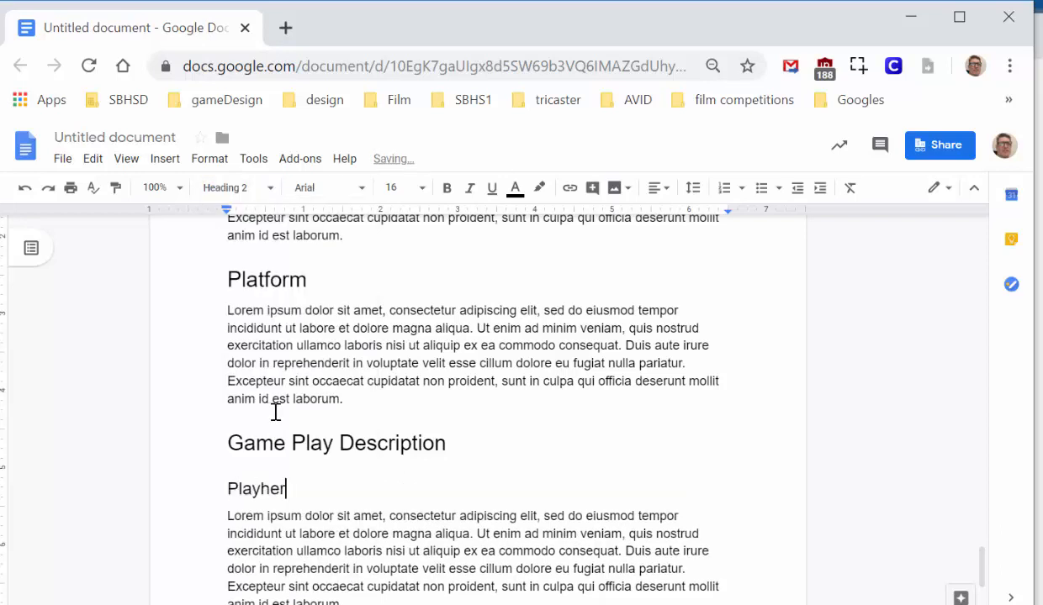
pyautogui.press('BackSpace')
pyautogui.press('BackSpace')
pyautogui.press('BackSpace')
pyautogui.write('er mov')
pyautogui.press('BackSpace')
pyautogui.press('BackSpace')
pyautogui.press('BackSpace')
pyautogui.write('MOve')
pyautogui.press('BackSpace')
pyautogui.press('BackSpace')
pyautogui.press('BackSpace')
pyautogui.write('ov')
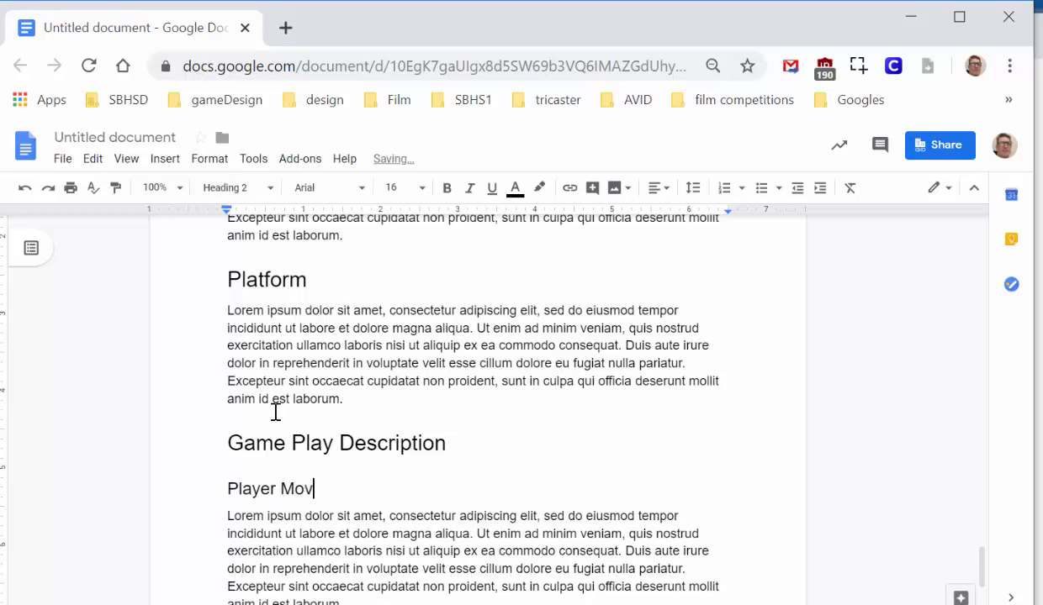
pyautogui.write('ement')
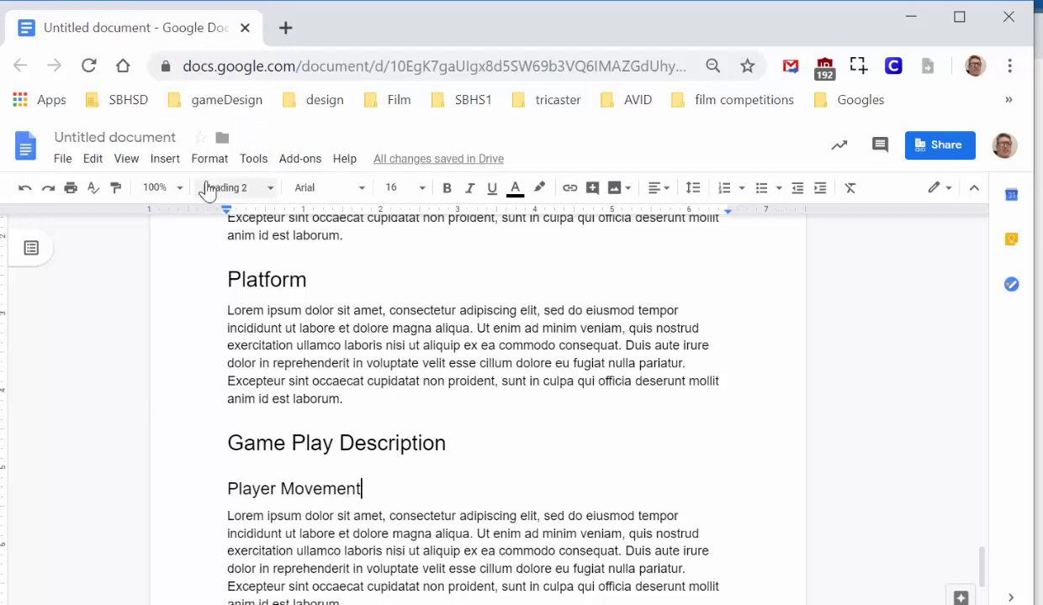
# Step: Update the table of contents to include the Player Movement subheading
pyautogui.scroll(10, 366, 323)
pyautogui.scroll(14, 365, 323)
pyautogui.scroll(-4, 366, 324)
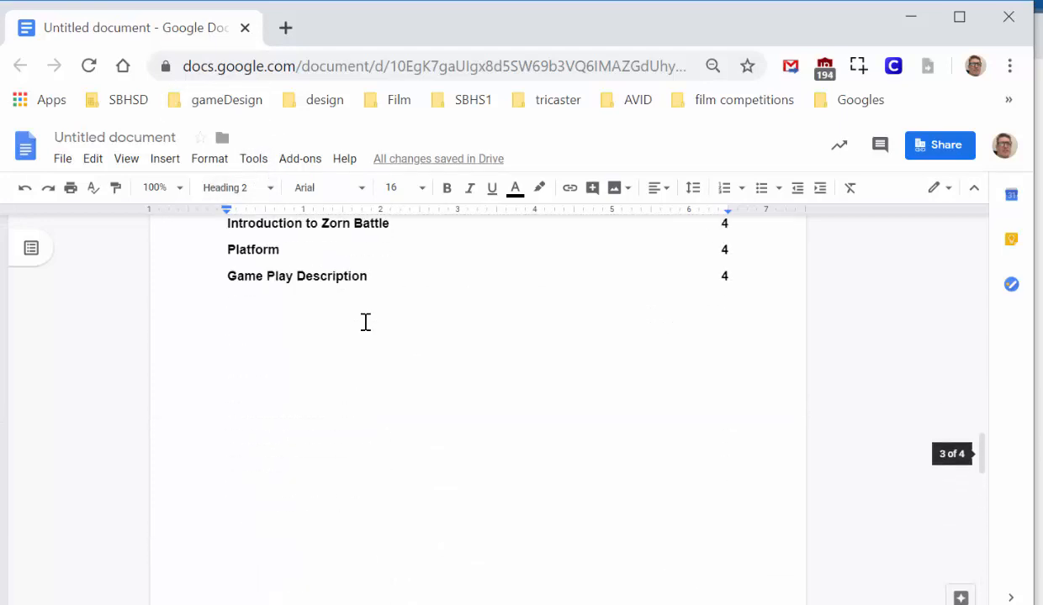
pyautogui.scroll(1, 366, 324)
pyautogui.click(330, 324)
pyautogui.scroll(1, 286, 337)
pyautogui.click(207, 438)
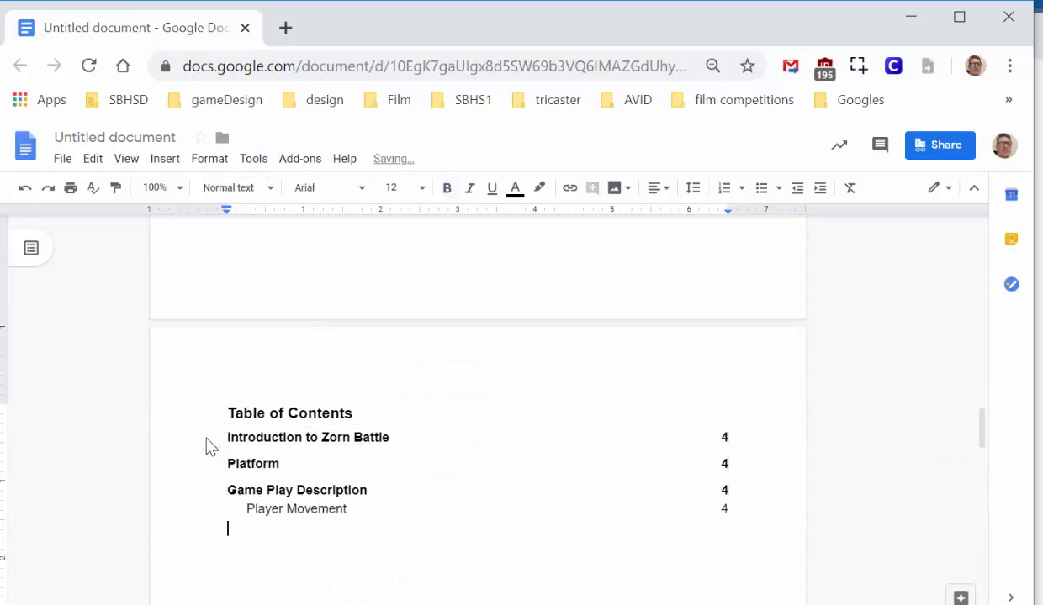
# Step: Add the Heading 2 "Enemy Movement" on a new line below the Player Movement paragraph
pyautogui.scroll(-15, 291, 477)
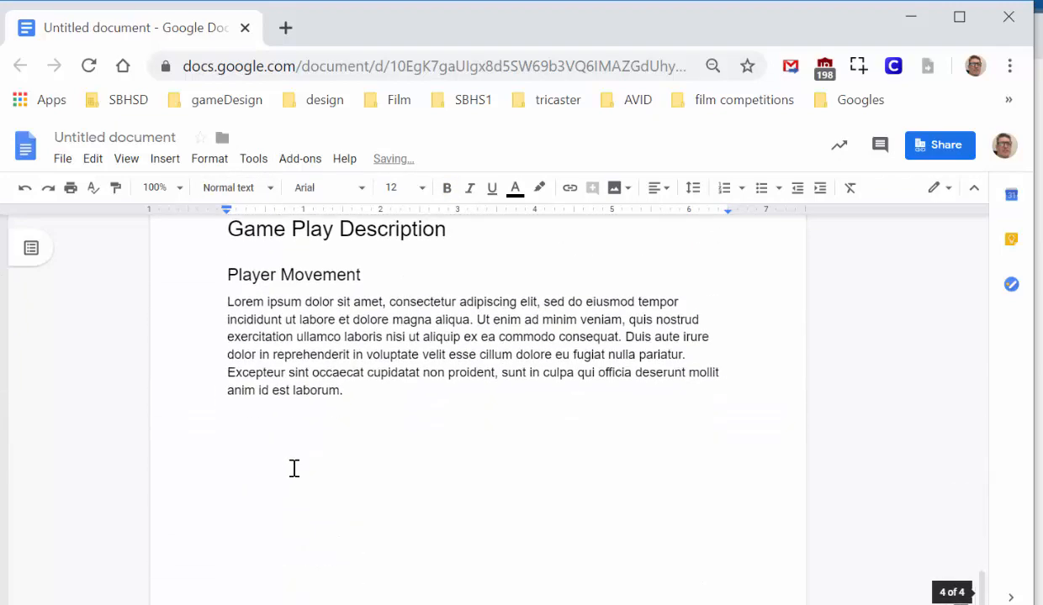
pyautogui.click(358, 393)
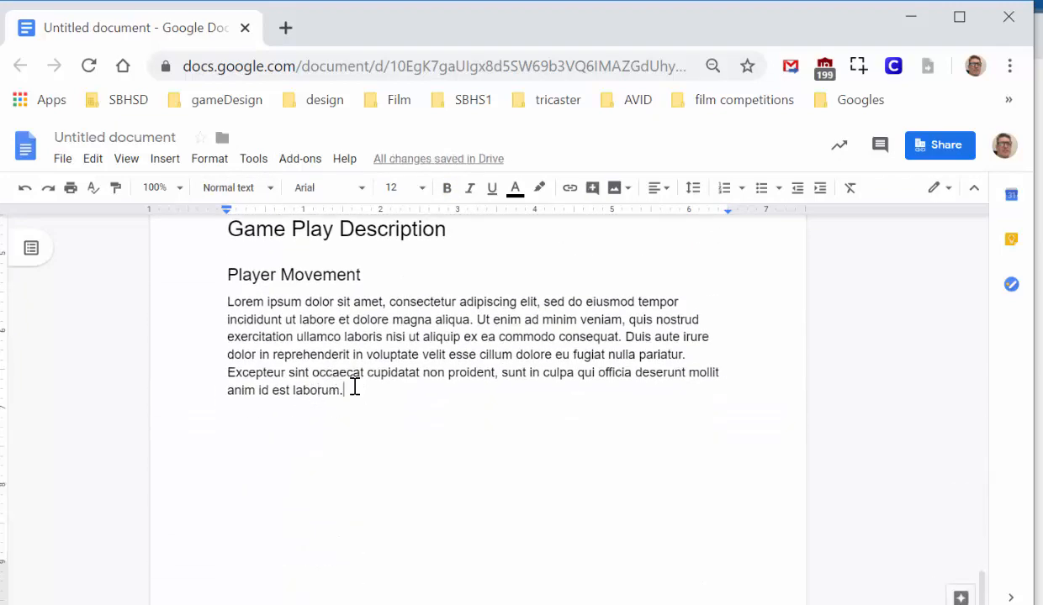
pyautogui.press('Return')
pyautogui.click(261, 190)
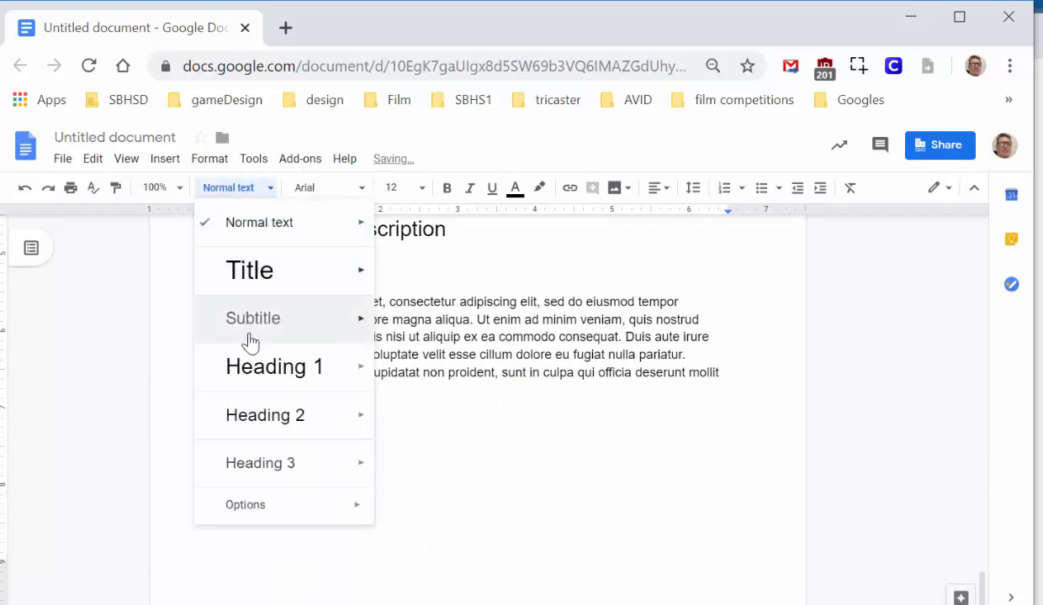
pyautogui.click(261, 416)
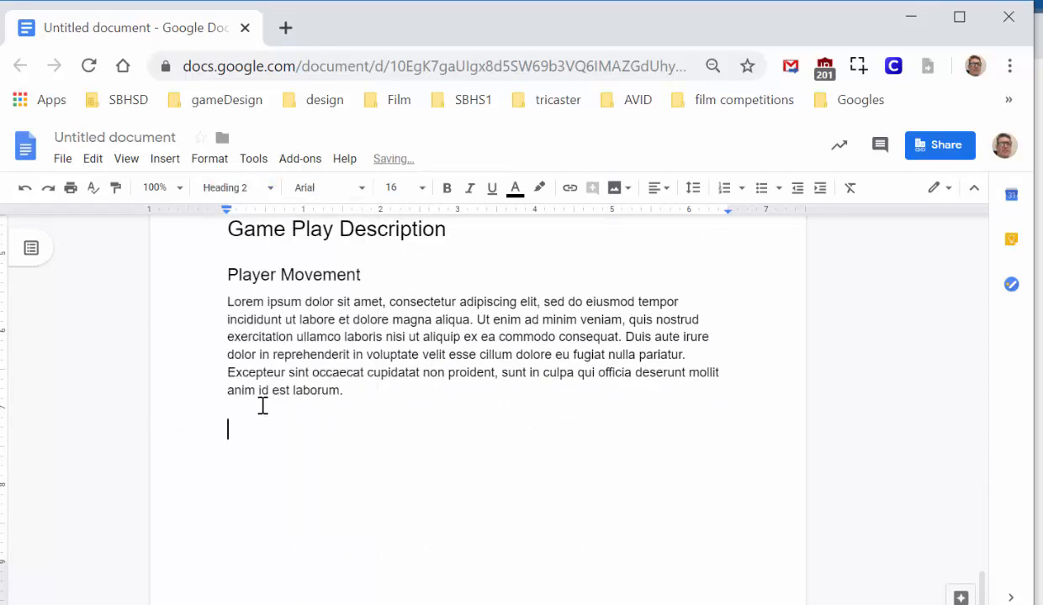
pyautogui.write('Enemyh Movemen')
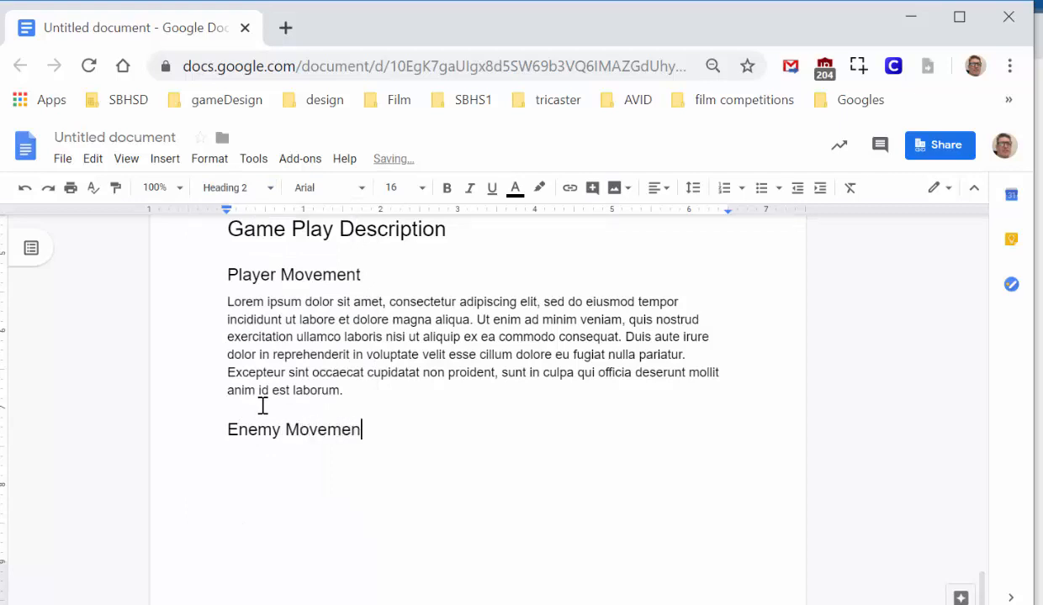
pyautogui.write('t')
# Step: Paste the Lorem ipsum placeholder paragraph as Normal text below the "Enemy Movement" subheading
pyautogui.press('Return')
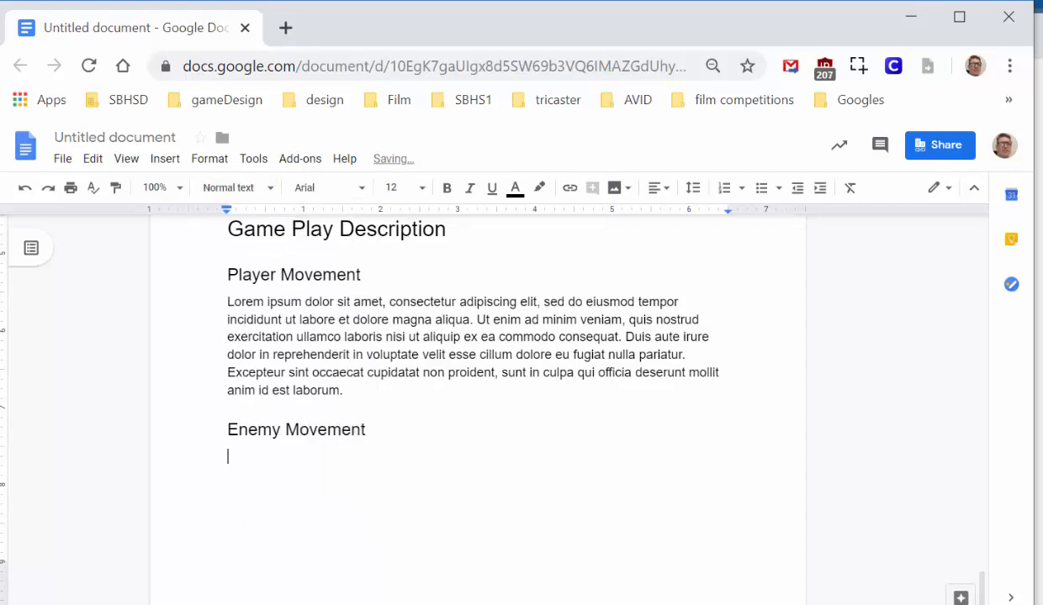
pyautogui.click(286, 475)
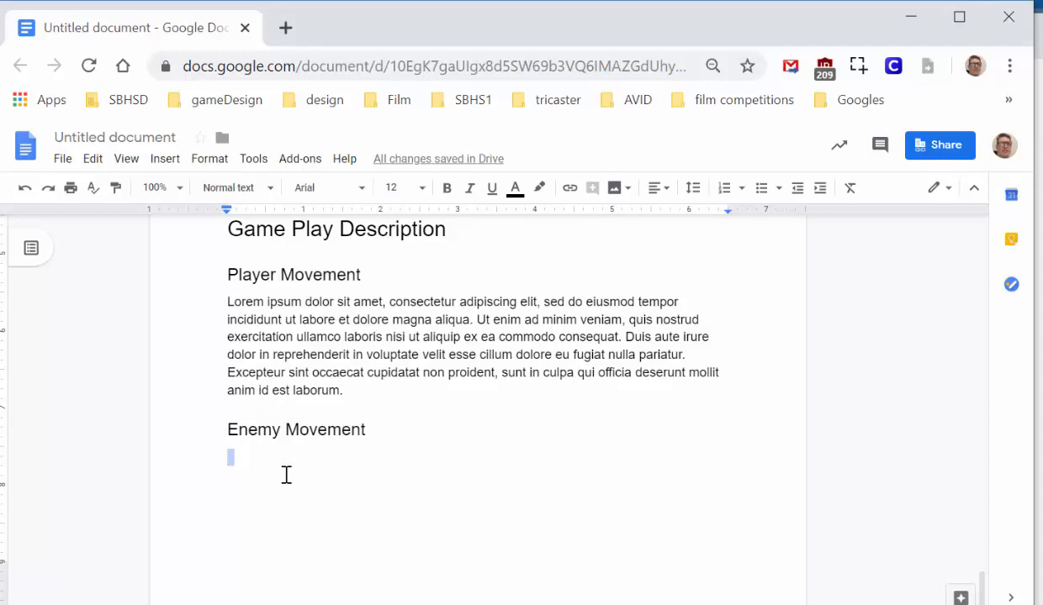
pyautogui.write('Lorem ipsum dolor sit amet, consectetur adipiscing elit, sed do eiusmod tempor incididunt ut labore et dolore magna aliqua. Ut enim ad minim veniam, quis nostrud exercitation ullamco laboris nisi ut aliquip ex ea commodo consequat. Duis aute irure dolor in reprehenderit in voluptate velit esse cillum dolore eu fugiat nulla pariatur. Excepteur sint occaecat cupidatat non proident, sunt in culpa qui officia deserunt mollit anim id est laborum.')
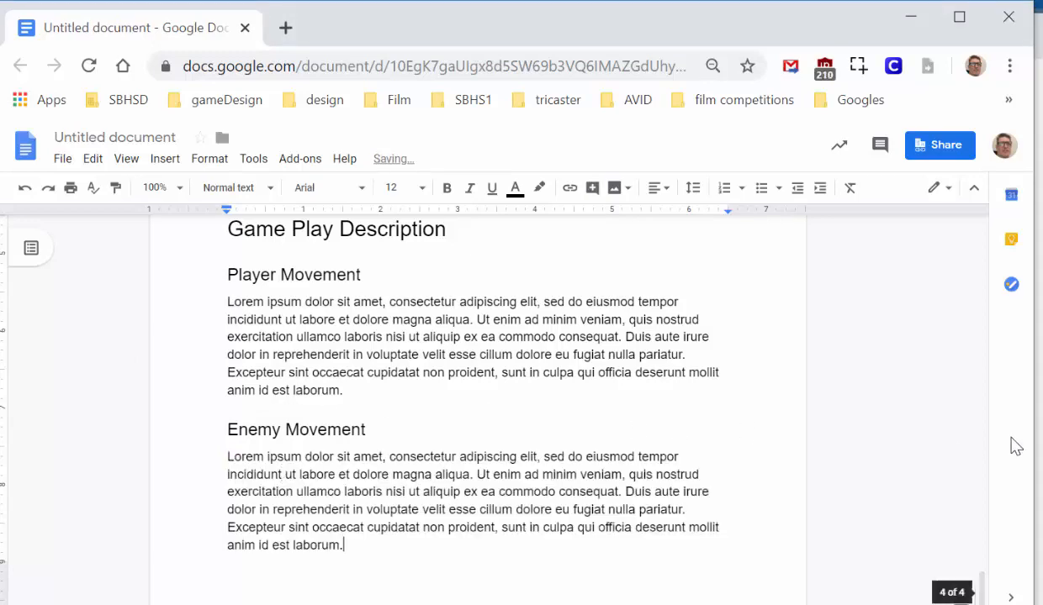
# Step: Update the table of contents to include the Enemy Movement subheading
pyautogui.scroll(15, 823, 436)
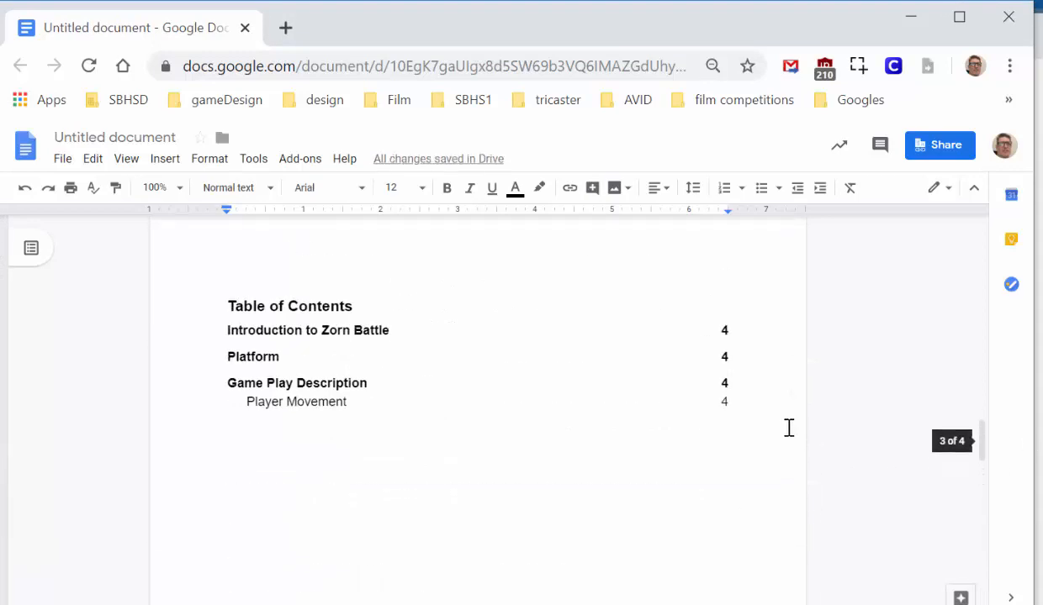
pyautogui.click(292, 383)
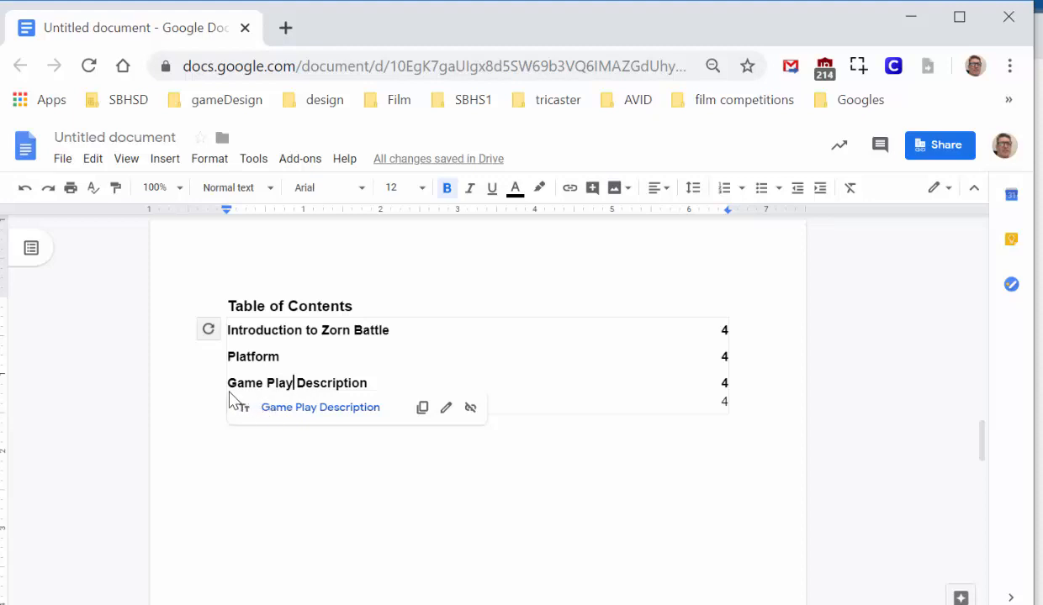
pyautogui.click(208, 330)
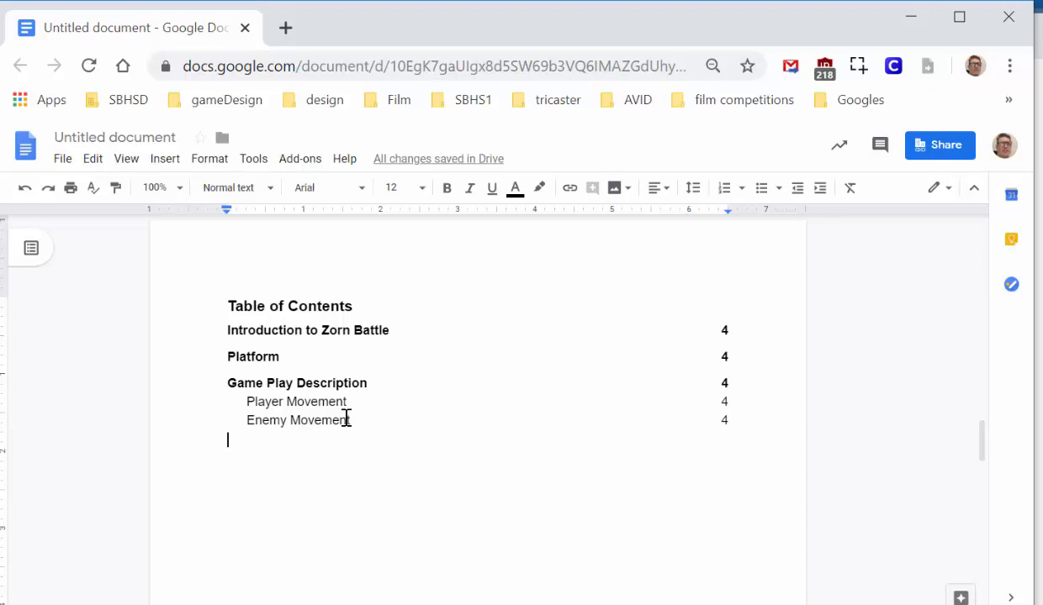
# Step: Insert a page break after the Enemy Movement paragraph
pyautogui.scroll(-15, 347, 420)
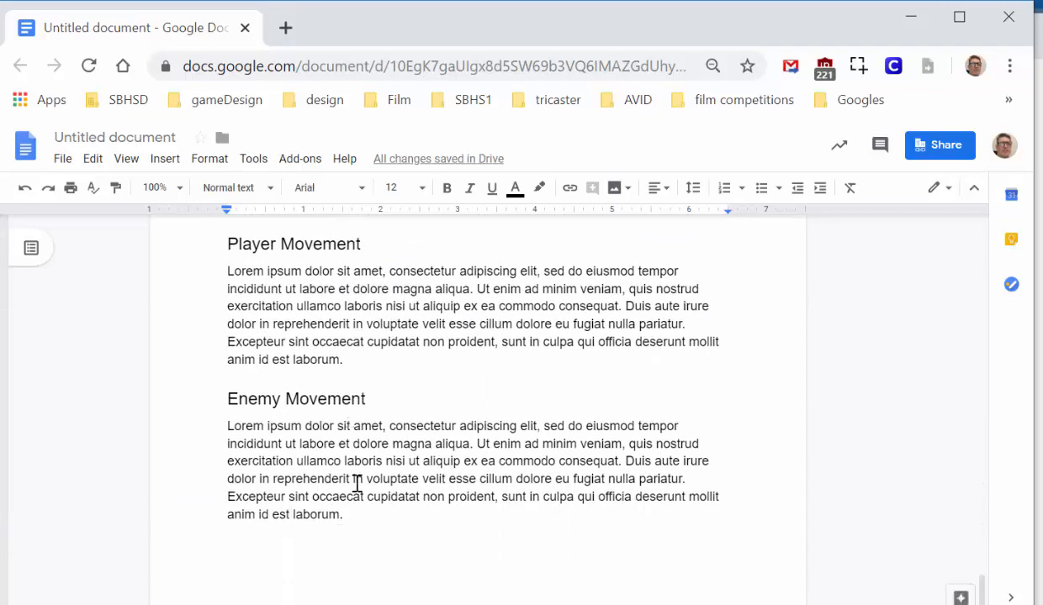
pyautogui.click(366, 515)
pyautogui.write('\\')
pyautogui.hotkey('ctrl', 'Return')
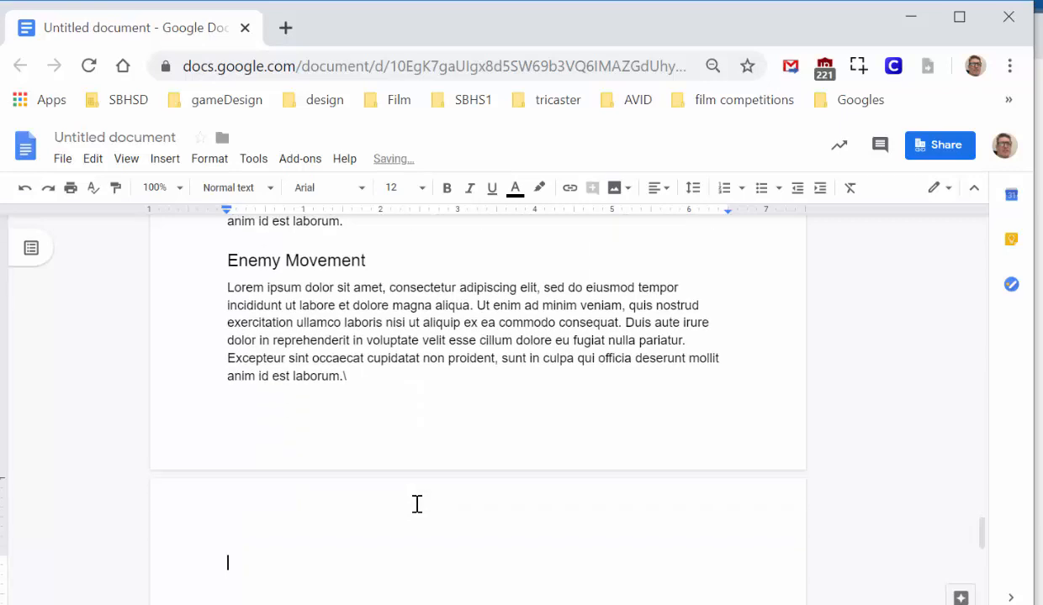
# Step: Add the Heading 2 "Sound Effects" on the new page, with the Lorem ipsum placeholder paragraph as Normal text below it
pyautogui.click(309, 188)
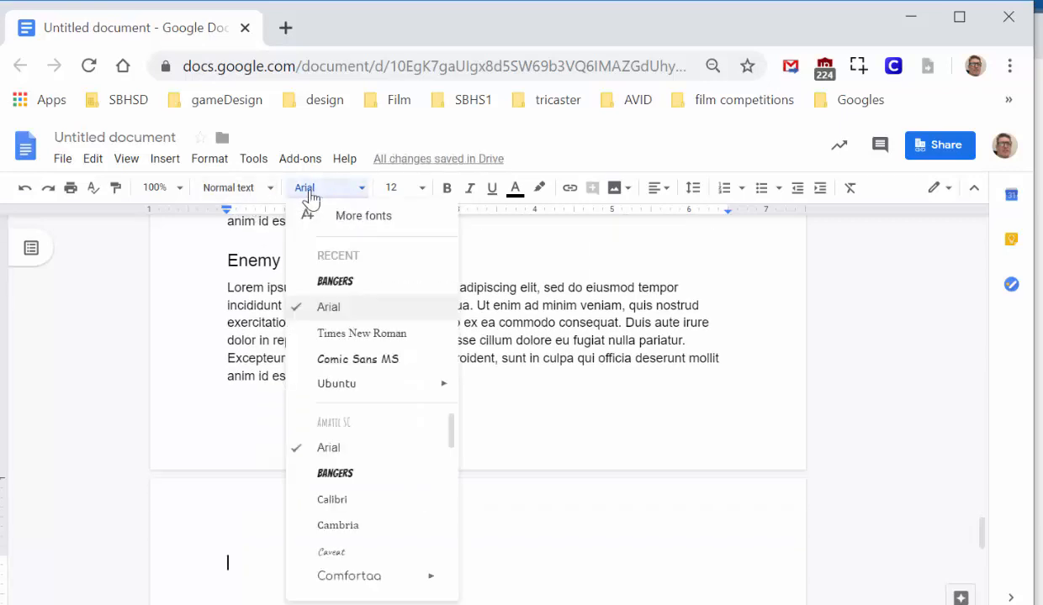
pyautogui.click(245, 188)
pyautogui.click(264, 414)
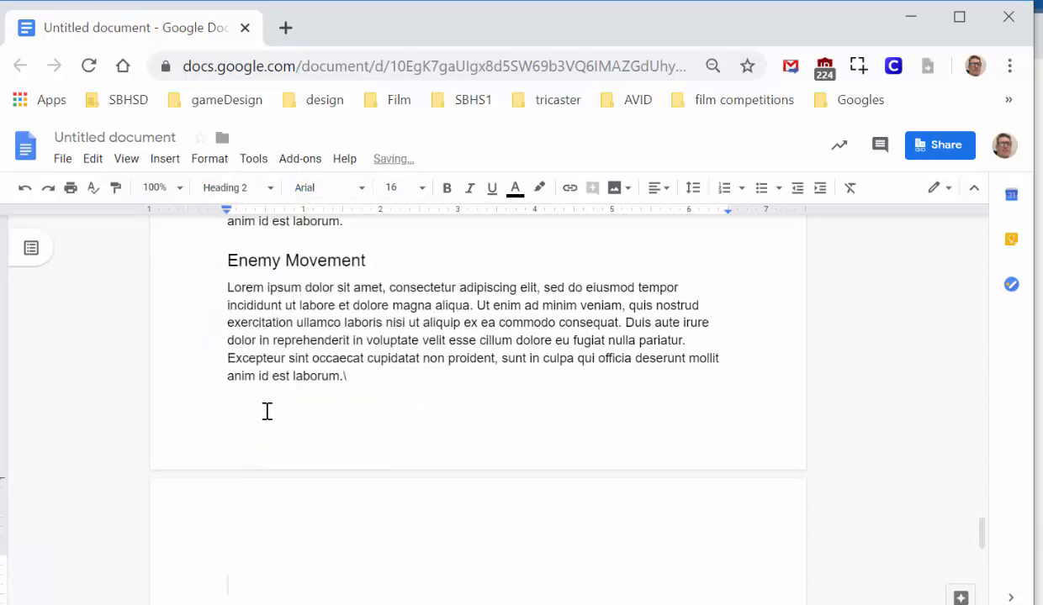
pyautogui.write('Sound Effects')
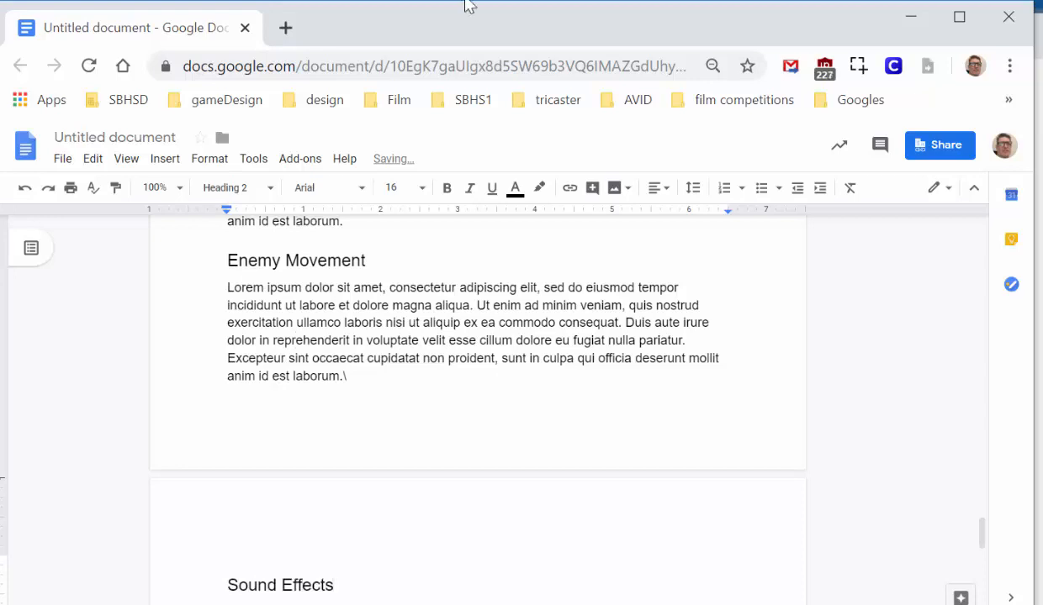
pyautogui.press('Return')
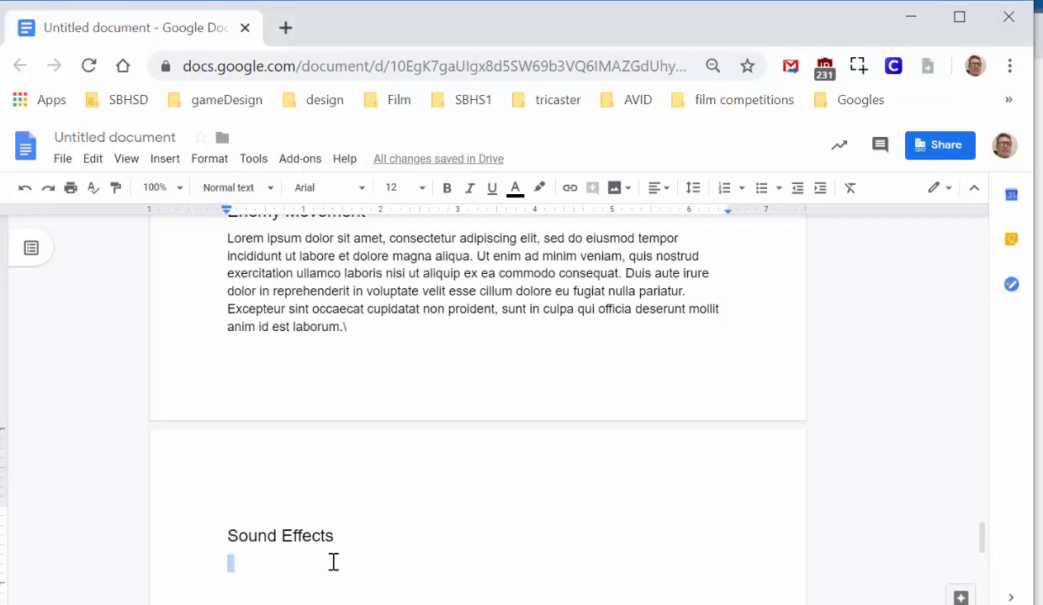
pyautogui.write('Lorem ipsum dolor sit amet, consectetur adipiscing elit, sed do eiusmod tempor incididunt ut labore et dolore magna aliqua. Ut enim ad minim veniam, quis nostrud exercitation ullamco laboris nisi ut aliquip ex ea commodo consequat. Duis aute irure dolor in reprehenderit in voluptate velit esse cillum dolore eu fugiat nulla pariatur. Excepteur sint occaecat cupidatat non proident, sunt in culpa qui officia deserunt mollit anim id est laborum.')
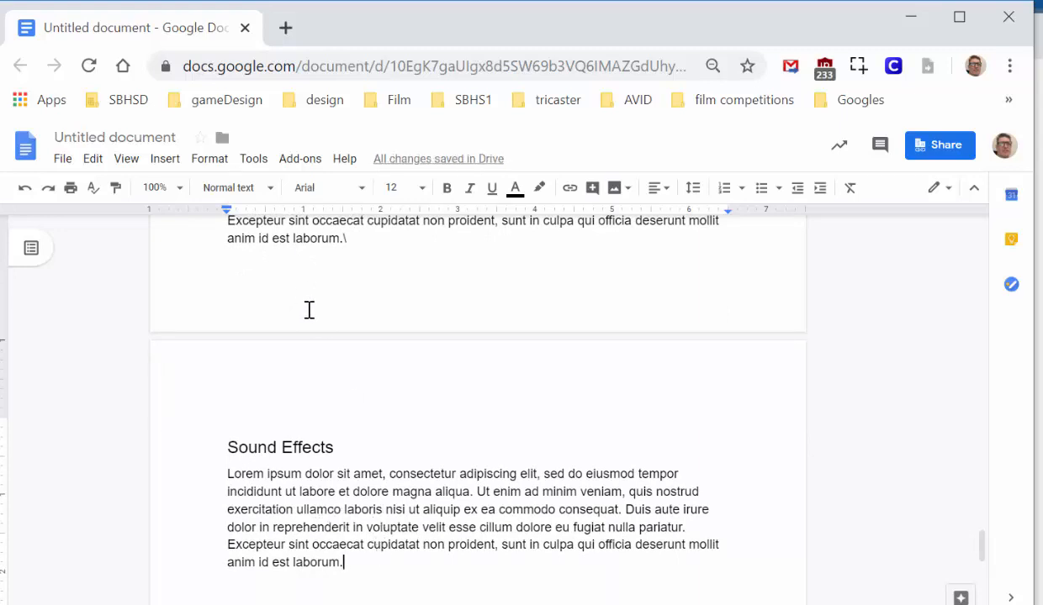
# Step: Update the table of contents to include the Sound Effects subheading
pyautogui.scroll(10, 428, 508)
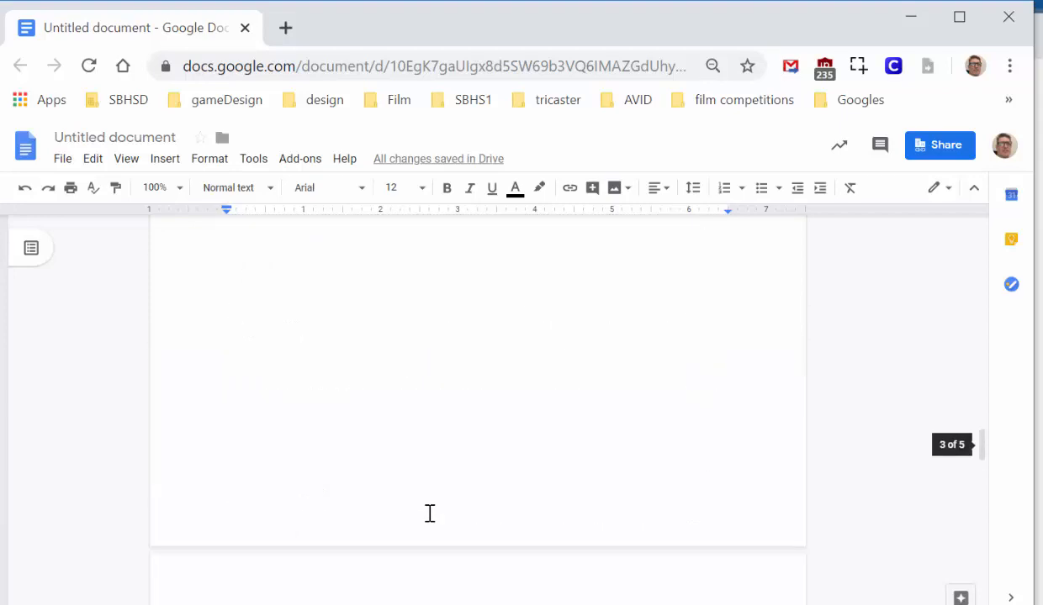
pyautogui.click(319, 519)
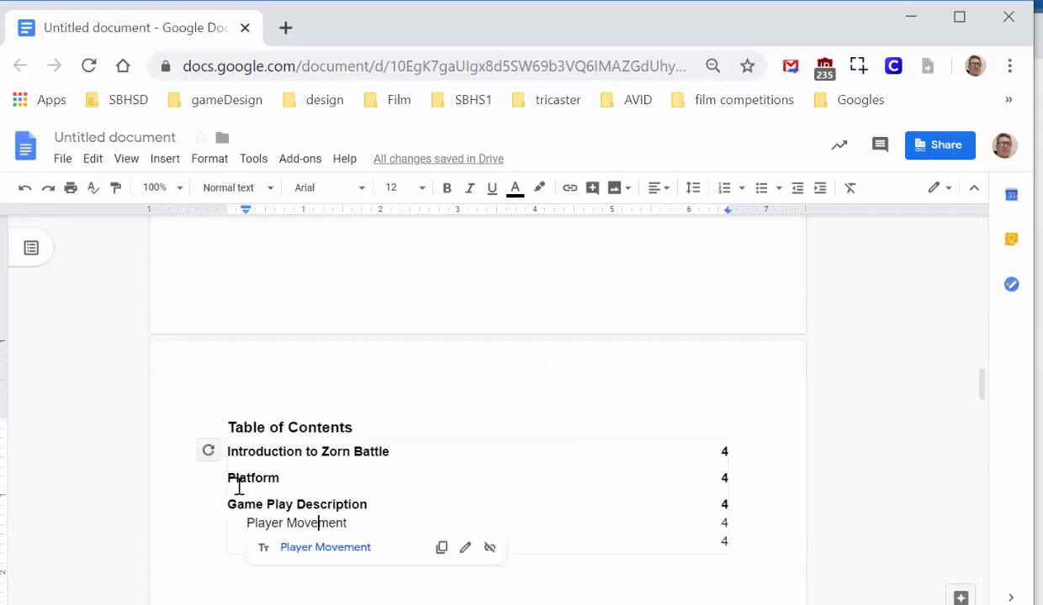
pyautogui.click(208, 452)
# Step: Check which paragraph styles the Platform, Game Play Description and Player Movement headings and the body text use
pyautogui.scroll(-1, 301, 510)
pyautogui.scroll(-8, 333, 343)
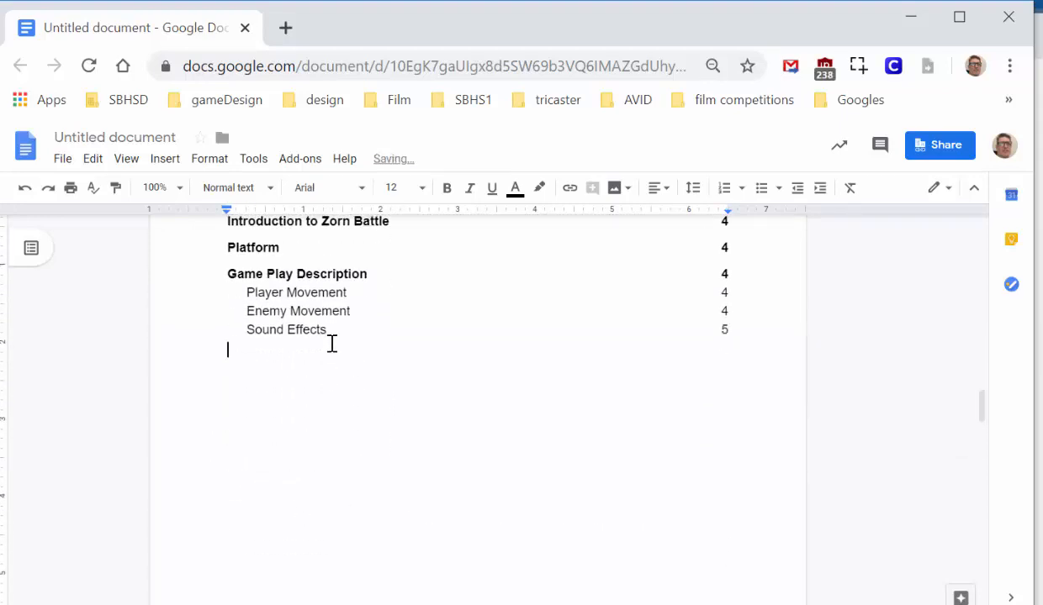
pyautogui.moveTo(307, 295); pyautogui.dragTo(210, 293)
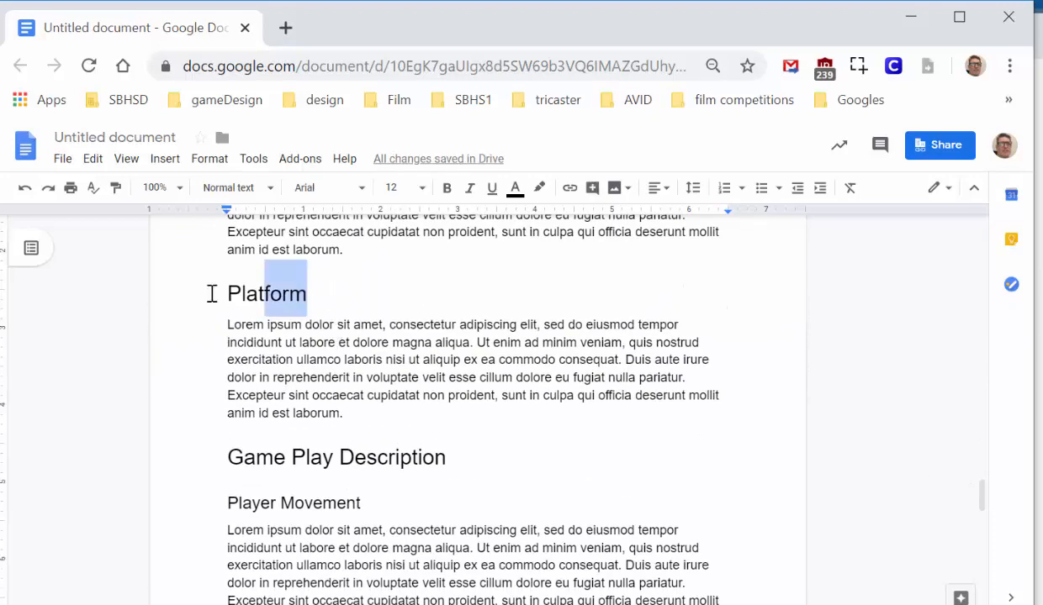
pyautogui.moveTo(448, 454); pyautogui.dragTo(175, 448)
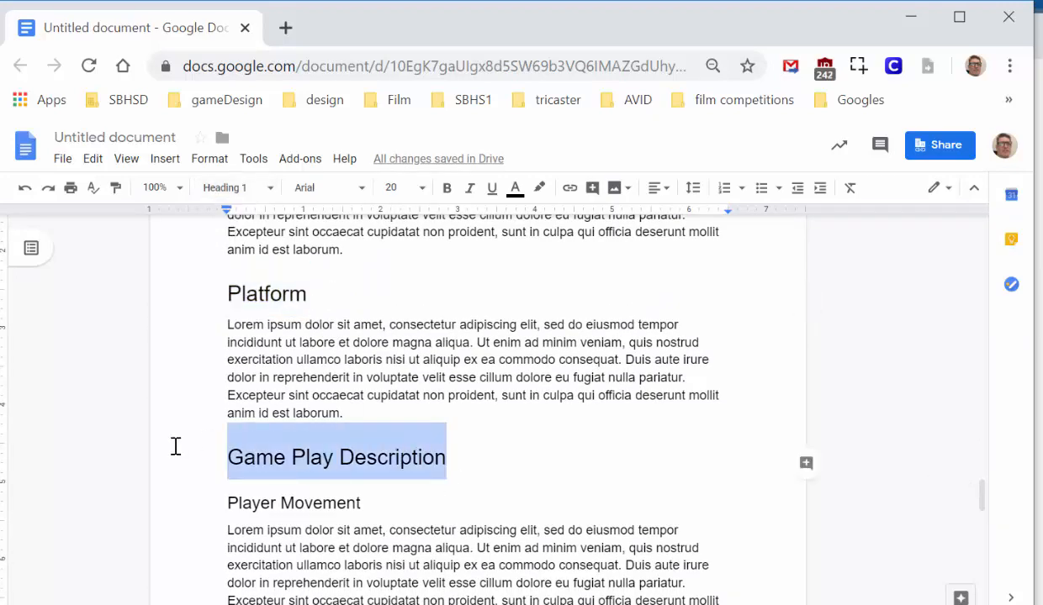
pyautogui.moveTo(399, 502); pyautogui.dragTo(220, 502)
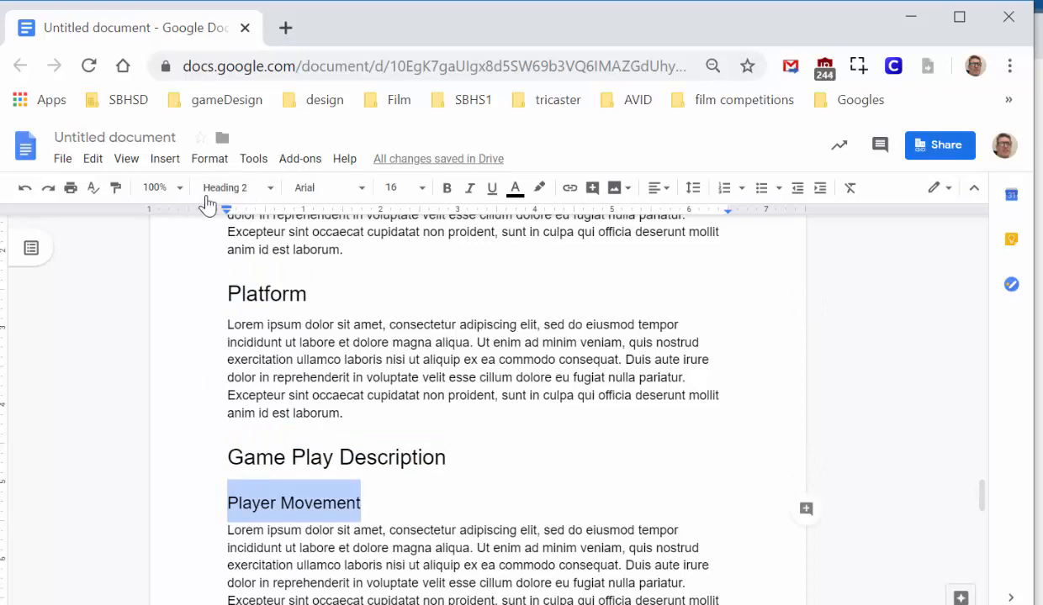
pyautogui.scroll(-2, 357, 486)
pyautogui.scroll(-1, 357, 486)
pyautogui.moveTo(382, 352); pyautogui.dragTo(245, 317)
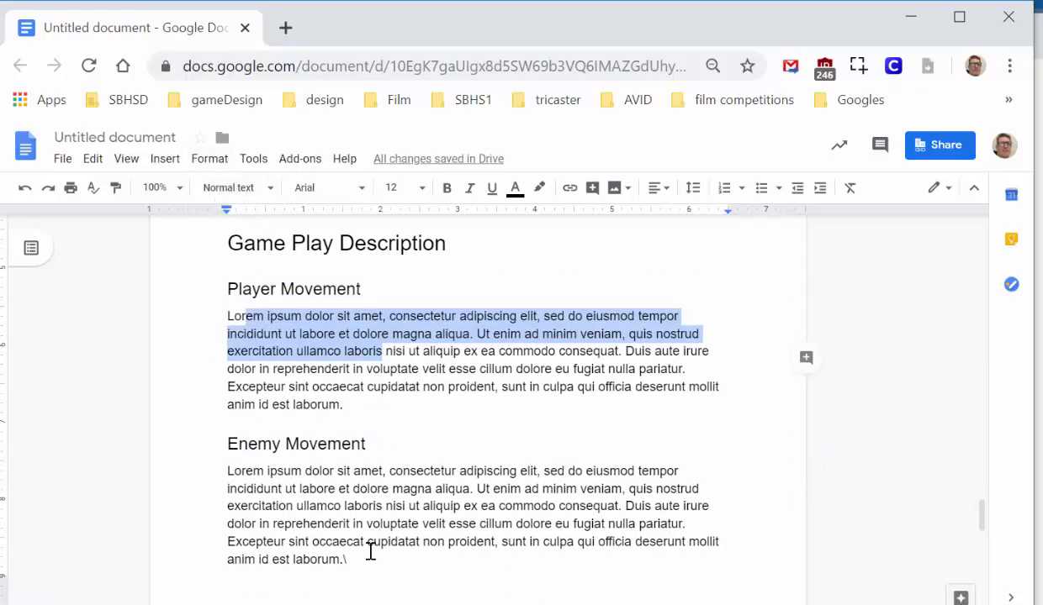
pyautogui.scroll(-2, 368, 553)
pyautogui.scroll(1, 368, 552)
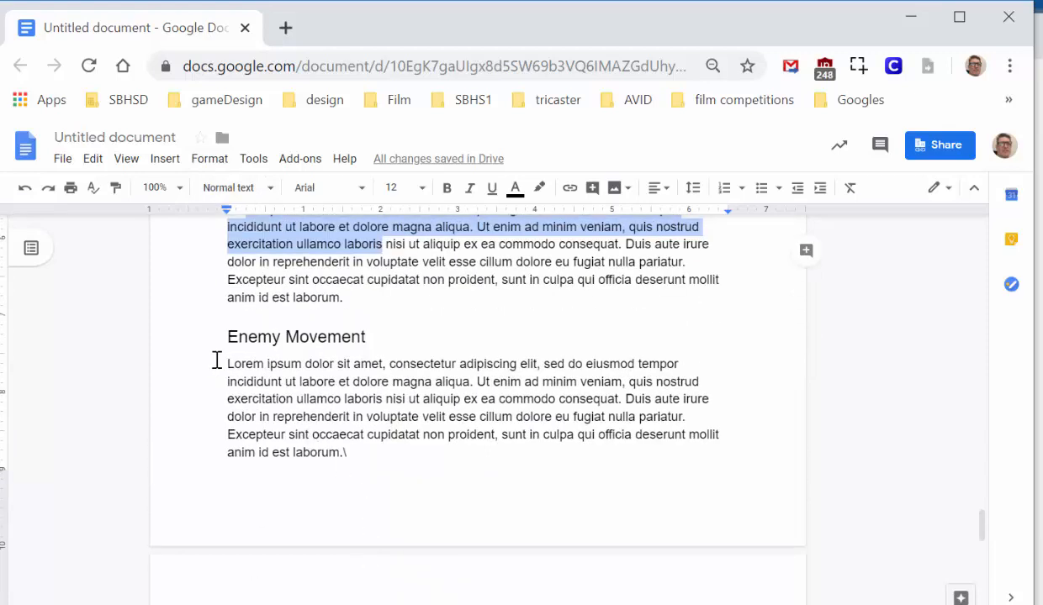
# Step: Delete the stray backslash at the end of the Enemy Movement paragraph
pyautogui.moveTo(217, 360); pyautogui.dragTo(426, 456)
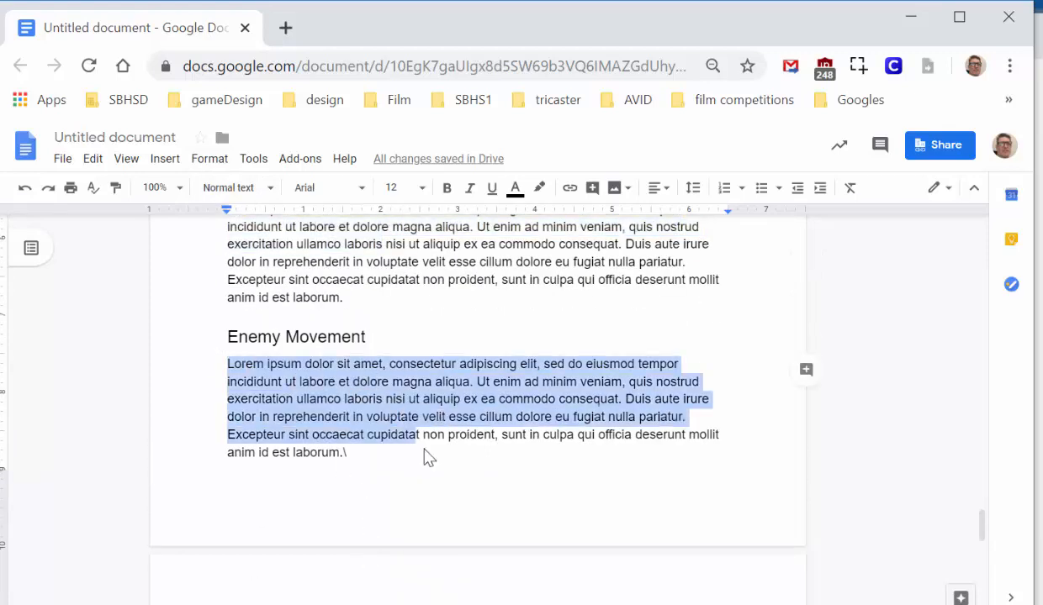
pyautogui.click(363, 456)
pyautogui.press('BackSpace')
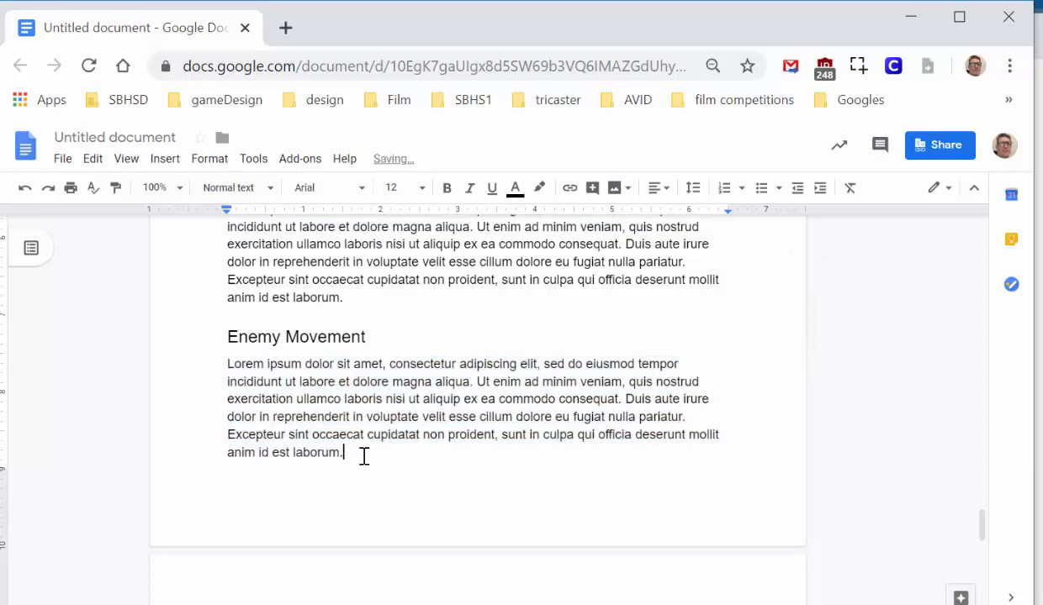
# Step: Set the Enemy Movement paragraph's font to Times New Roman and update the Normal text style to match it
pyautogui.moveTo(364, 456)
pyautogui.mouseDown()
pyautogui.moveTo(225, 356)
pyautogui.moveTo(355, 452)
pyautogui.mouseUp()
pyautogui.click(236, 364)
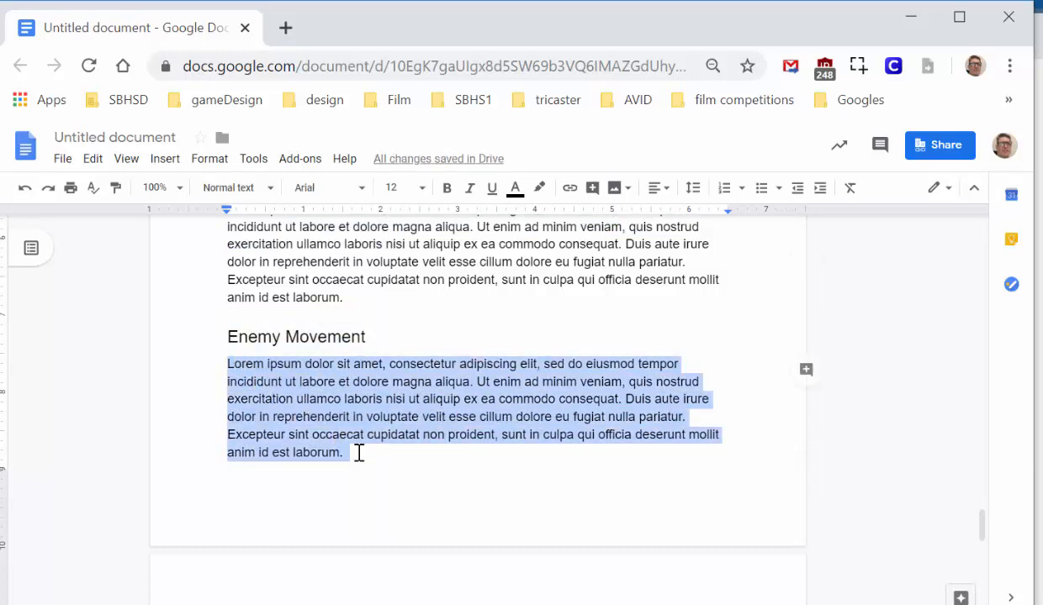
pyautogui.click(315, 197)
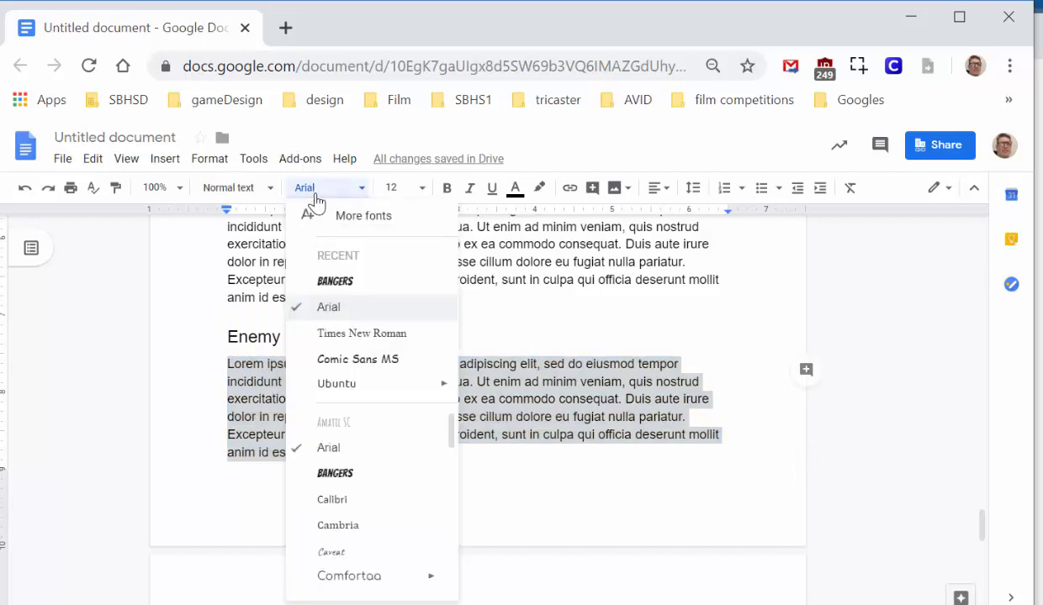
pyautogui.click(363, 332)
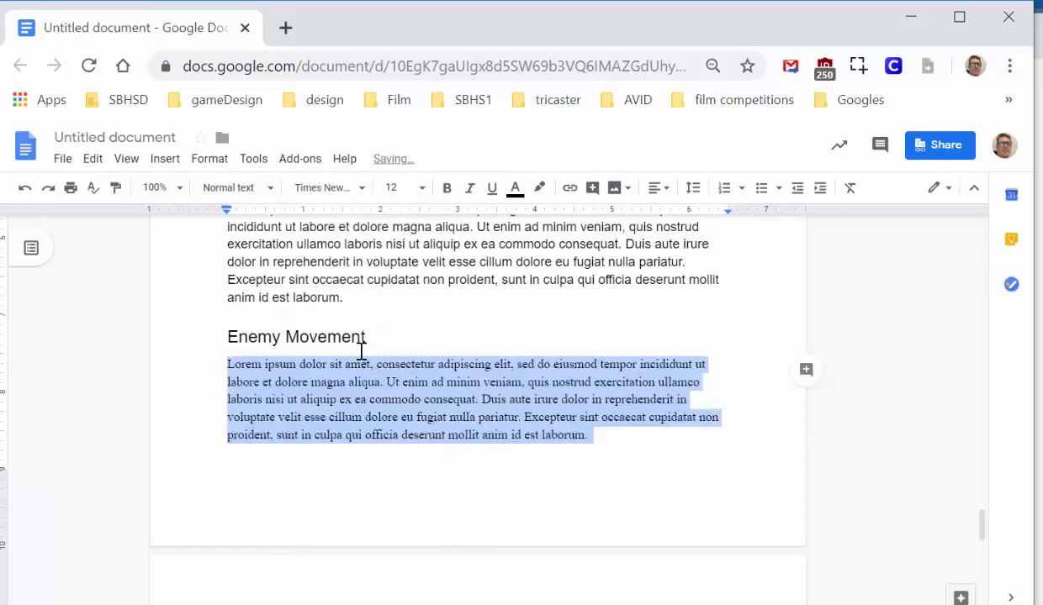
pyautogui.rightClick(336, 382)
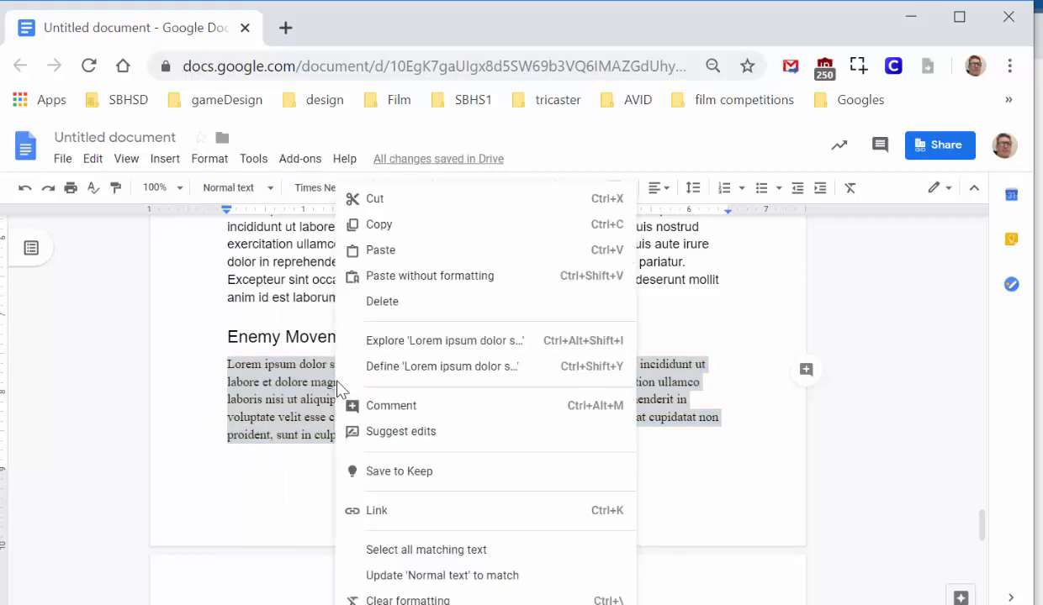
pyautogui.click(408, 577)
# Step: Review the font of the headings and body paragraphs throughout the document after the Normal text style update
pyautogui.scroll(10, 377, 468)
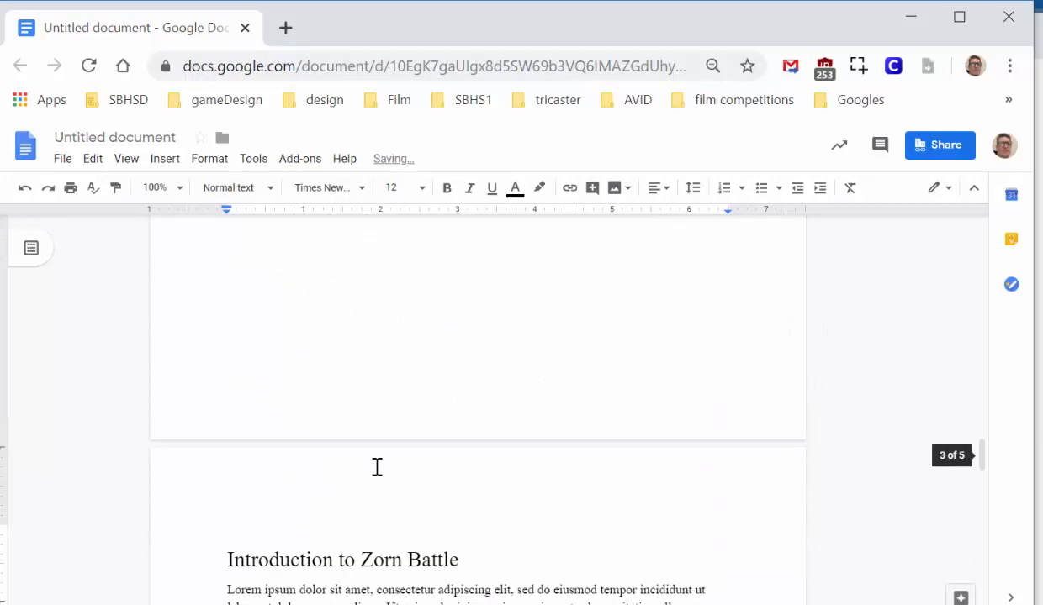
pyautogui.scroll(-12, 376, 467)
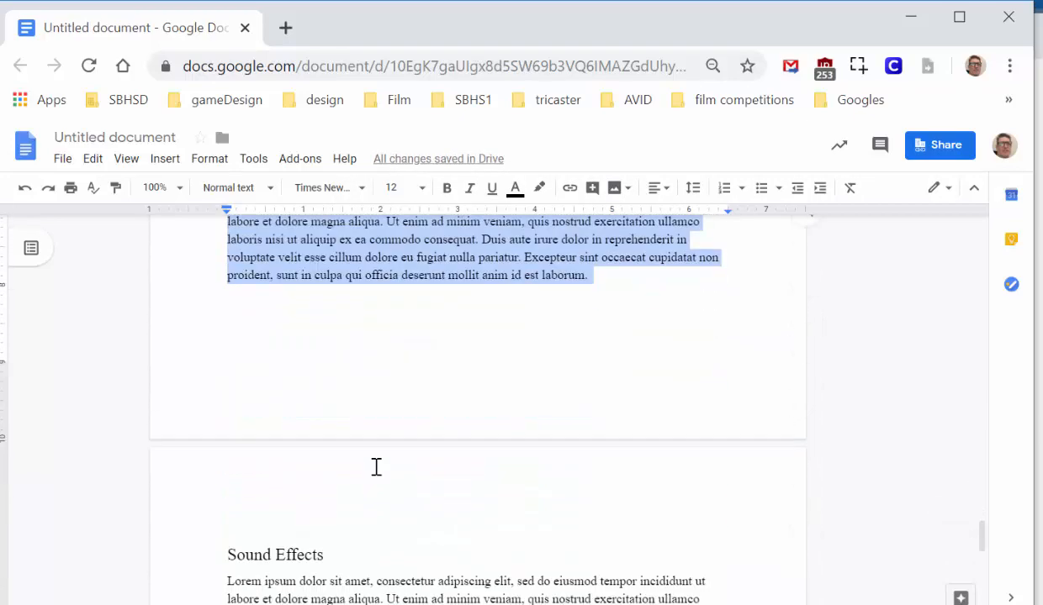
pyautogui.scroll(-4, 377, 467)
pyautogui.scroll(7, 377, 467)
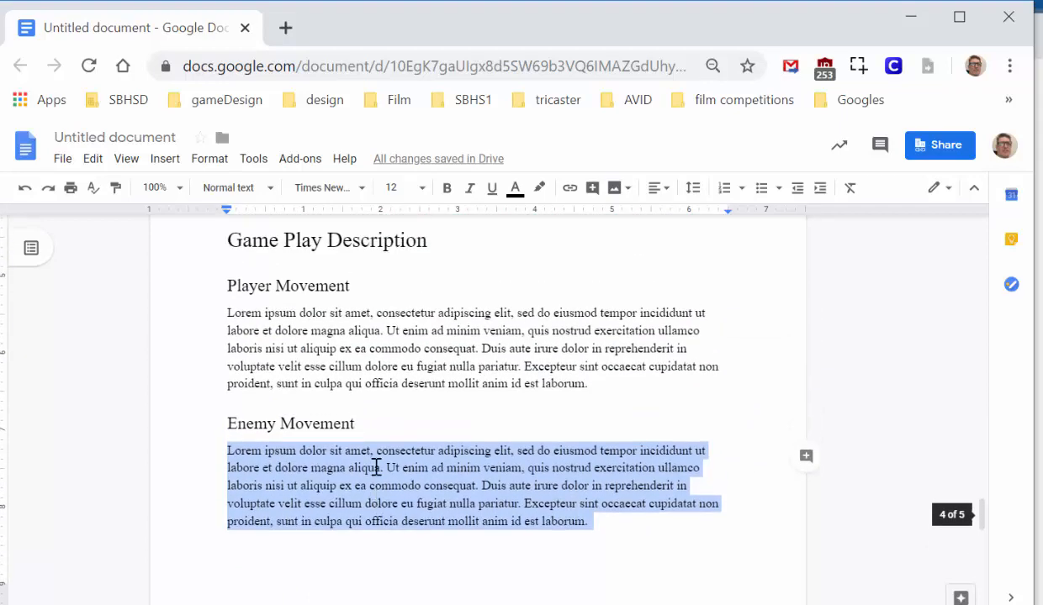
pyautogui.scroll(3, 376, 468)
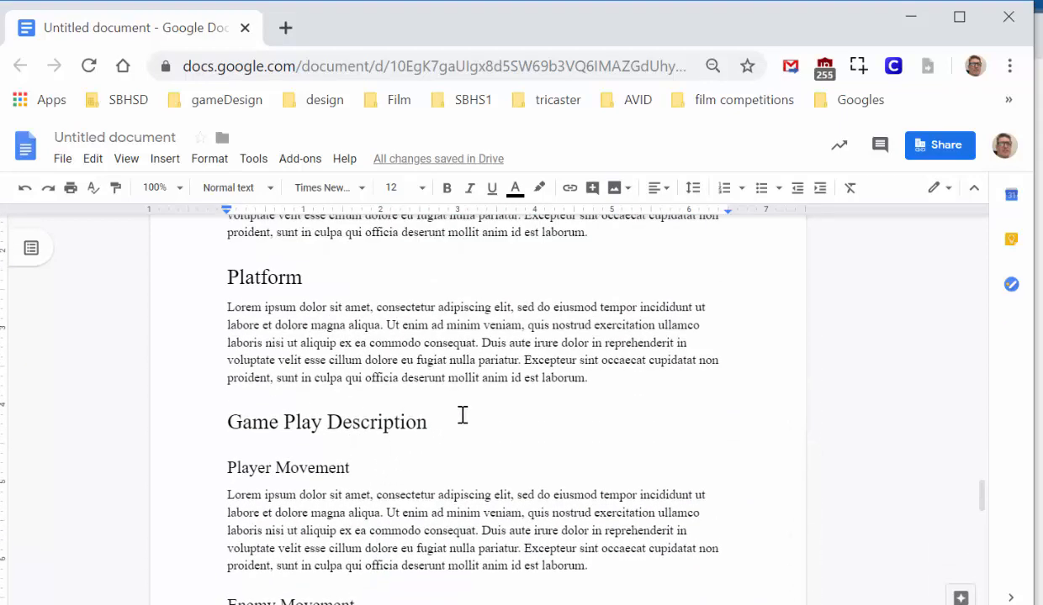
pyautogui.moveTo(436, 428); pyautogui.dragTo(256, 431)
pyautogui.click(413, 343)
pyautogui.keyDown('shift'); pyautogui.click(287, 343); pyautogui.keyUp('shift')
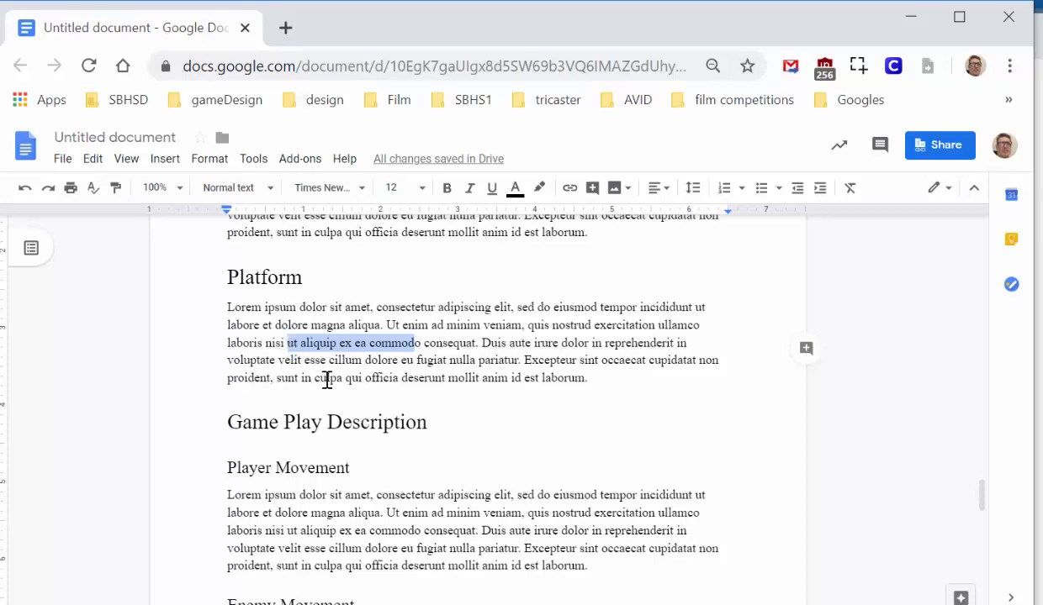
pyautogui.scroll(-10, 327, 380)
pyautogui.scroll(2, 328, 381)
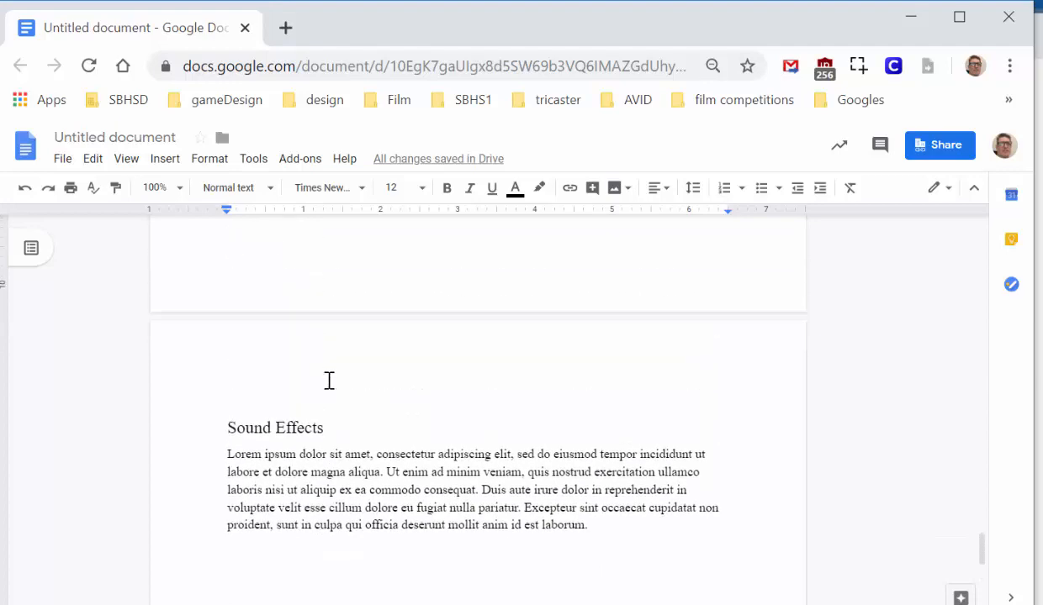
pyautogui.scroll(-2, 329, 381)
pyautogui.scroll(15, 328, 381)
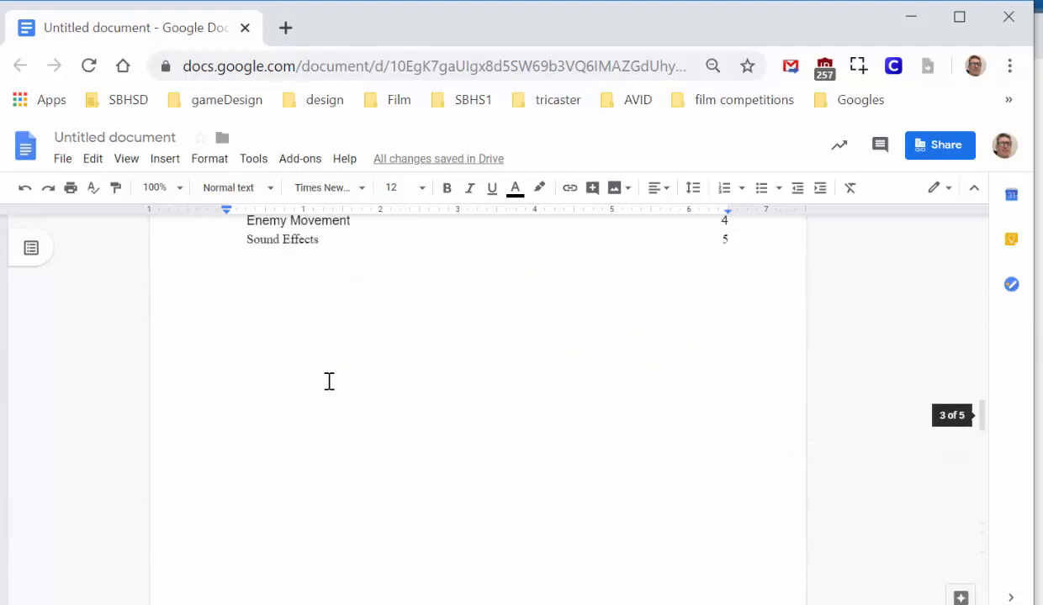
# Step: Remove one empty line between the author line and "Multimedia" to bring the date back onto the cover page
pyautogui.scroll(12, 329, 381)
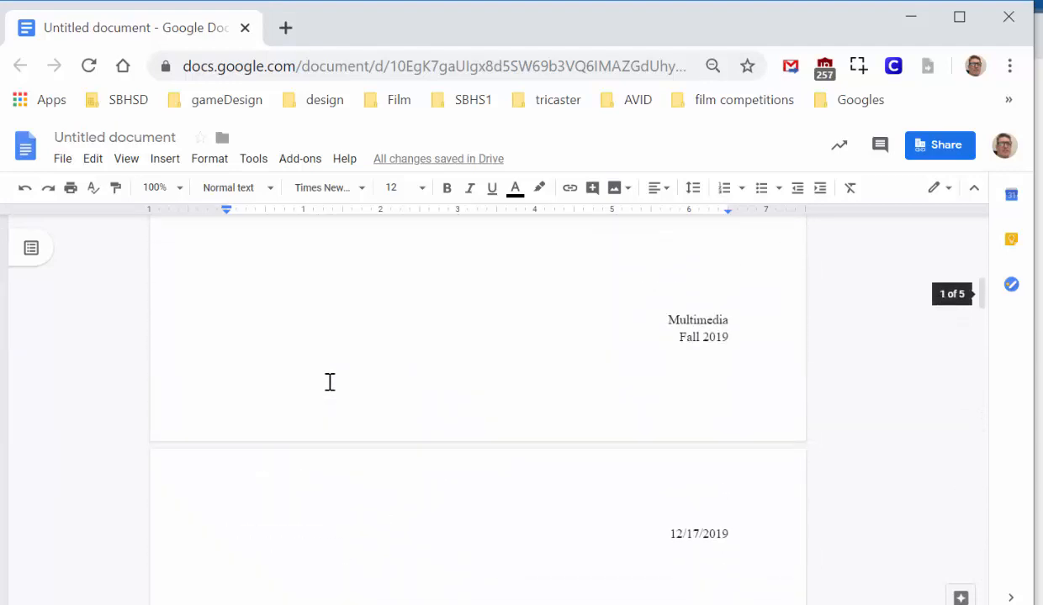
pyautogui.scroll(5, 330, 382)
pyautogui.scroll(-8, 330, 383)
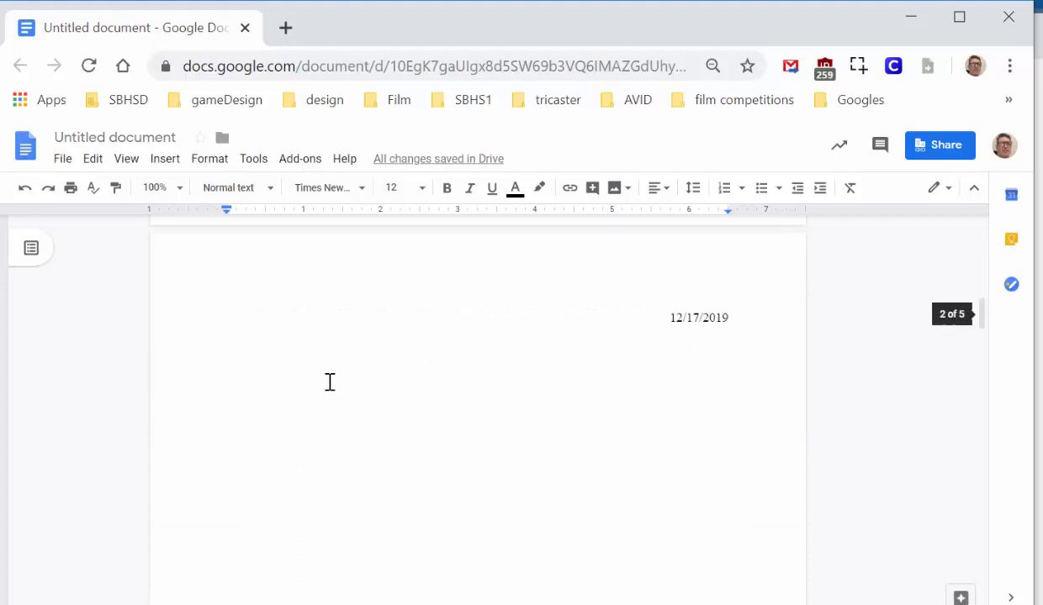
pyautogui.scroll(-8, 330, 382)
pyautogui.scroll(8, 330, 383)
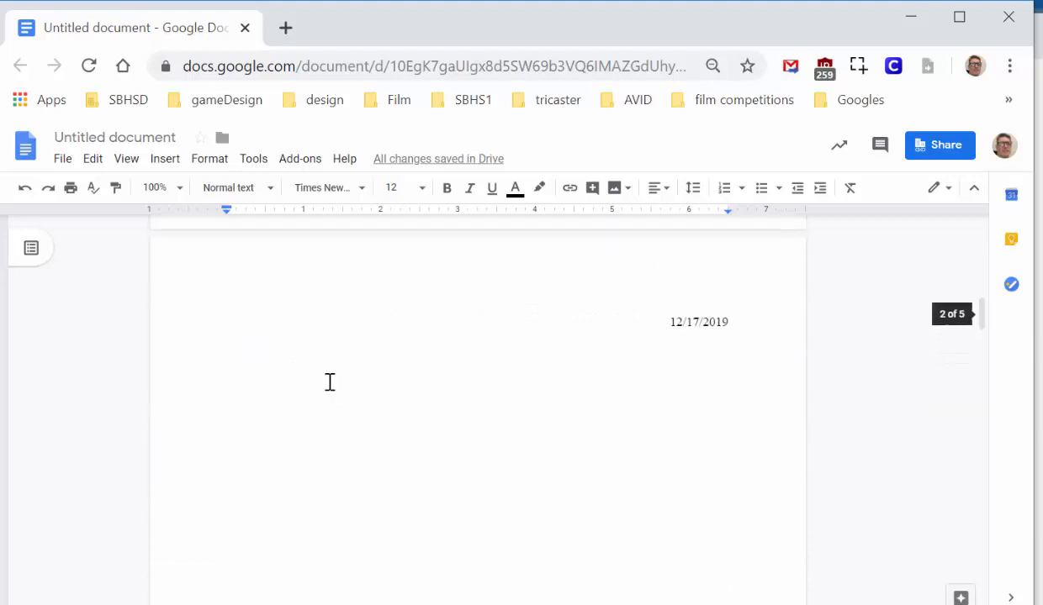
pyautogui.scroll(3, 329, 383)
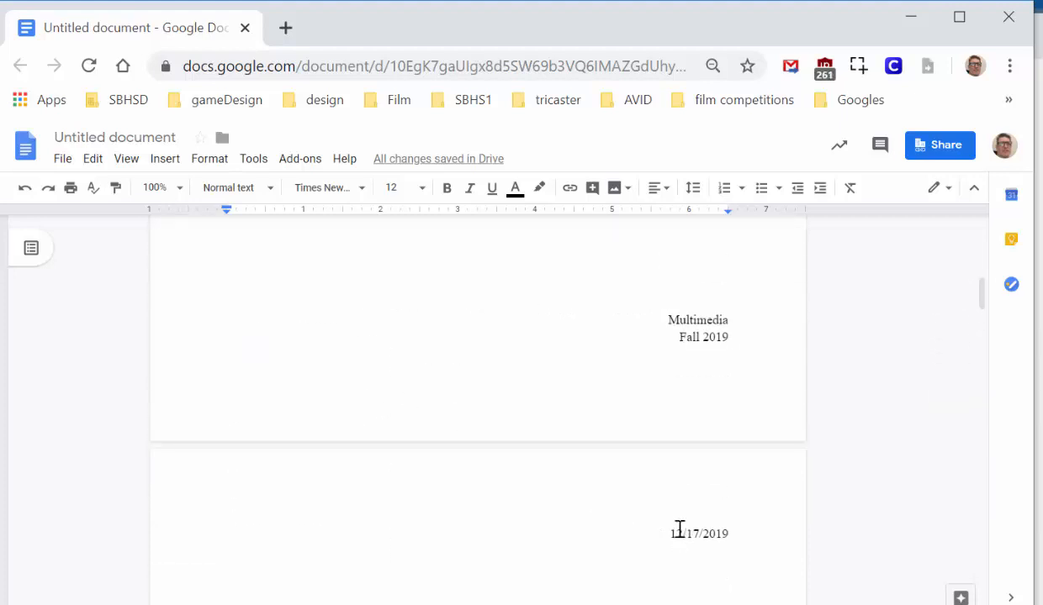
pyautogui.scroll(3, 679, 462)
pyautogui.click(674, 402)
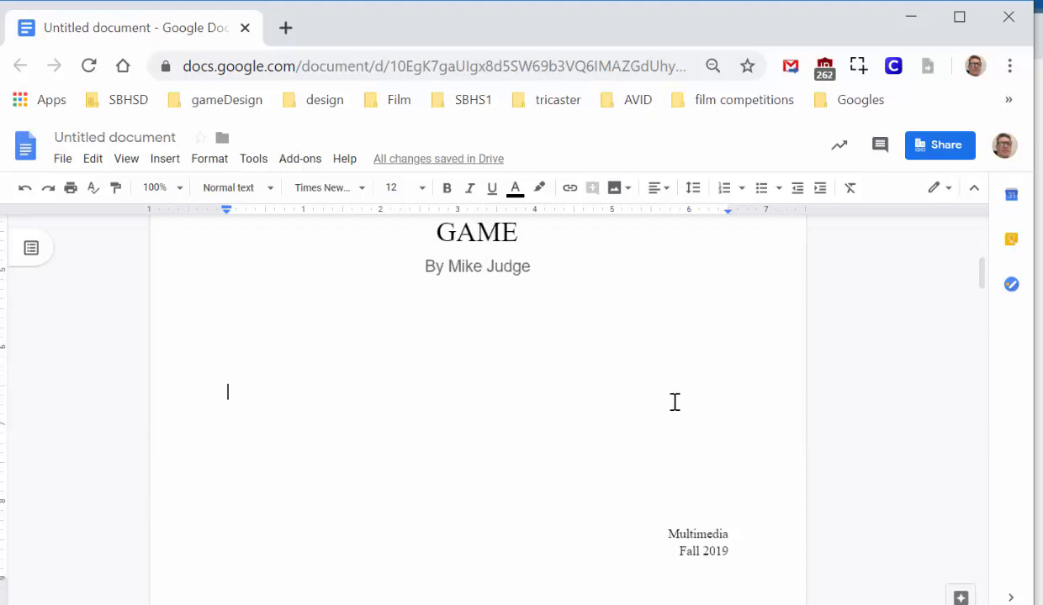
pyautogui.press('BackSpace')
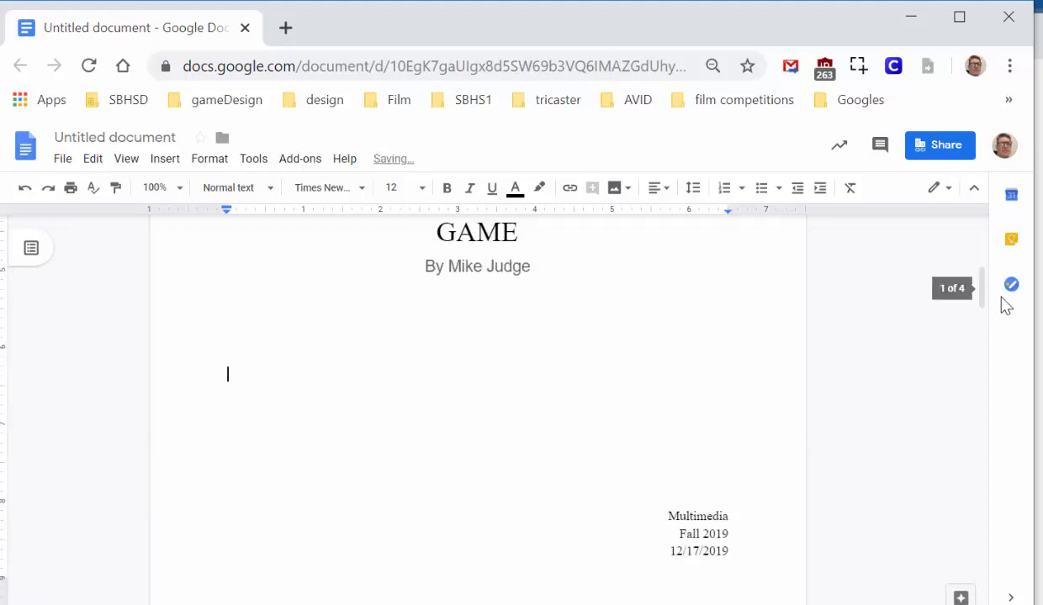
pyautogui.moveTo(982, 298); pyautogui.dragTo(970, 526)
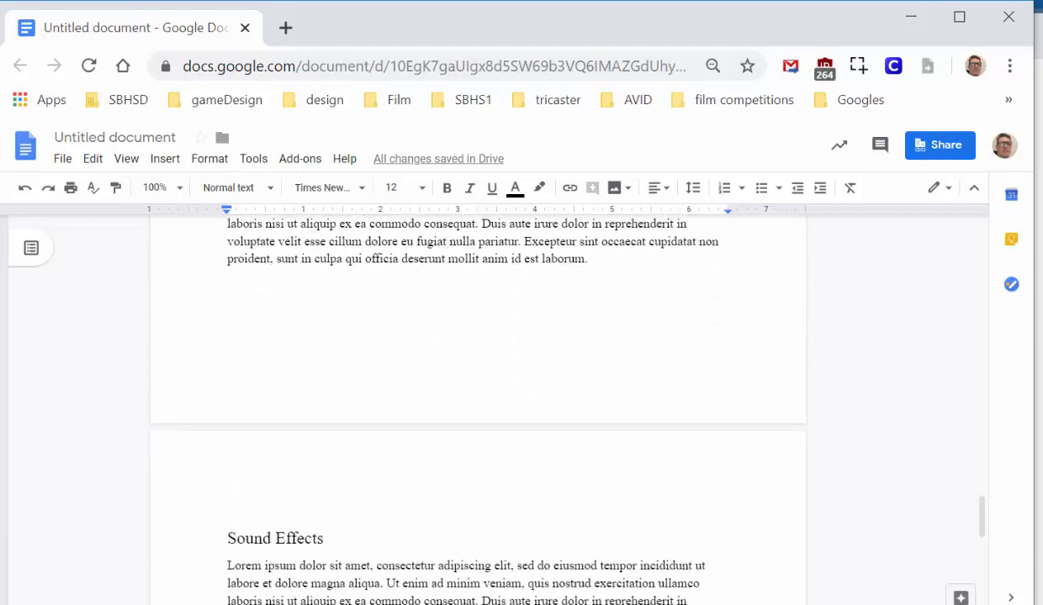